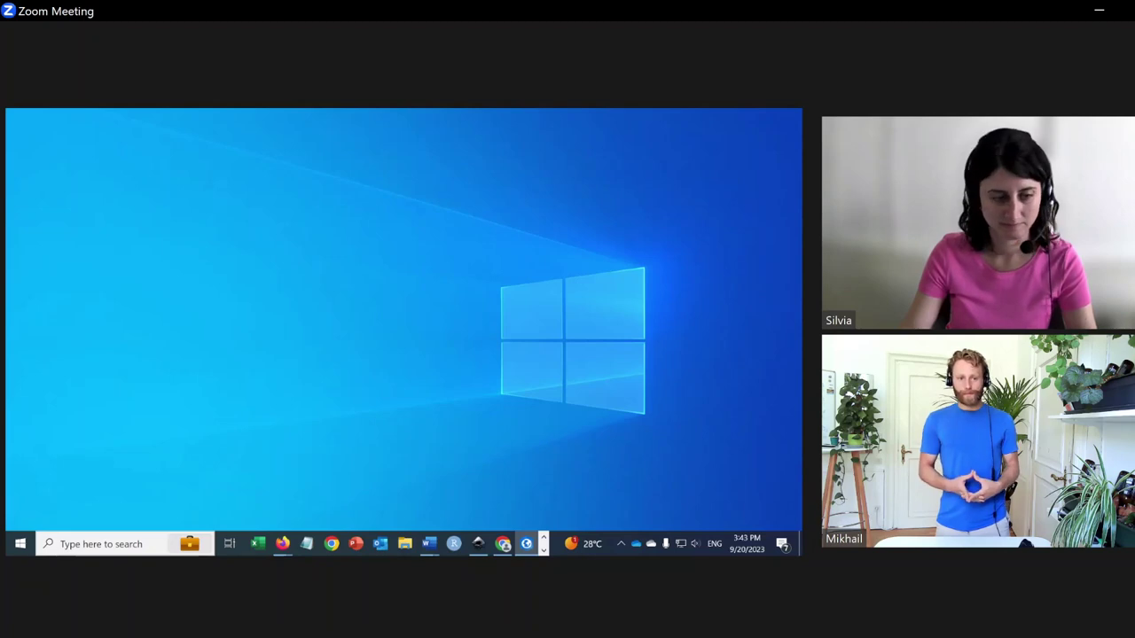
Open Chrome with a profile and move a new blank tab into its own window.
left_click(331, 543)
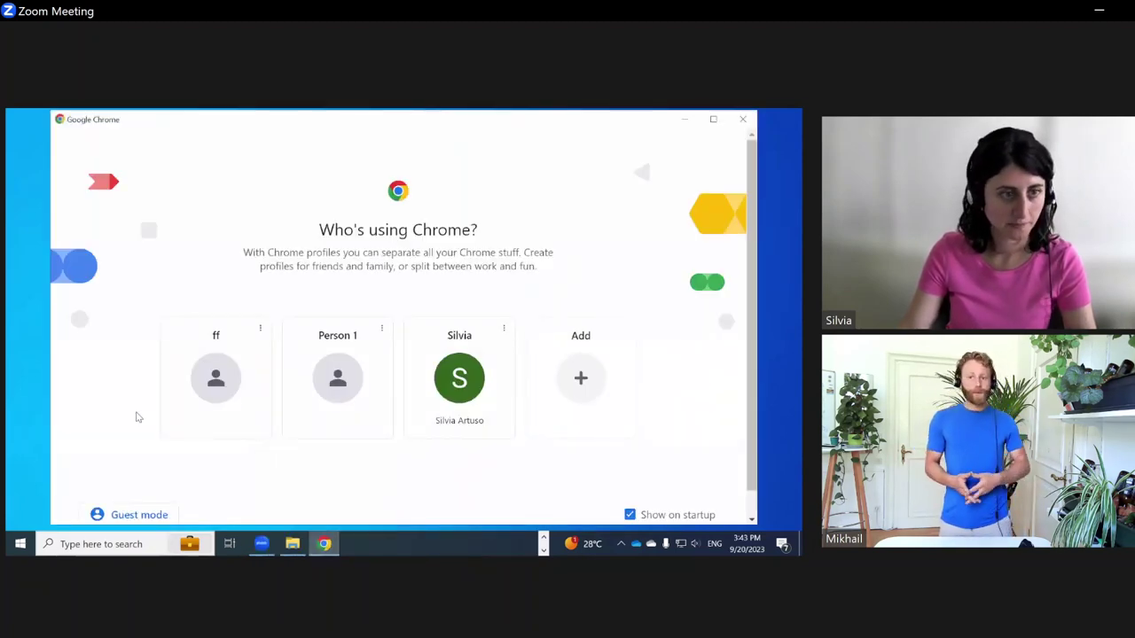
left_click(198, 387)
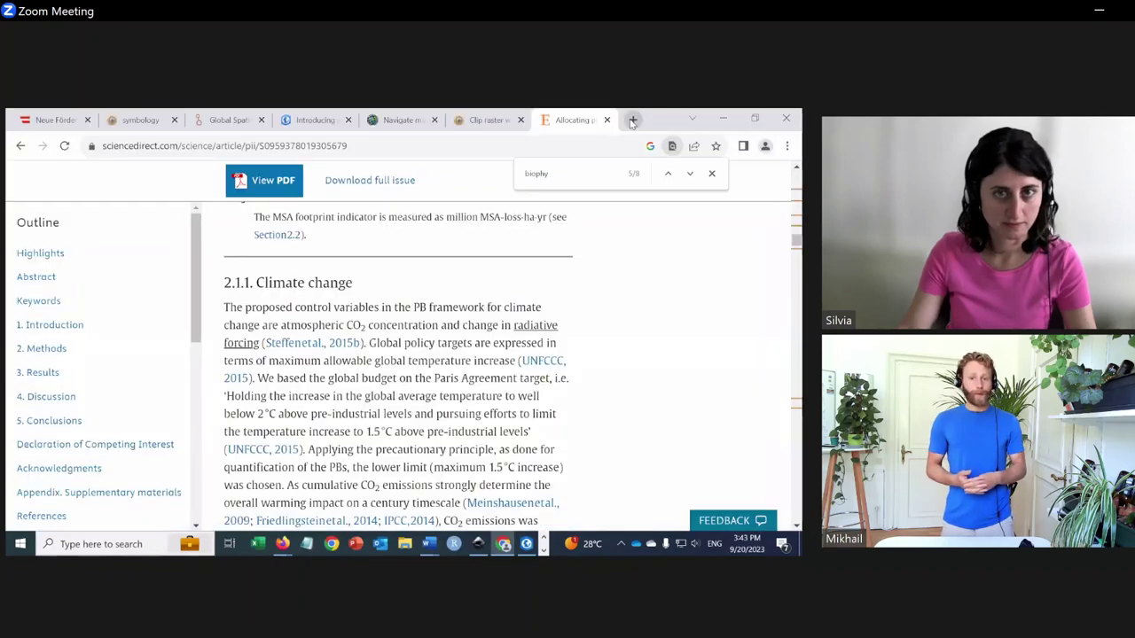
left_click(634, 120)
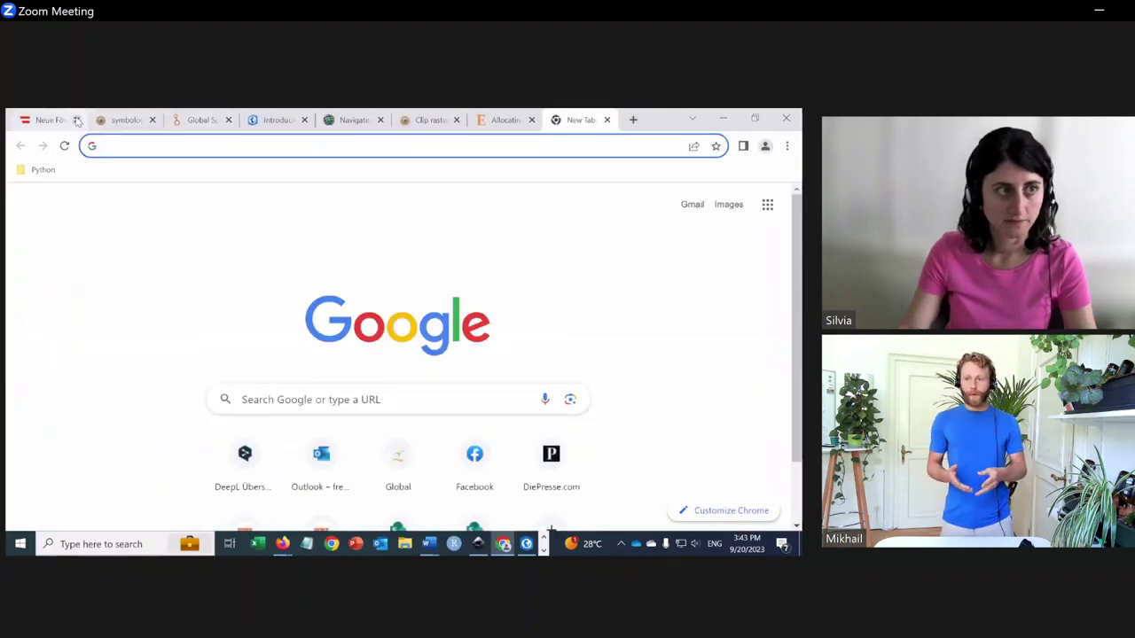
left_click(537, 213)
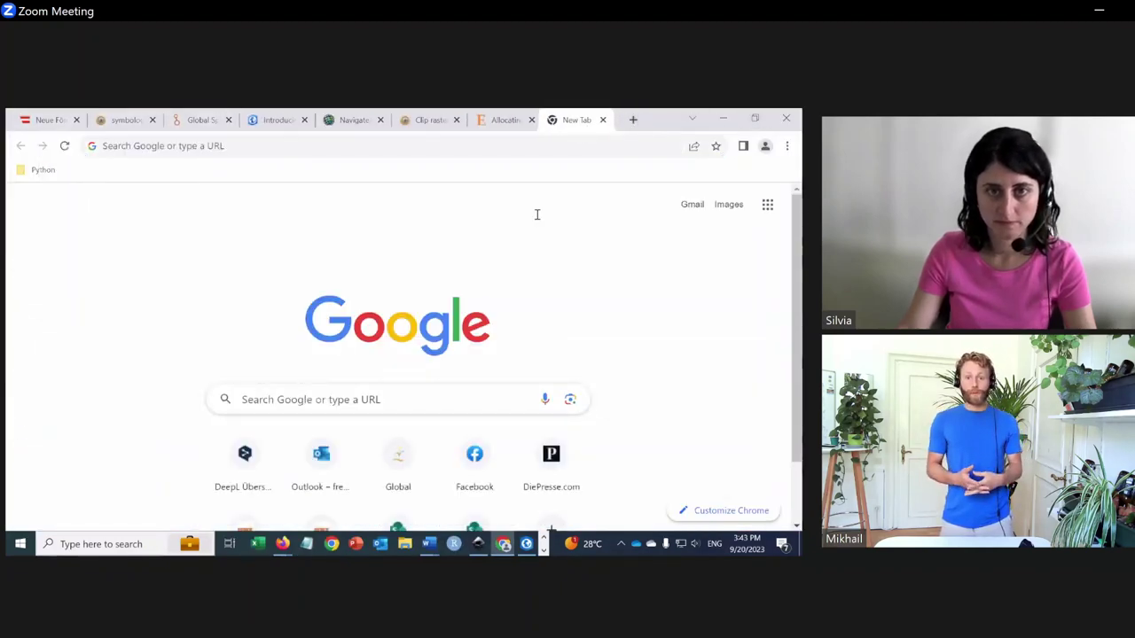
left_click_drag(577, 120, 474, 299)
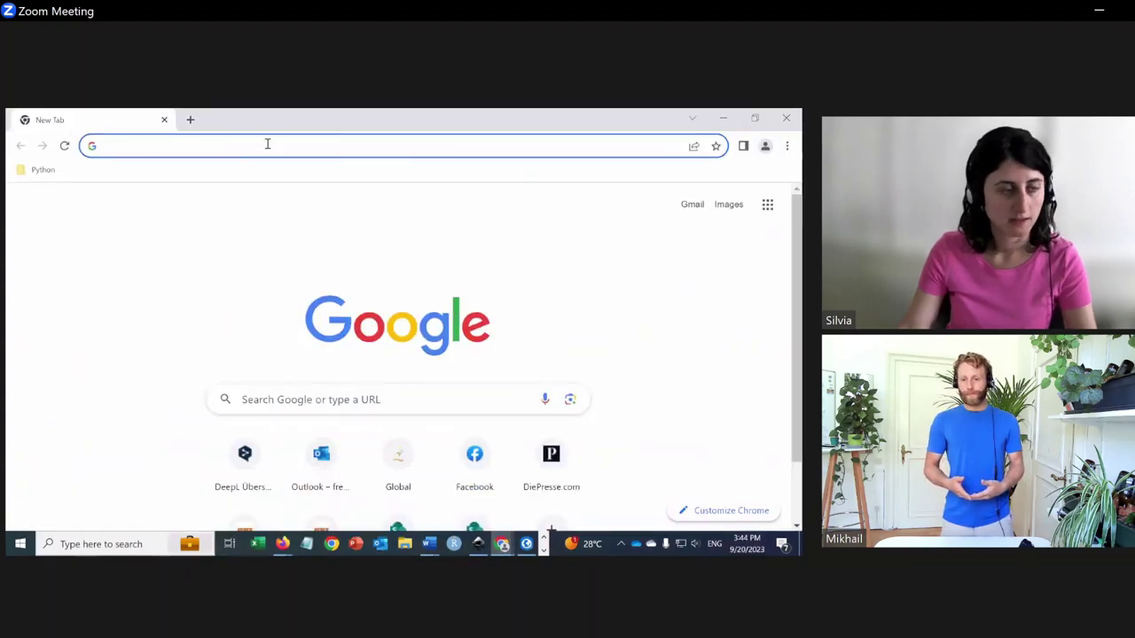
Search Google for 'mapspam', stay signed out, and scan the results.
type("mas")
key("BackSpace")
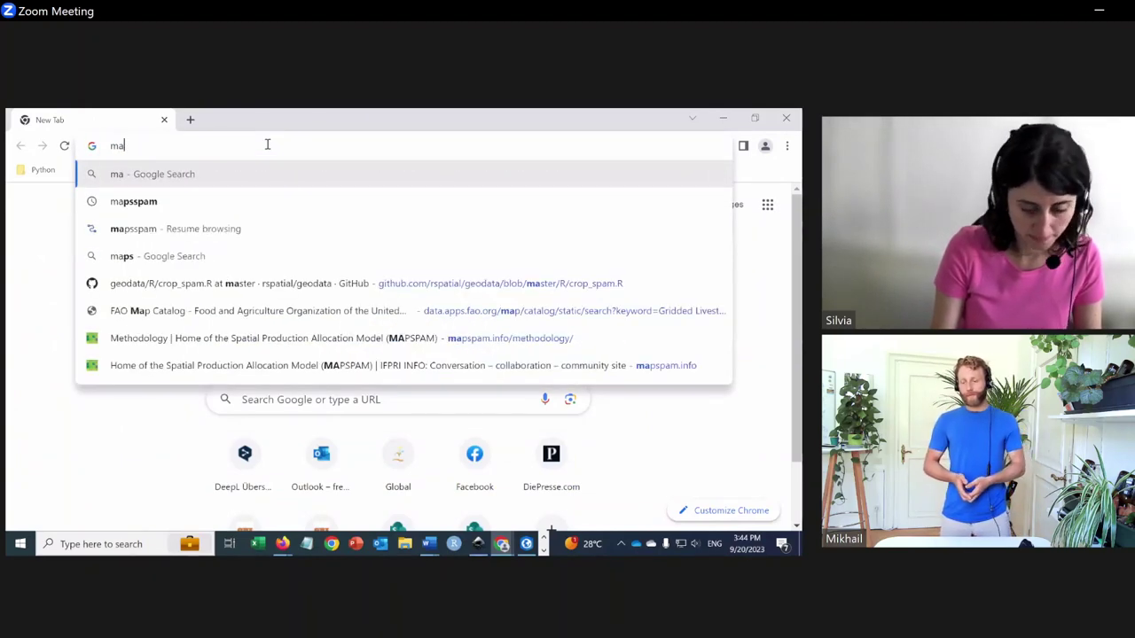
type("p")
type("sma")
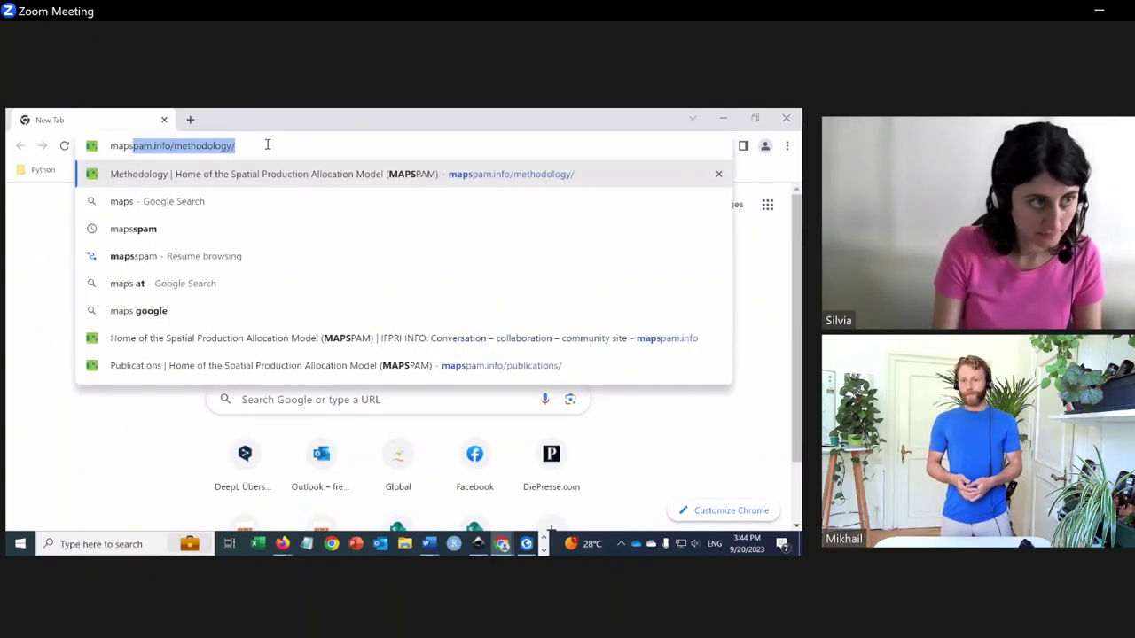
key("BackSpace")
key("BackSpace")
type("pam")
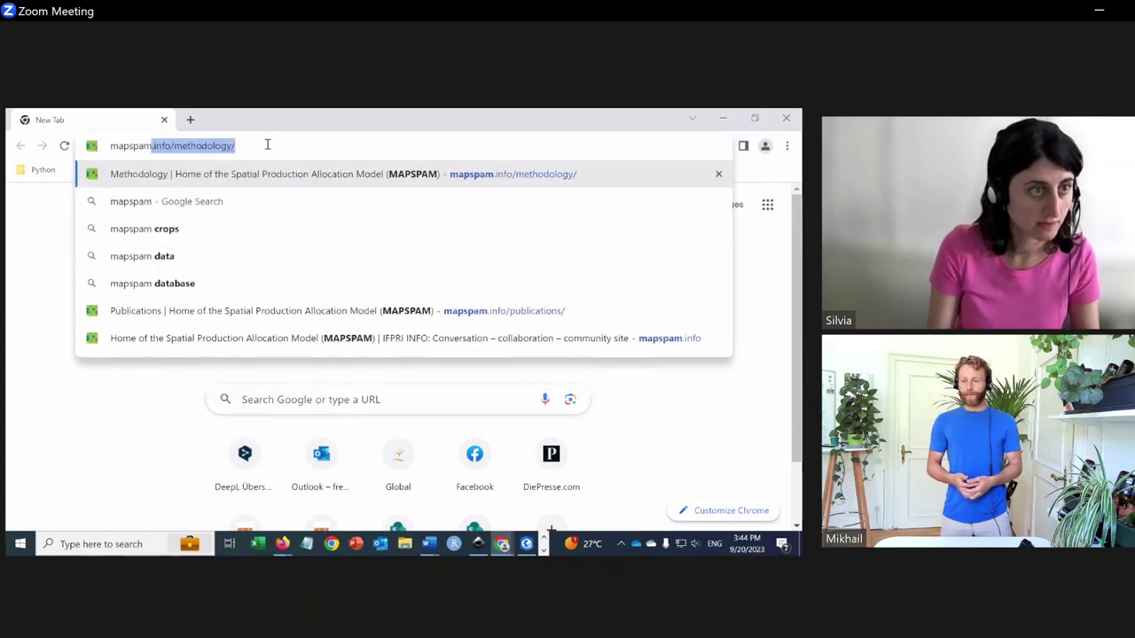
key("BackSpace")
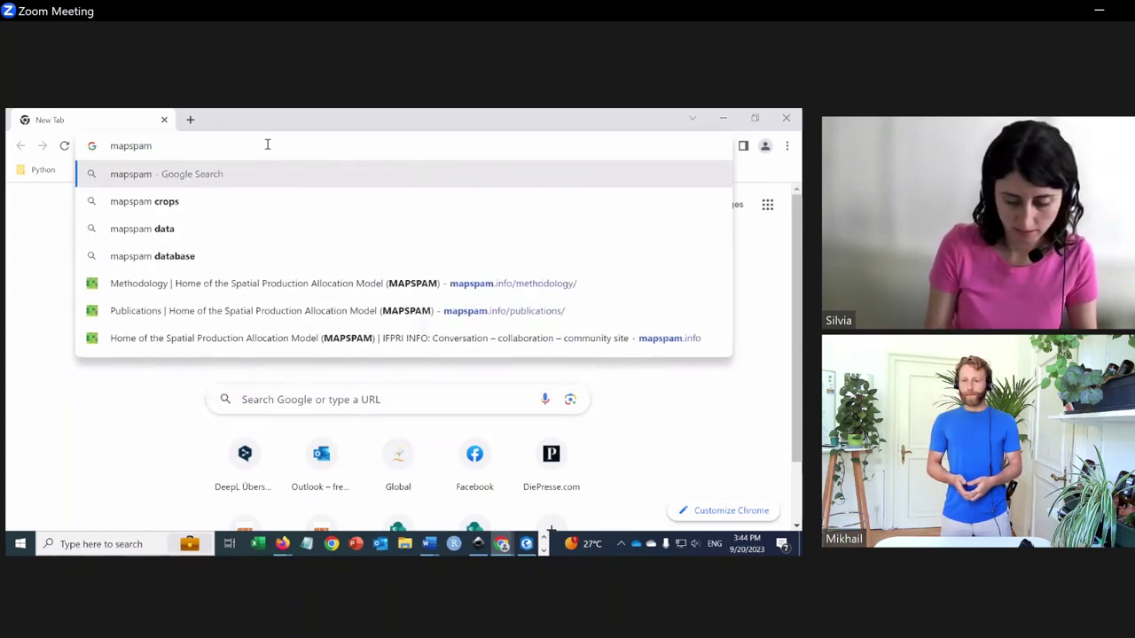
key("Return")
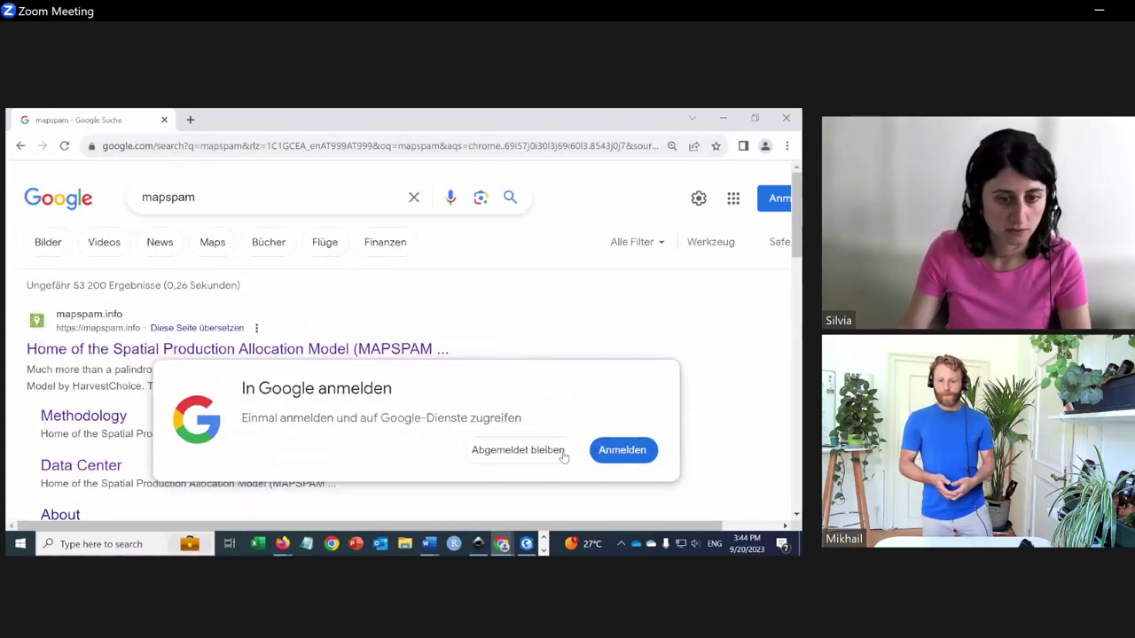
left_click(535, 457)
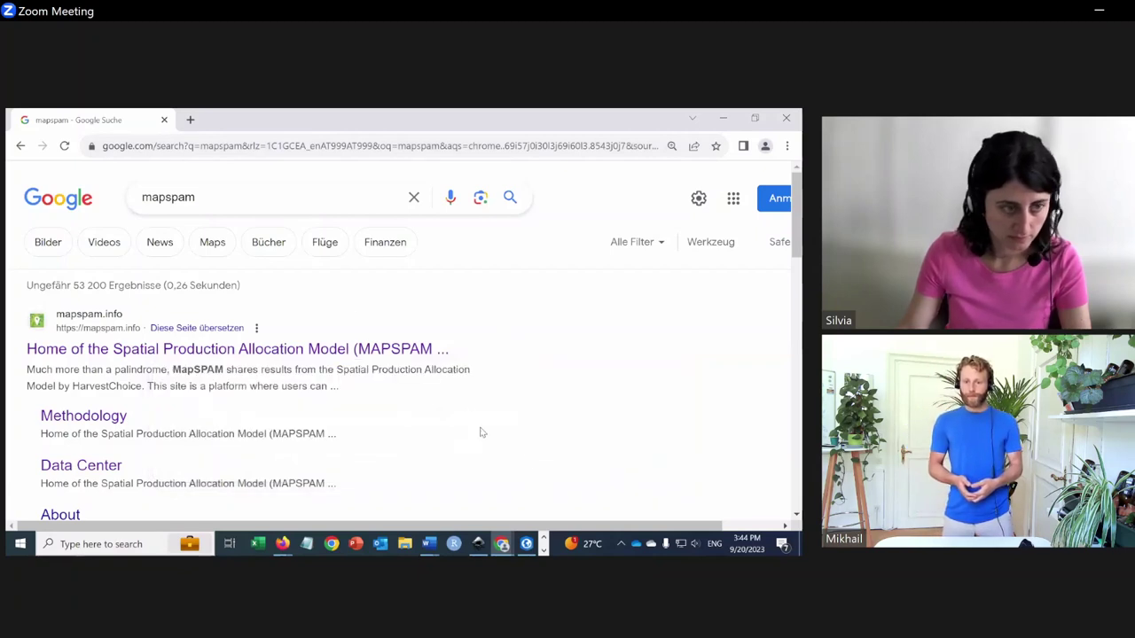
scroll(331, 344, "down", 1)
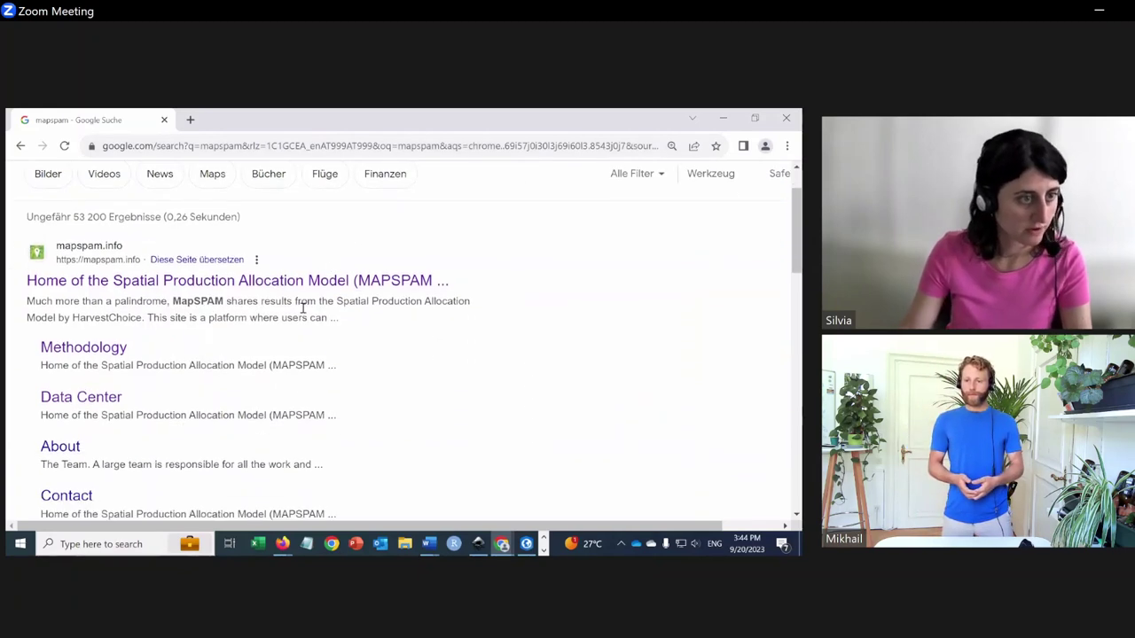
Browse the MapSPAM home page and follow Data Center to 'SPAM 2010 on Dataverse'.
left_click(246, 282)
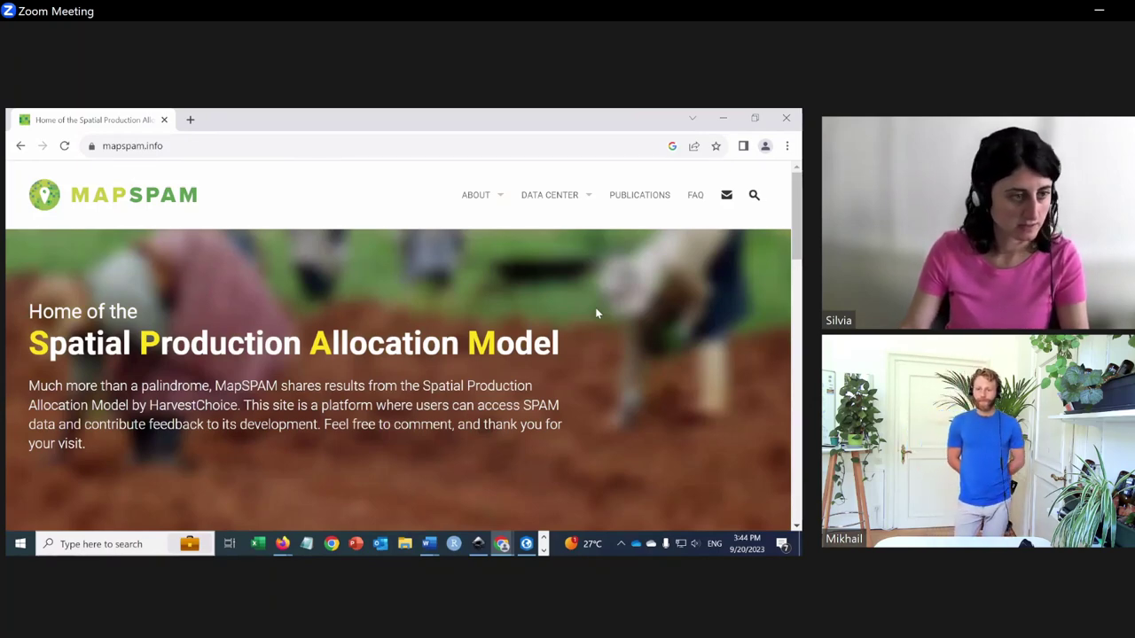
scroll(596, 314, "down", 4)
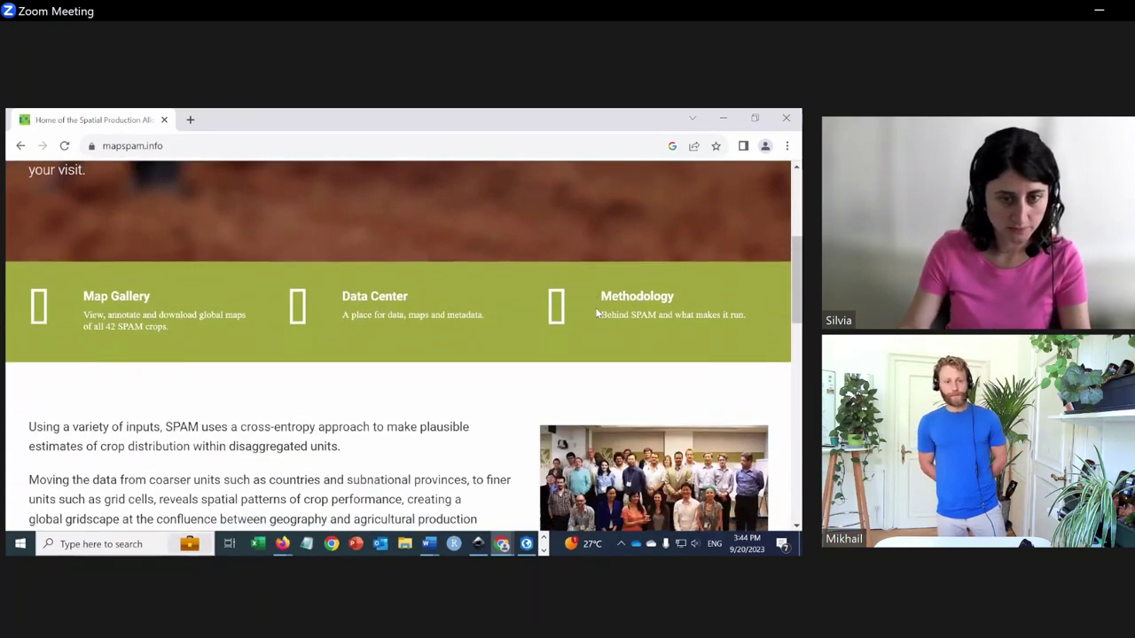
scroll(597, 312, "down", 8)
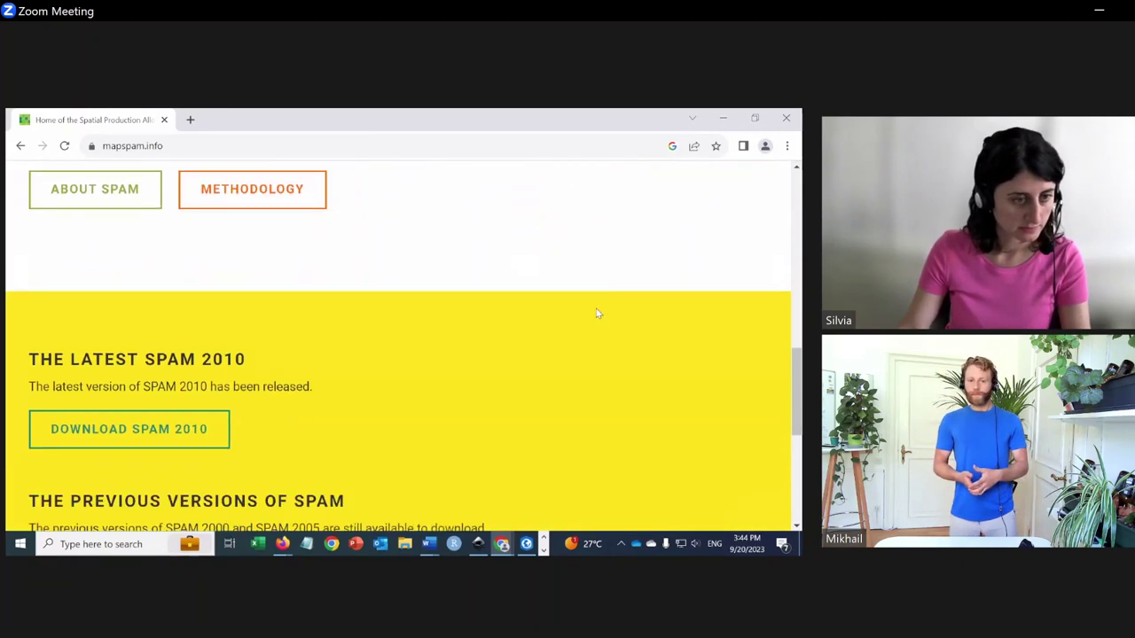
scroll(596, 313, "up", 1)
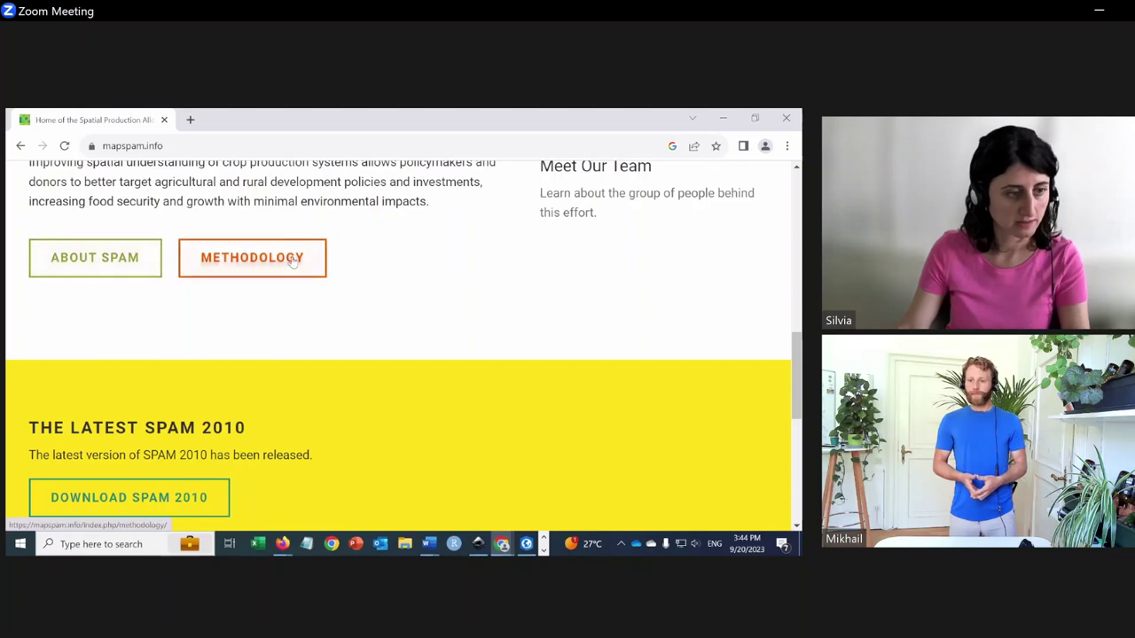
scroll(588, 378, "down", 2)
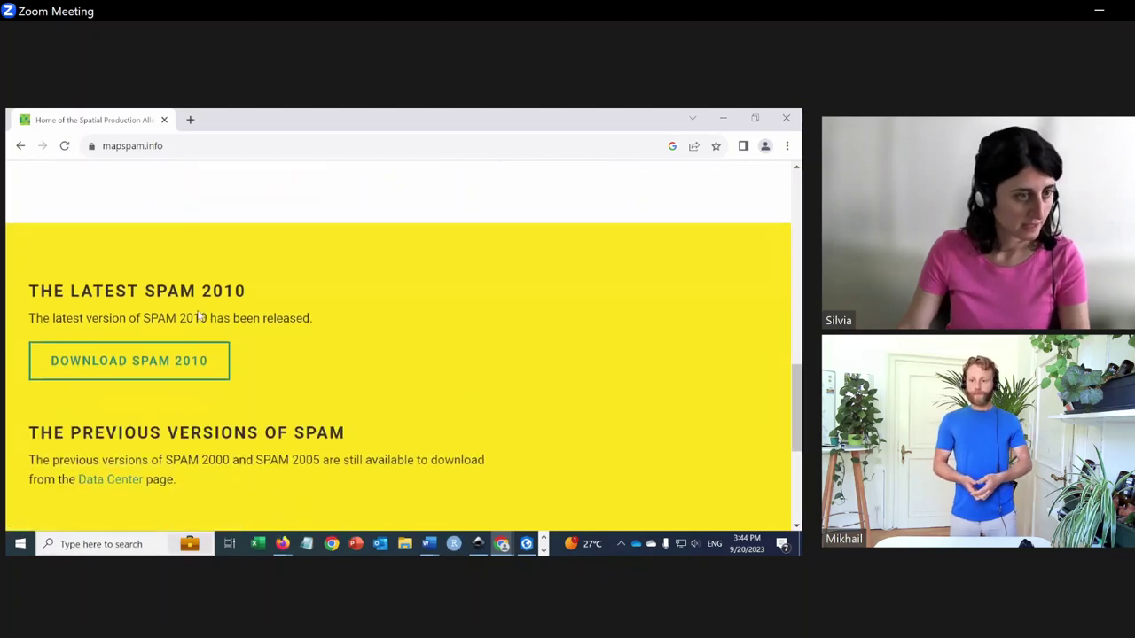
scroll(132, 373, "down", 1)
scroll(132, 364, "up", 1)
scroll(588, 311, "up", 10)
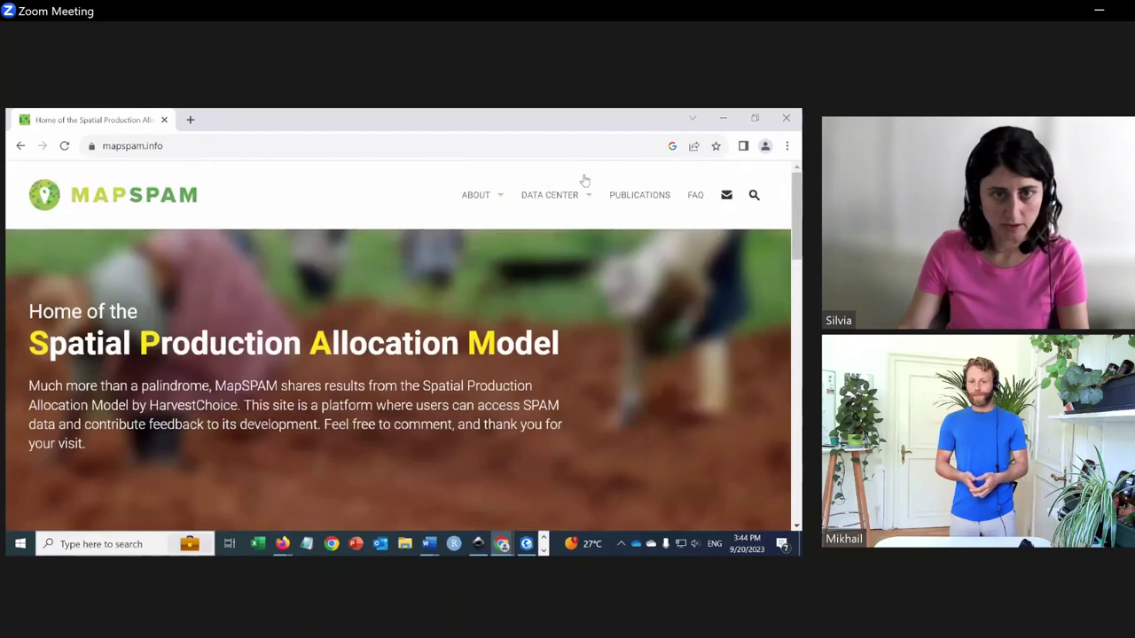
mouse_move(572, 193)
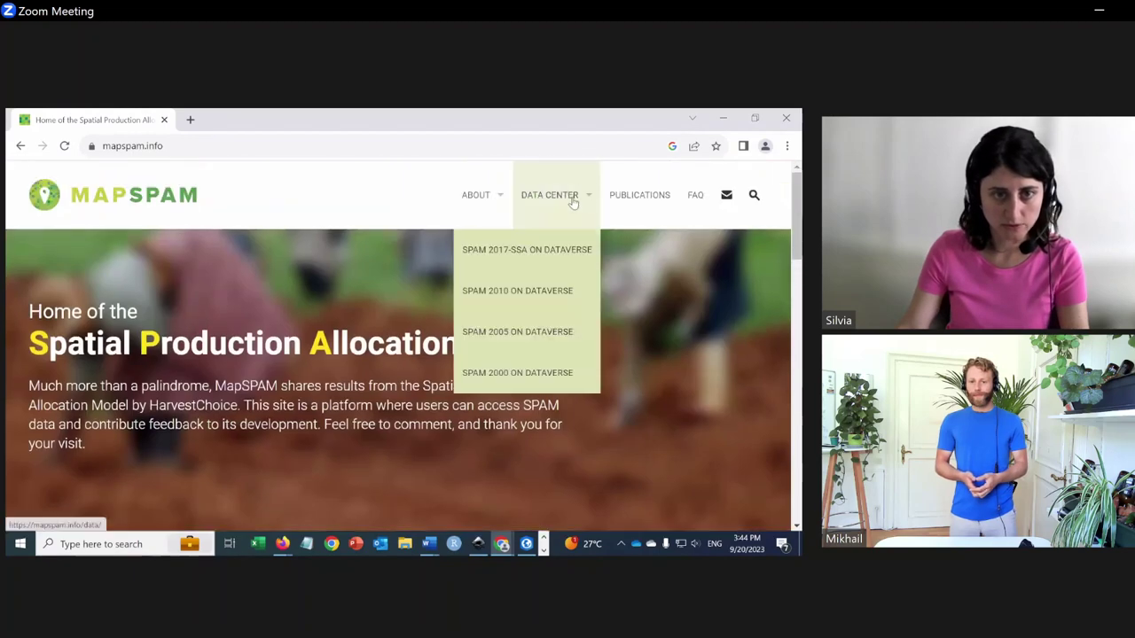
left_click(502, 302)
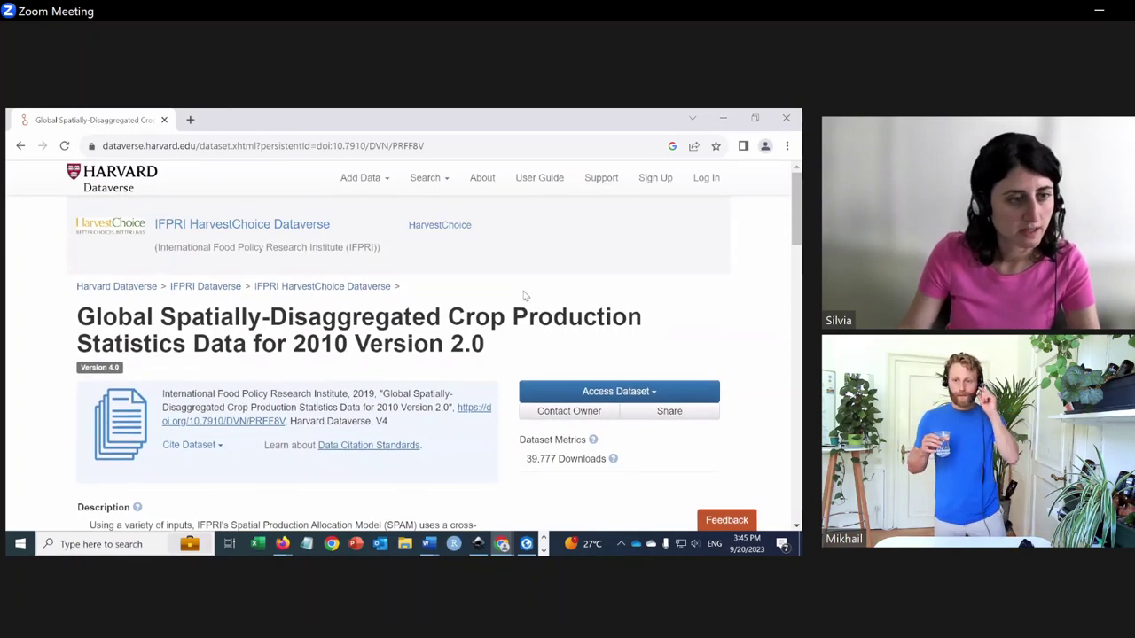
Scroll through the SPAM 2010 Dataverse dataset page and its file list.
scroll(524, 296, "down", 5)
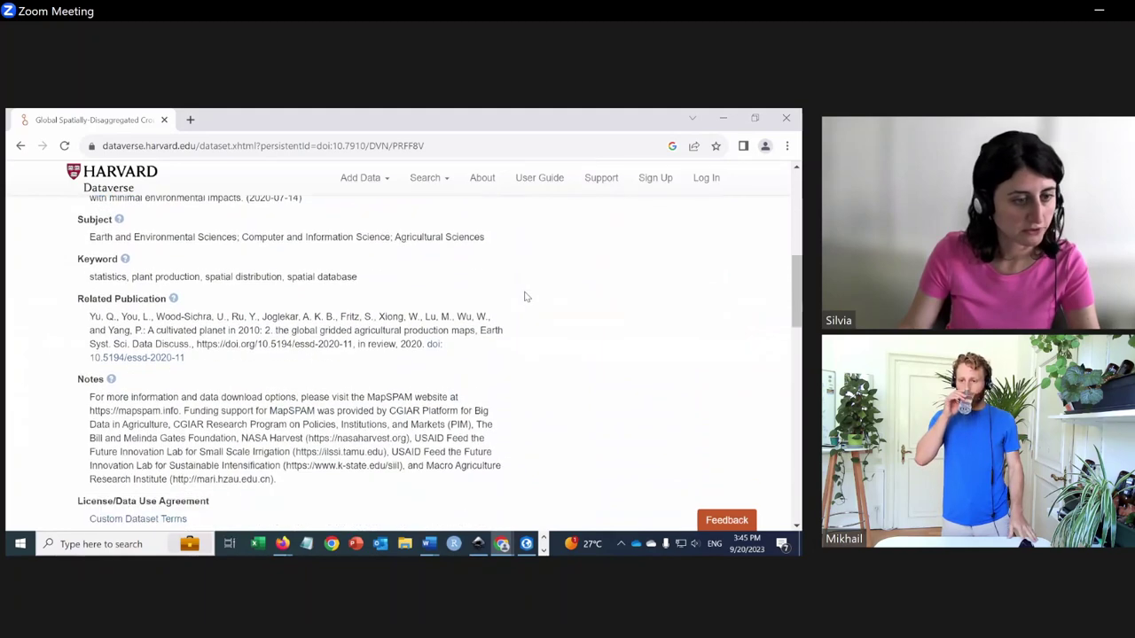
scroll(524, 296, "down", 5)
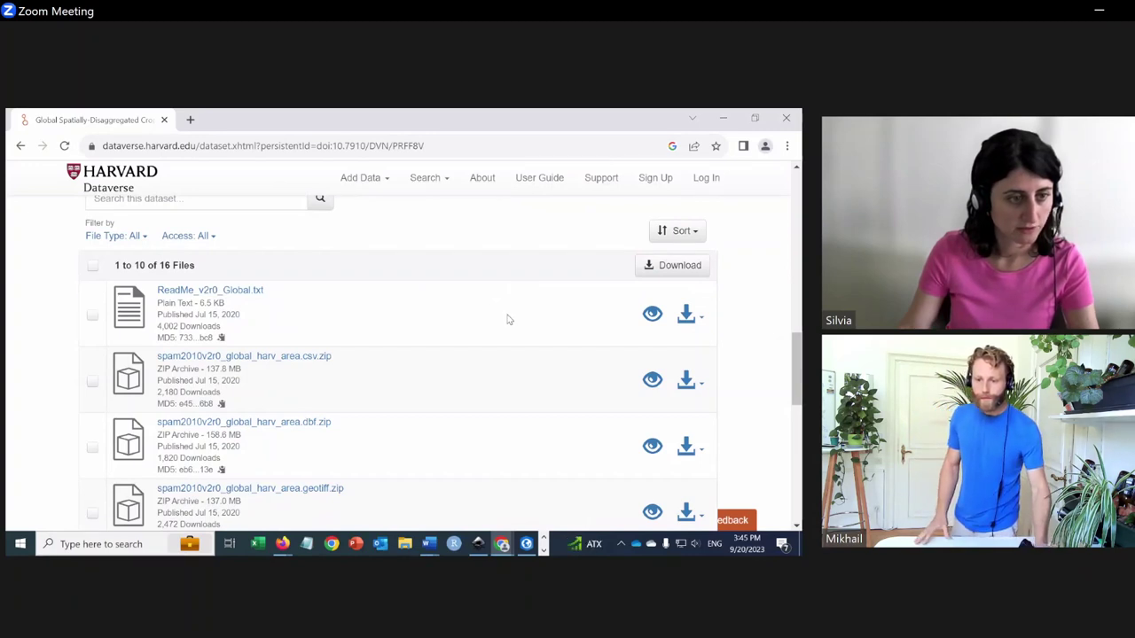
right_click(510, 316)
left_click(535, 242)
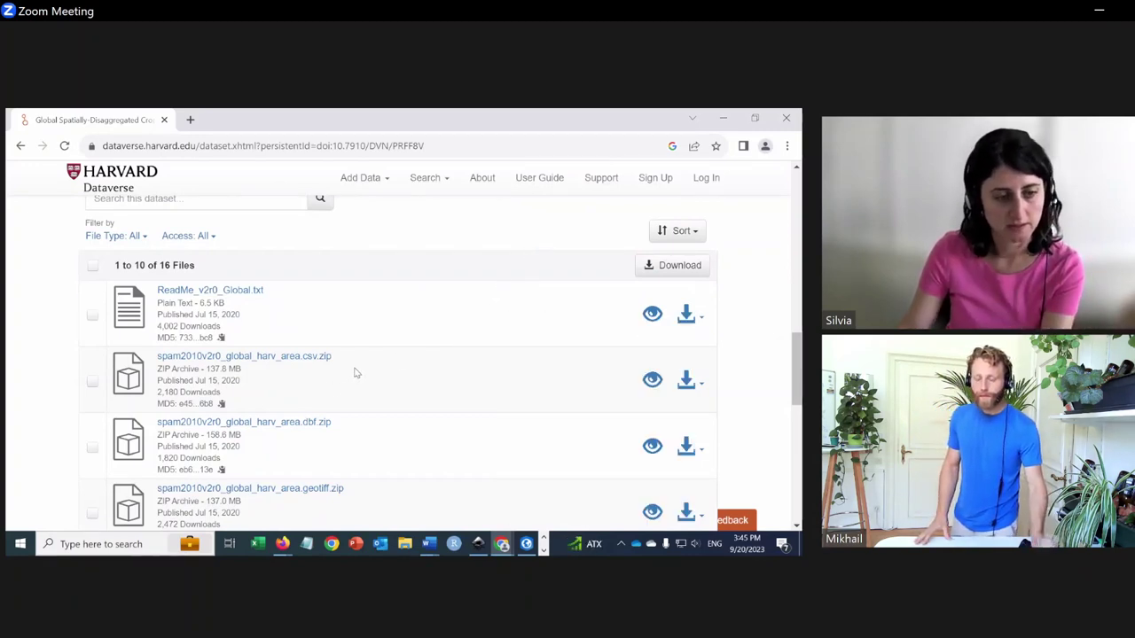
scroll(355, 372, "down", 1)
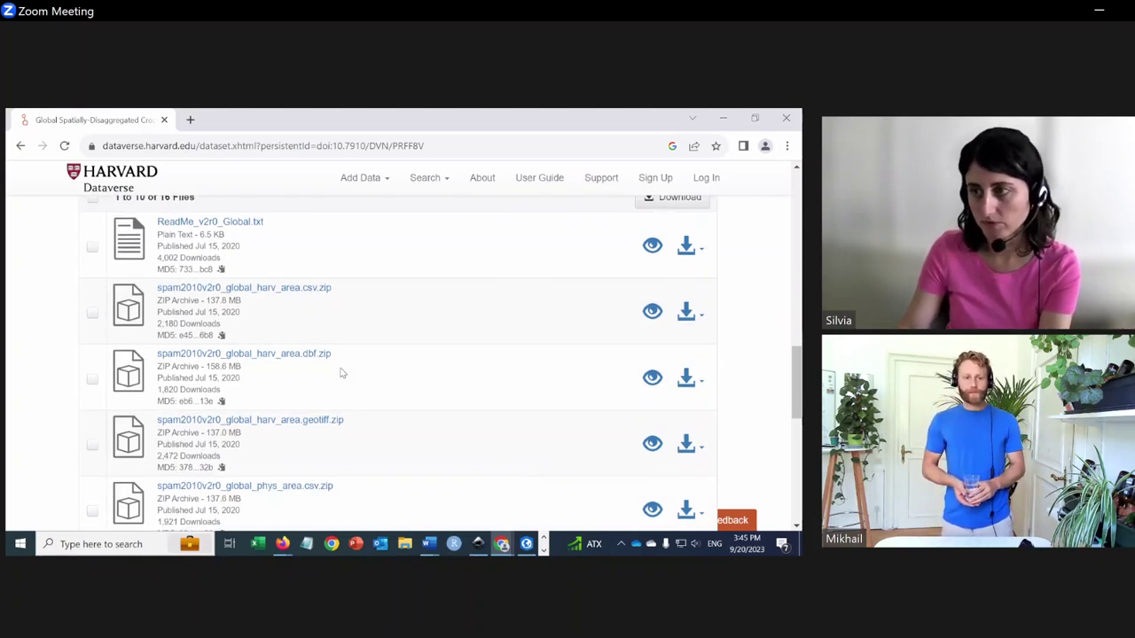
scroll(420, 498, "down", 4)
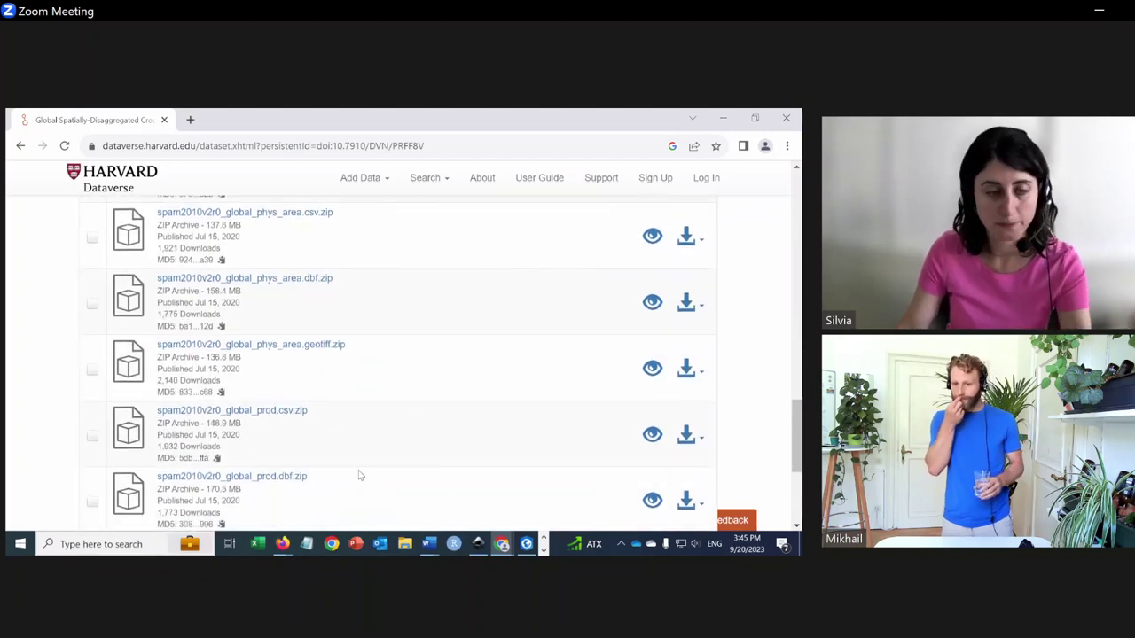
scroll(376, 402, "up", 1)
scroll(376, 402, "up", 8)
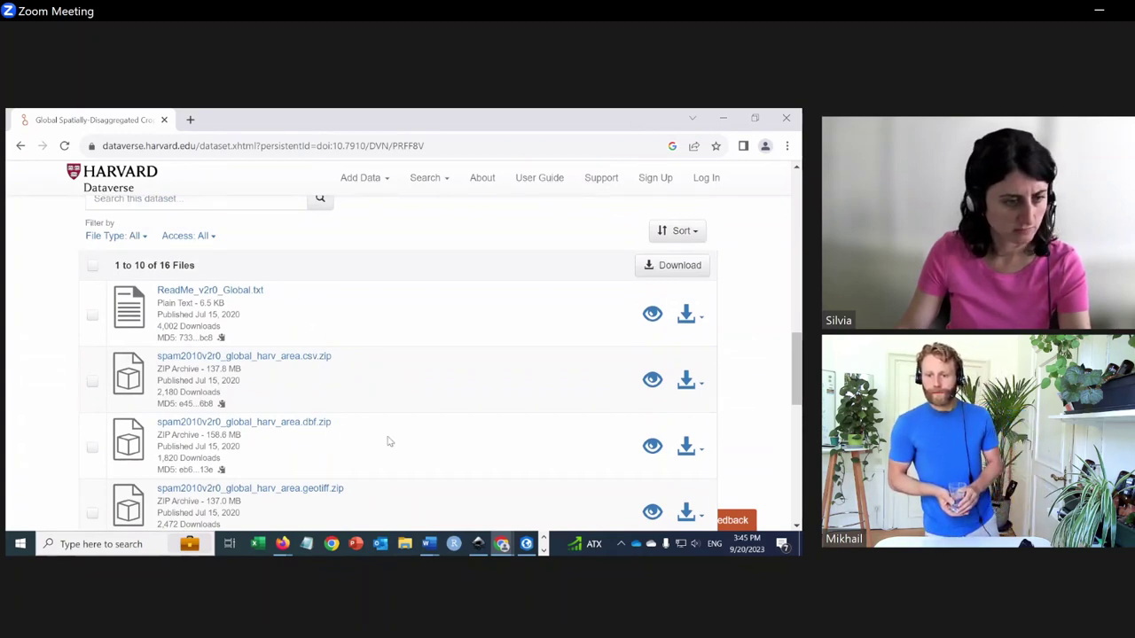
scroll(328, 427, "down", 4)
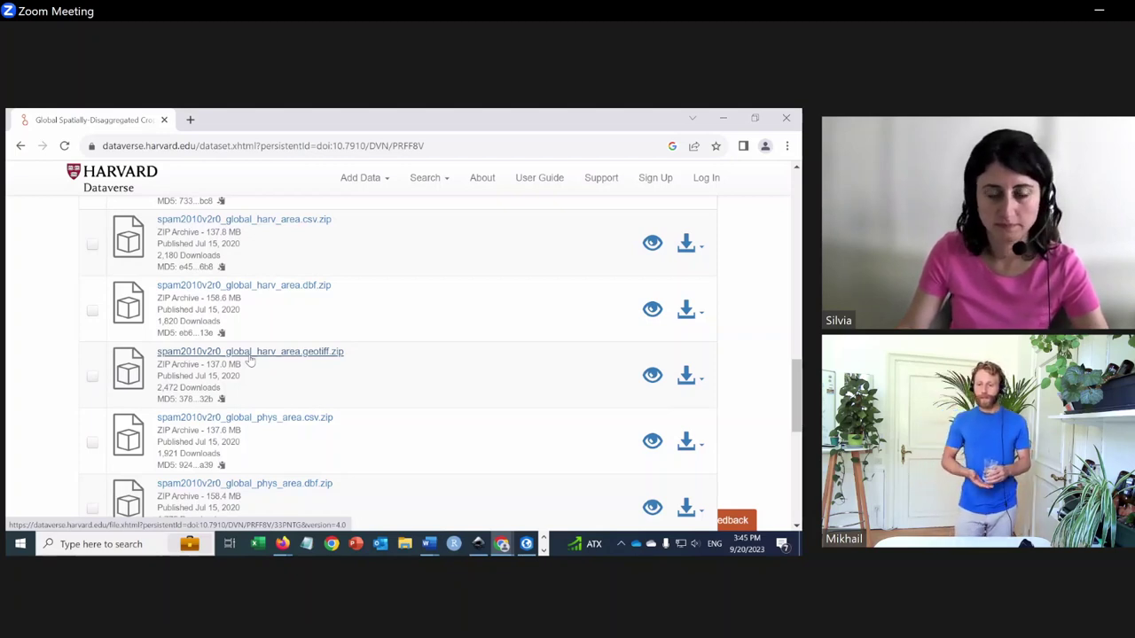
Open the spam2010v2r0_global_harv_area.geotiff.zip file page and find its terms-of-use form.
left_click(255, 358)
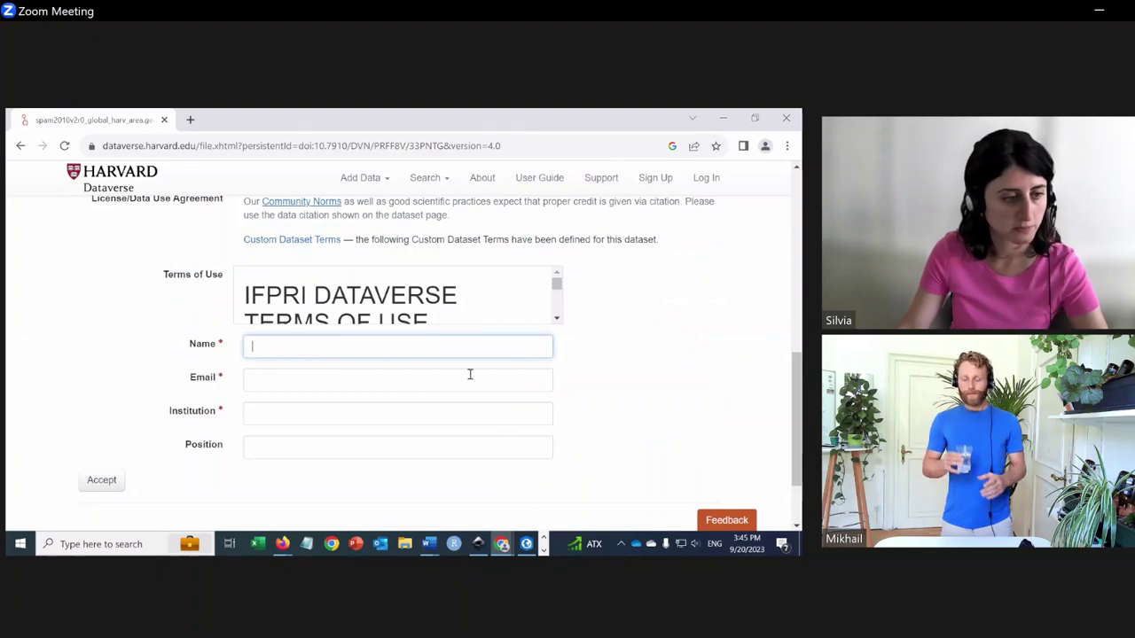
scroll(626, 329, "down", 1)
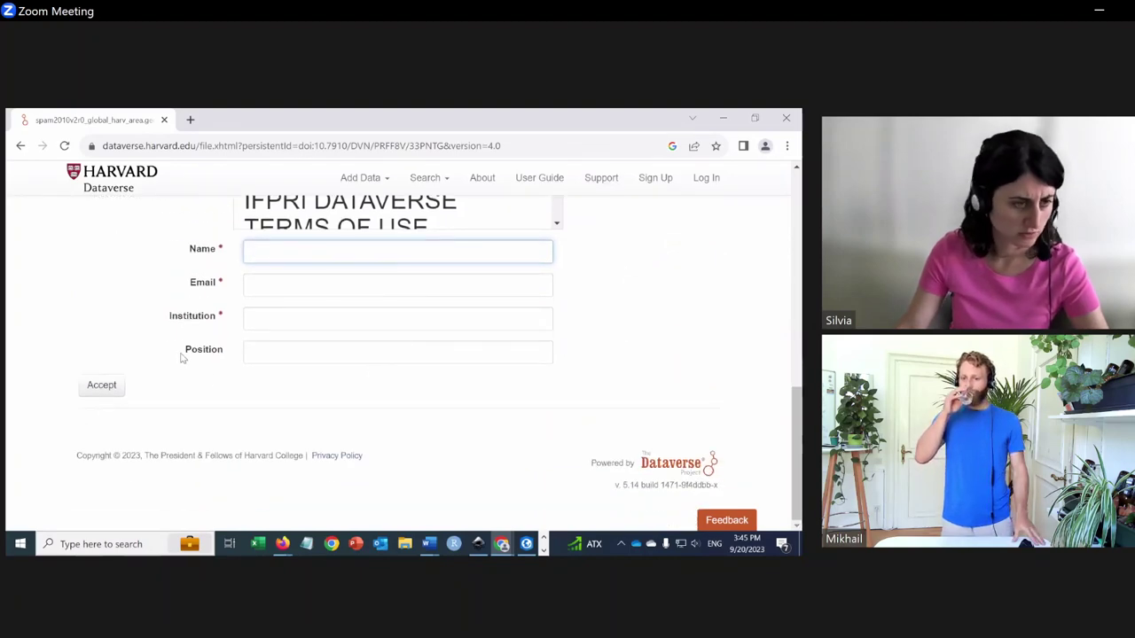
scroll(575, 375, "up", 2)
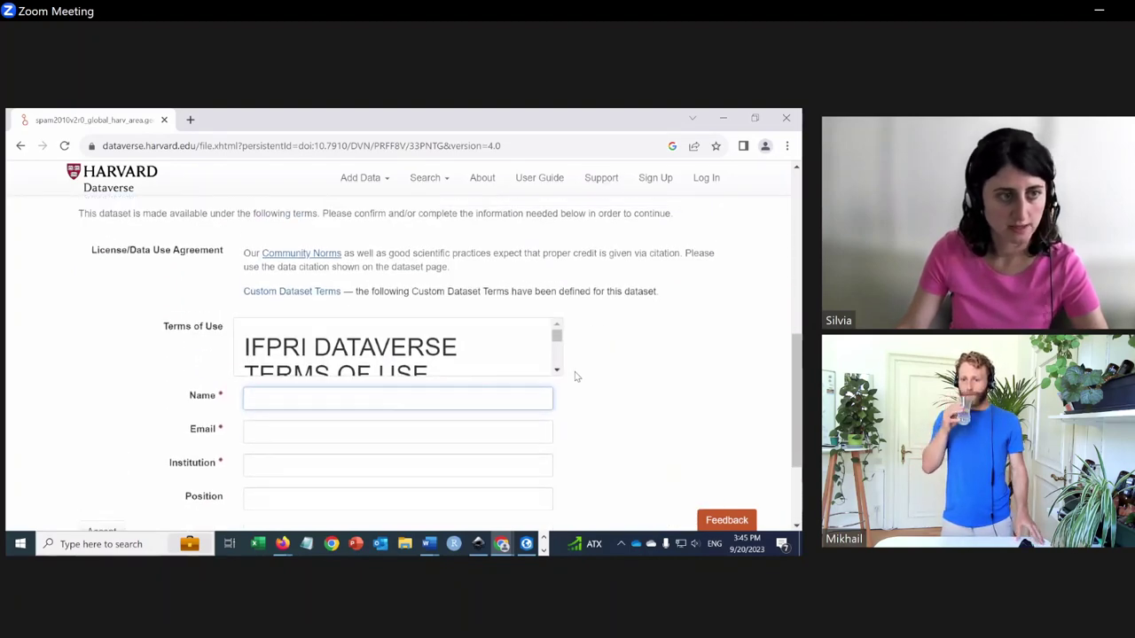
scroll(575, 376, "up", 2)
scroll(575, 376, "down", 1)
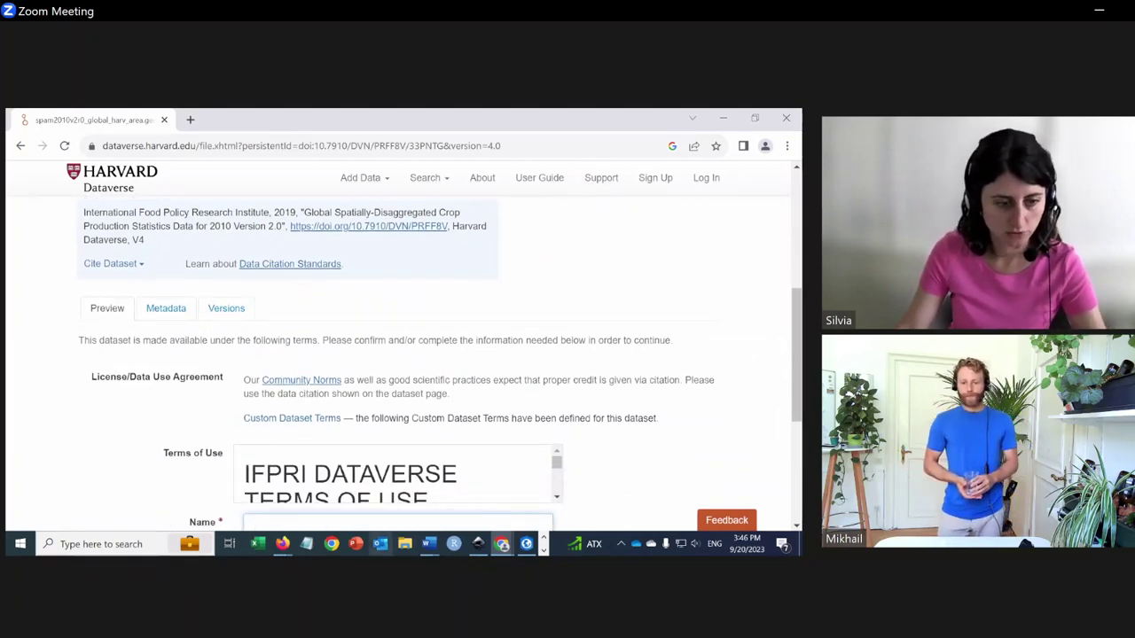
left_click(404, 543)
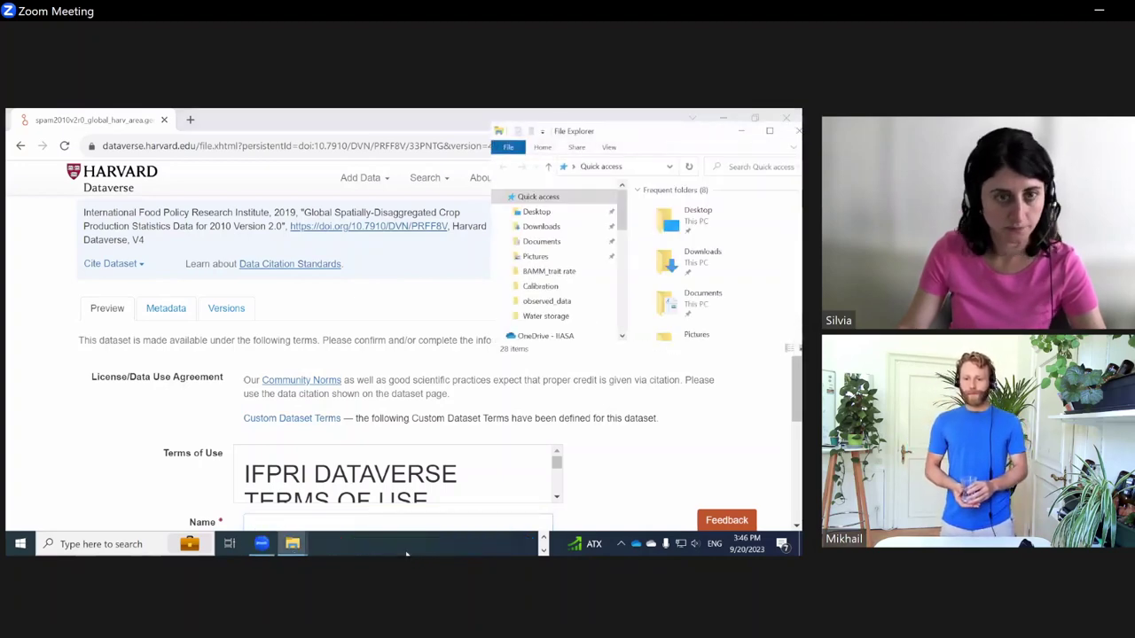
Maximize File Explorer and browse Documents > Danube > MapSPAM > CSV > spam2010v2r0_global_harv_area.csv.
left_click(768, 130)
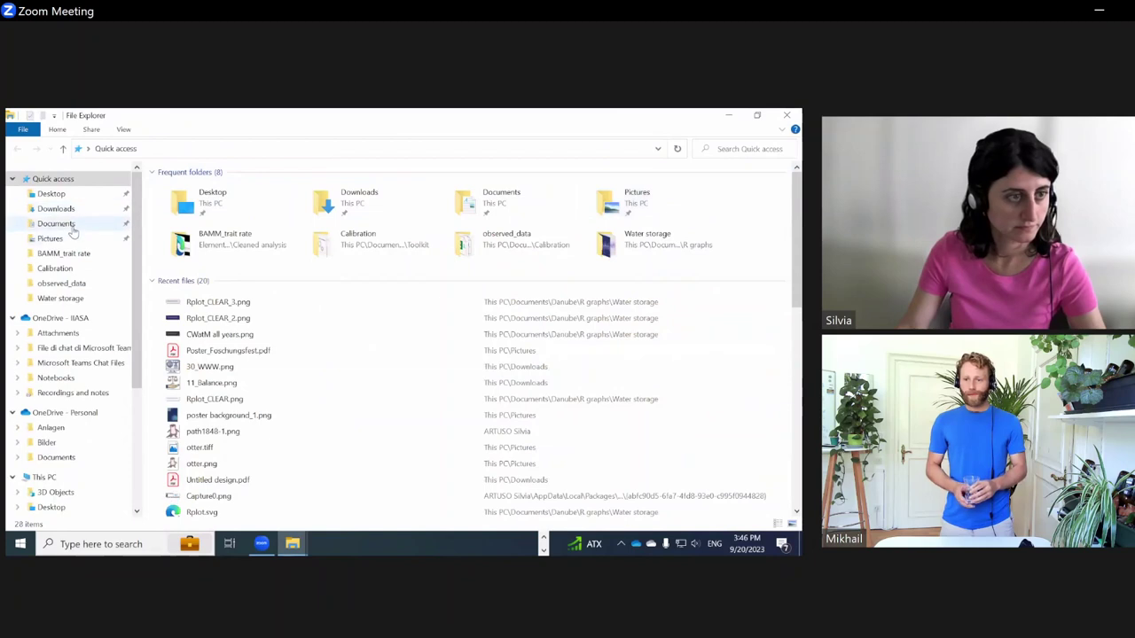
left_click(62, 223)
double_click(210, 230)
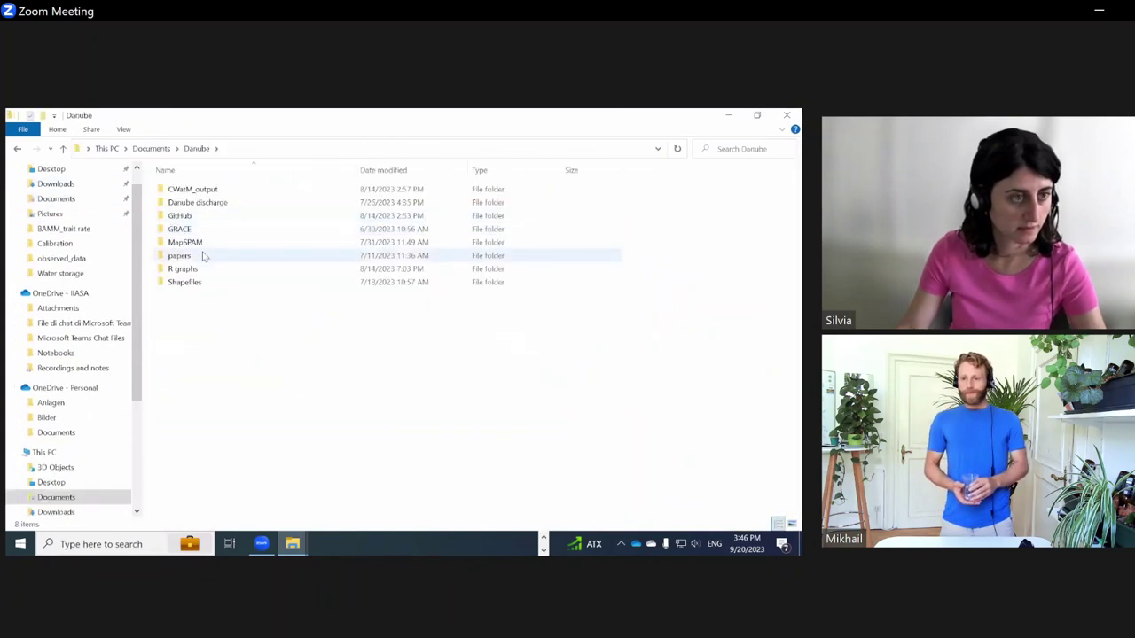
double_click(209, 243)
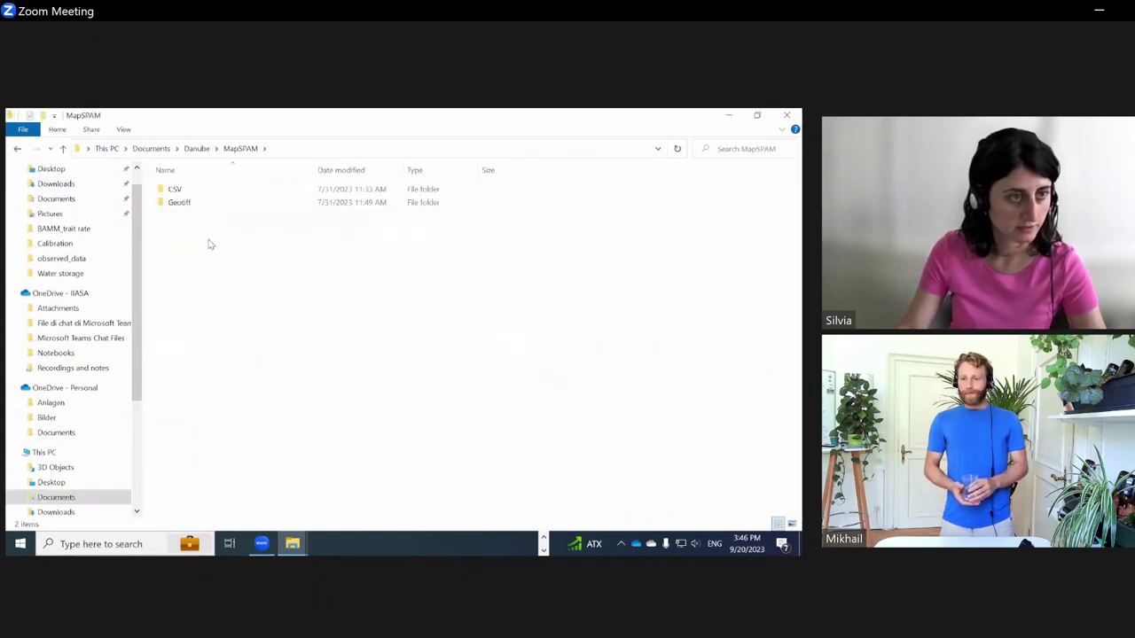
double_click(193, 190)
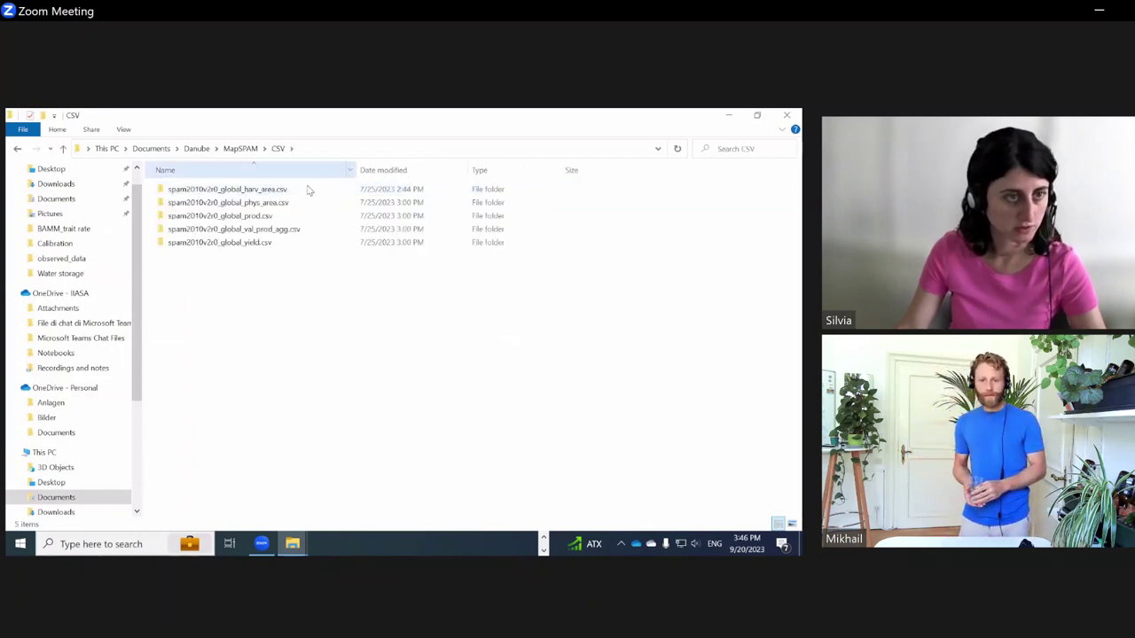
double_click(270, 193)
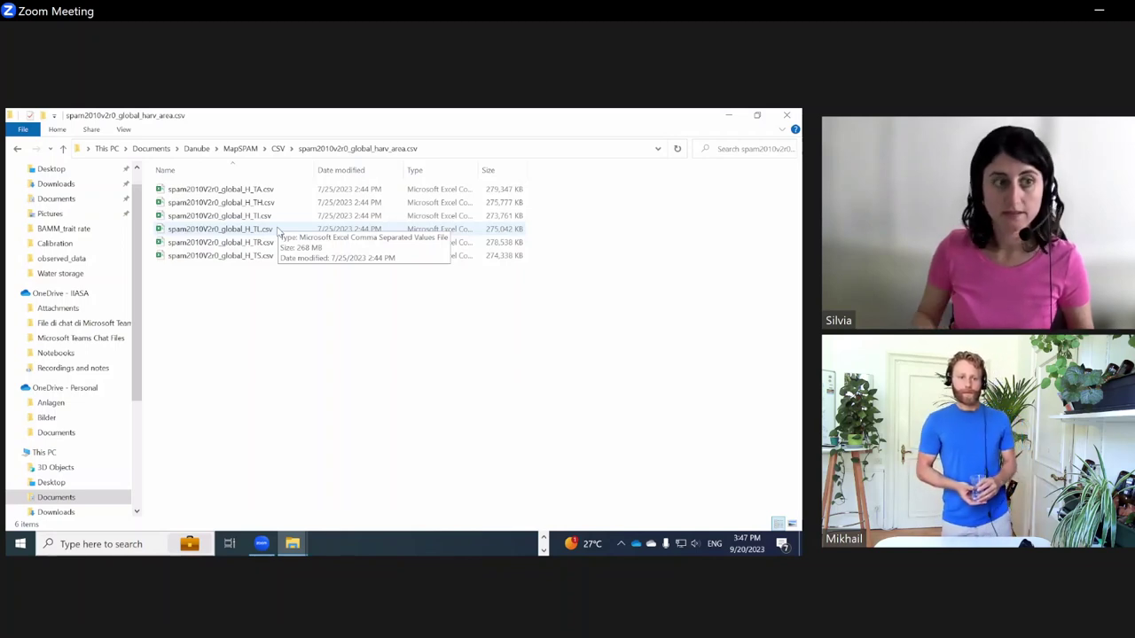
Revisit the harvested-area CSV folder, then browse MapSPAM > Geotiff > harv_area.geotiff and back.
left_click(277, 148)
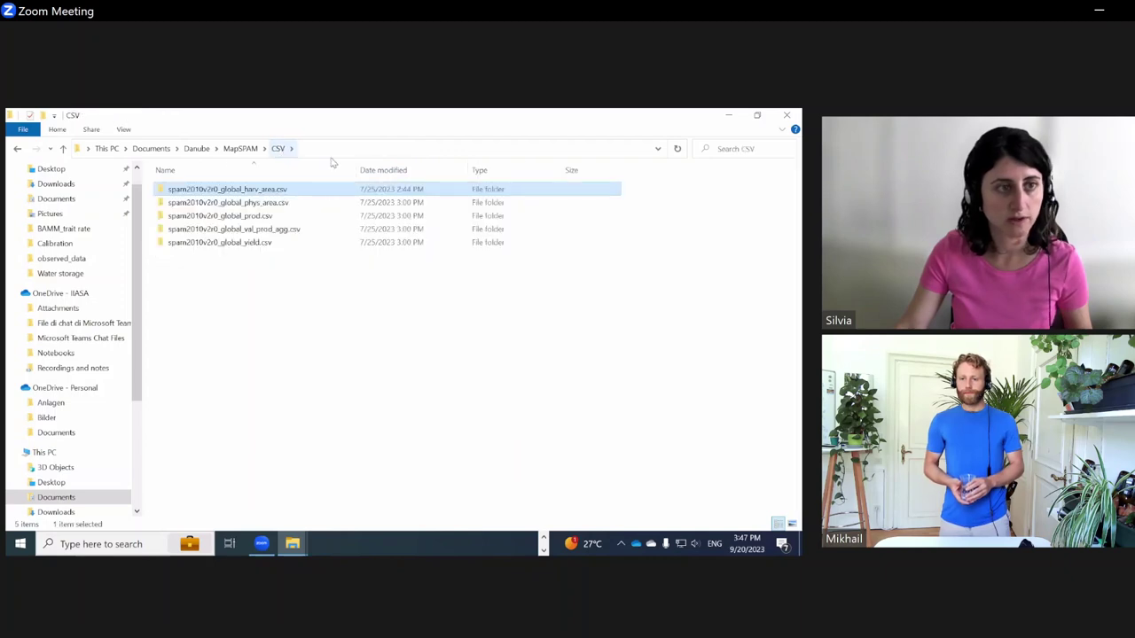
double_click(274, 192)
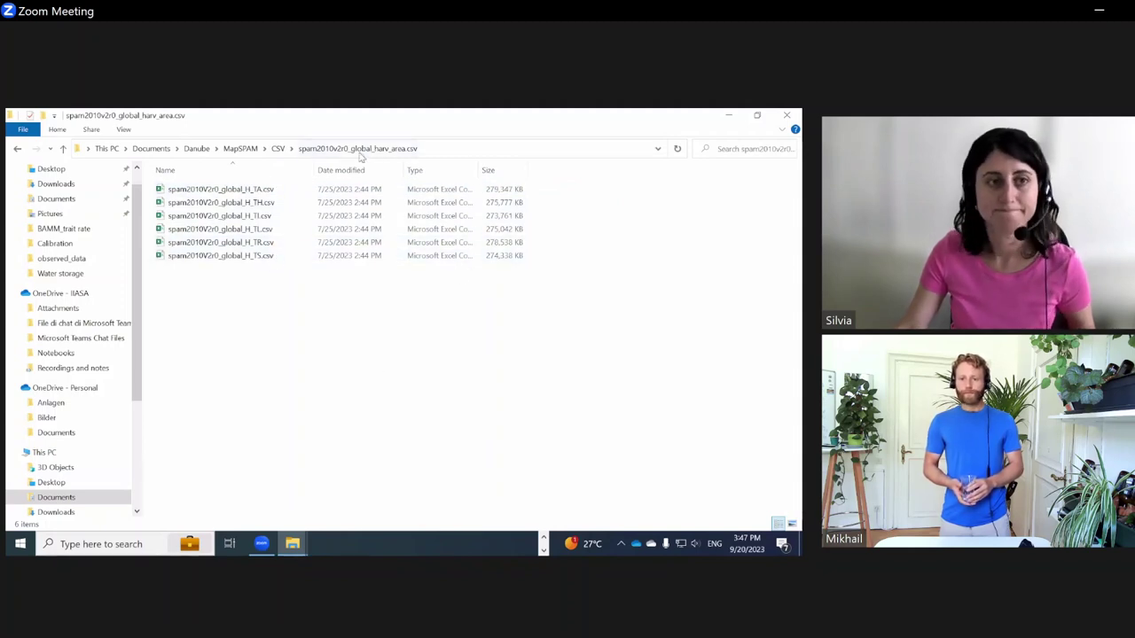
left_click(279, 149)
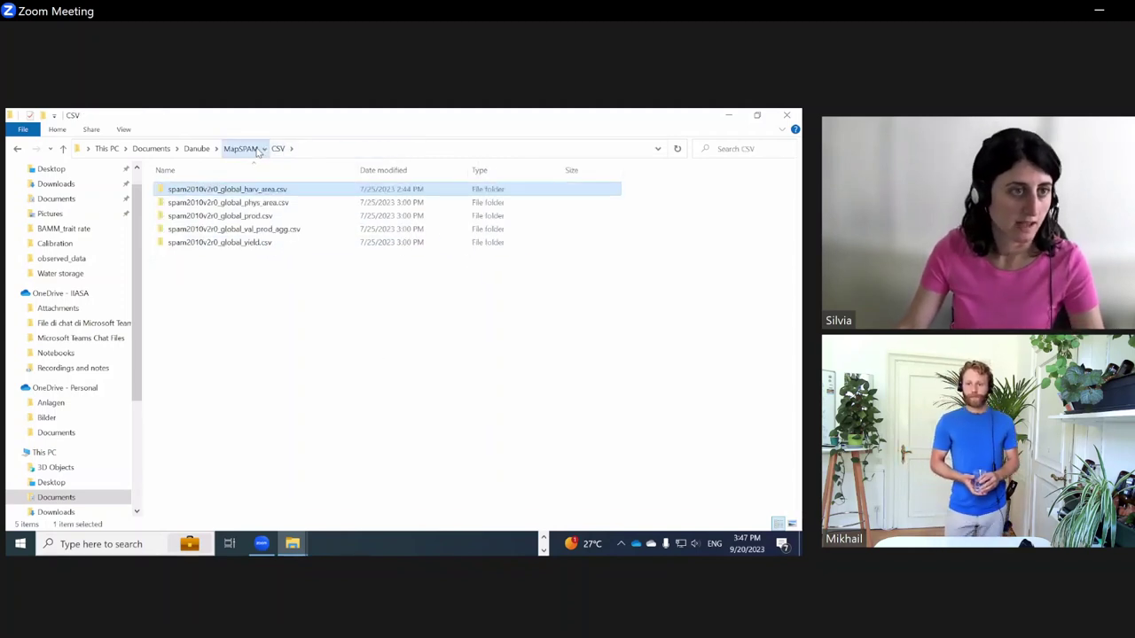
left_click(240, 149)
double_click(206, 207)
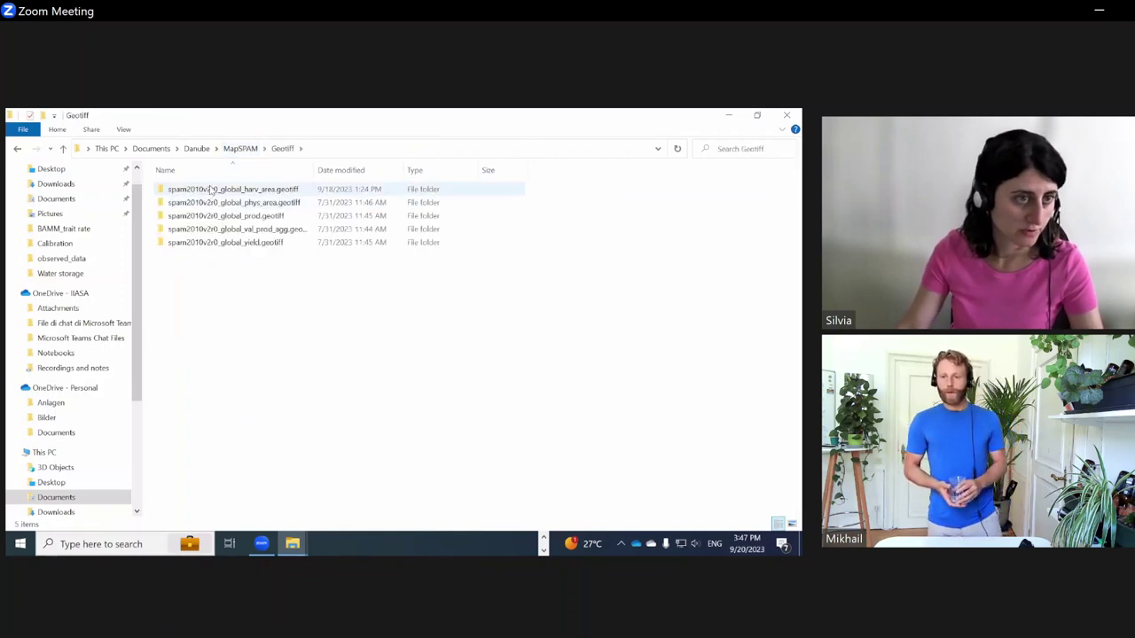
double_click(213, 190)
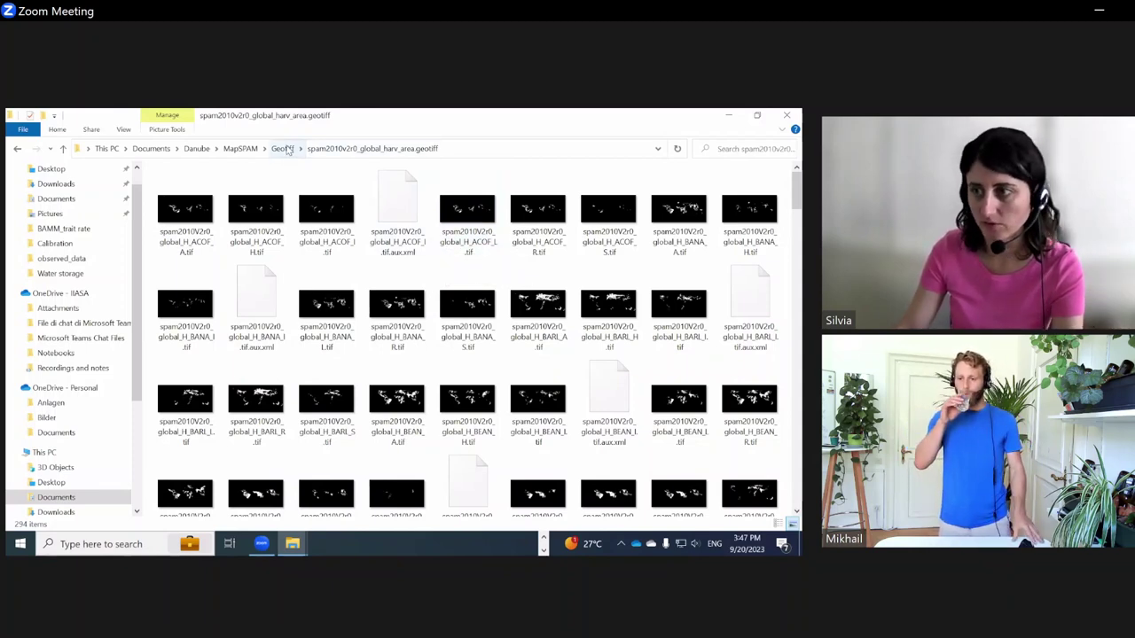
left_click(288, 150)
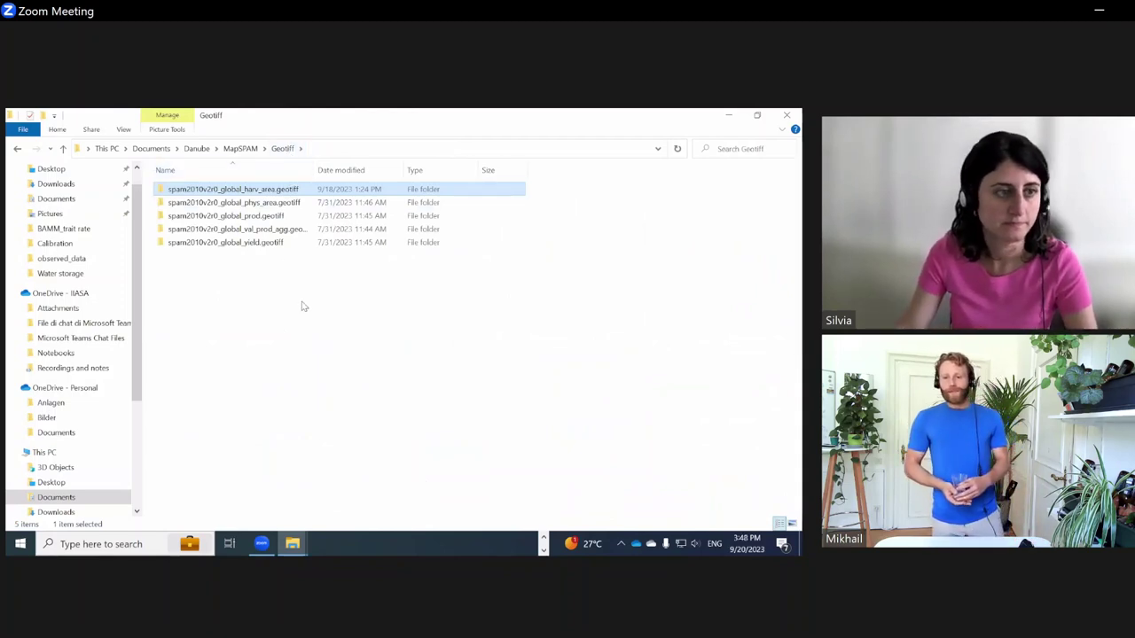
Return to the Danube folder, then search 'arc' in Windows and launch ArcGIS Pro.
left_click(200, 149)
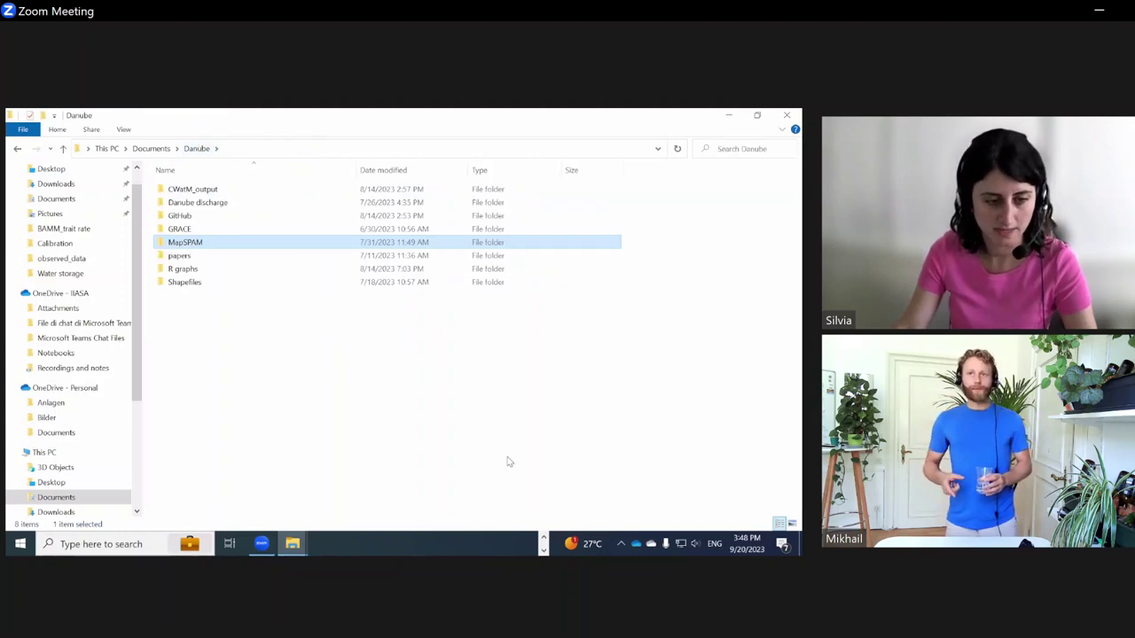
left_click(544, 538)
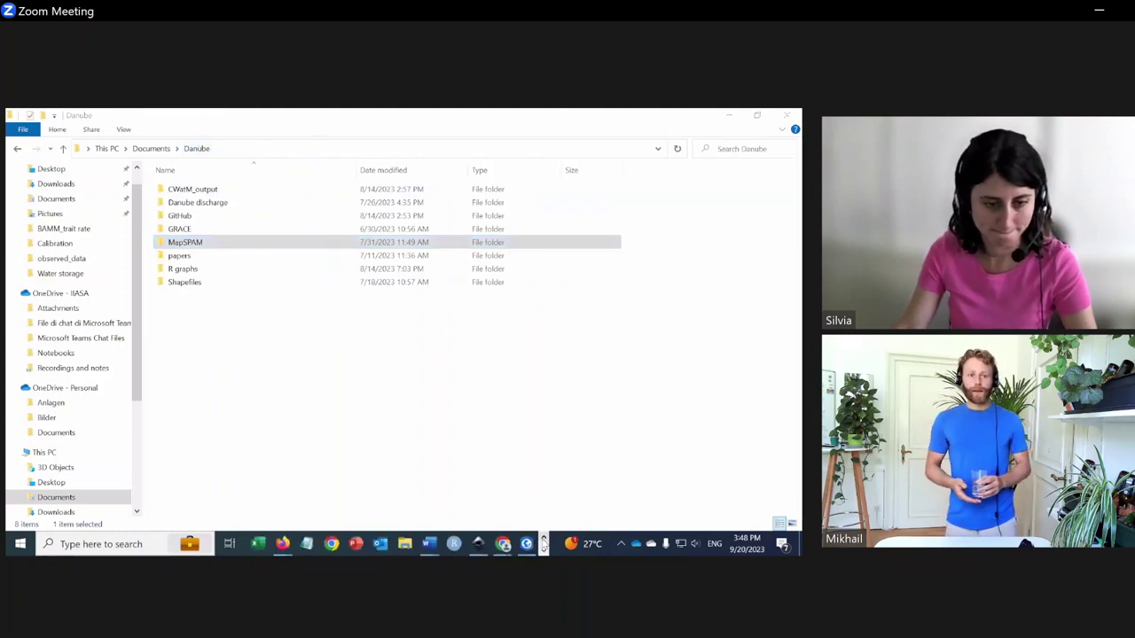
left_click(84, 543)
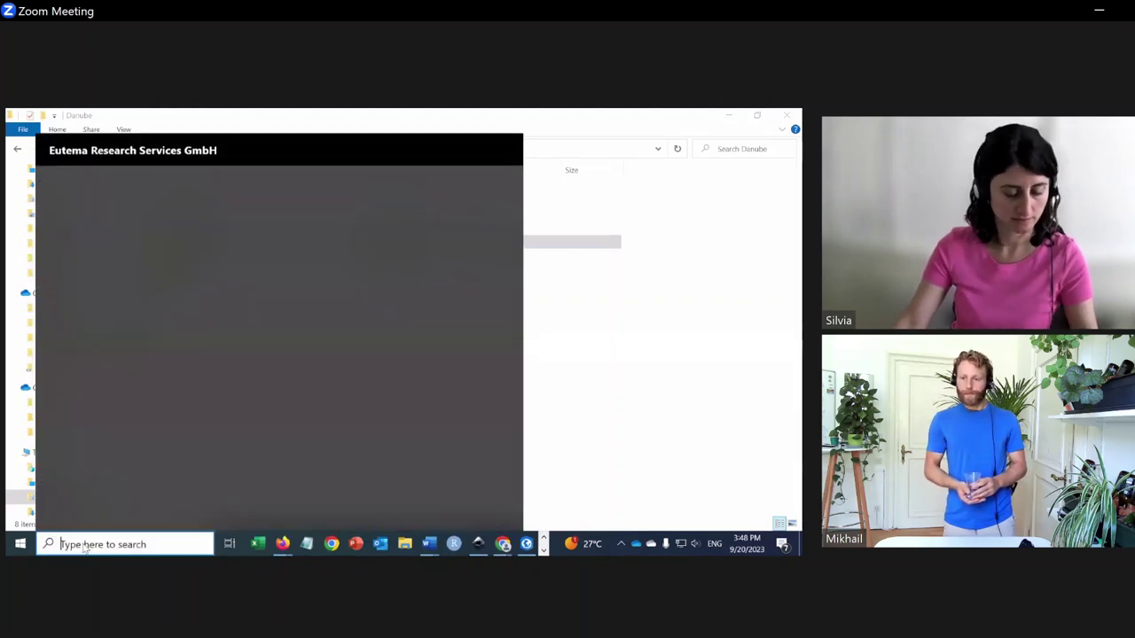
type("arcGIS Pro")
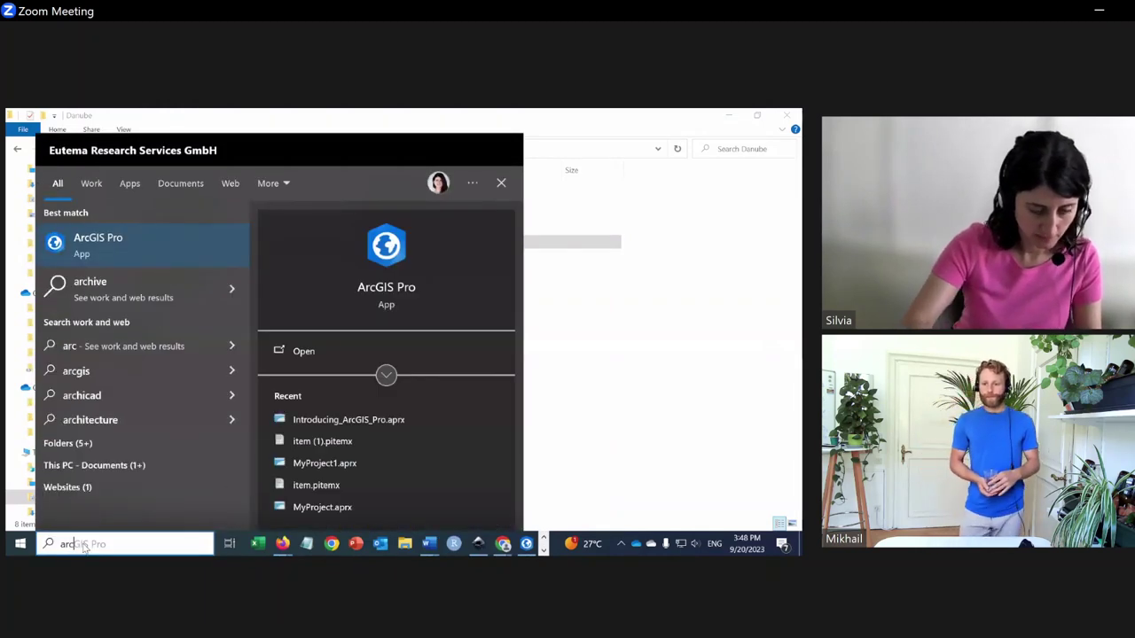
left_click(106, 252)
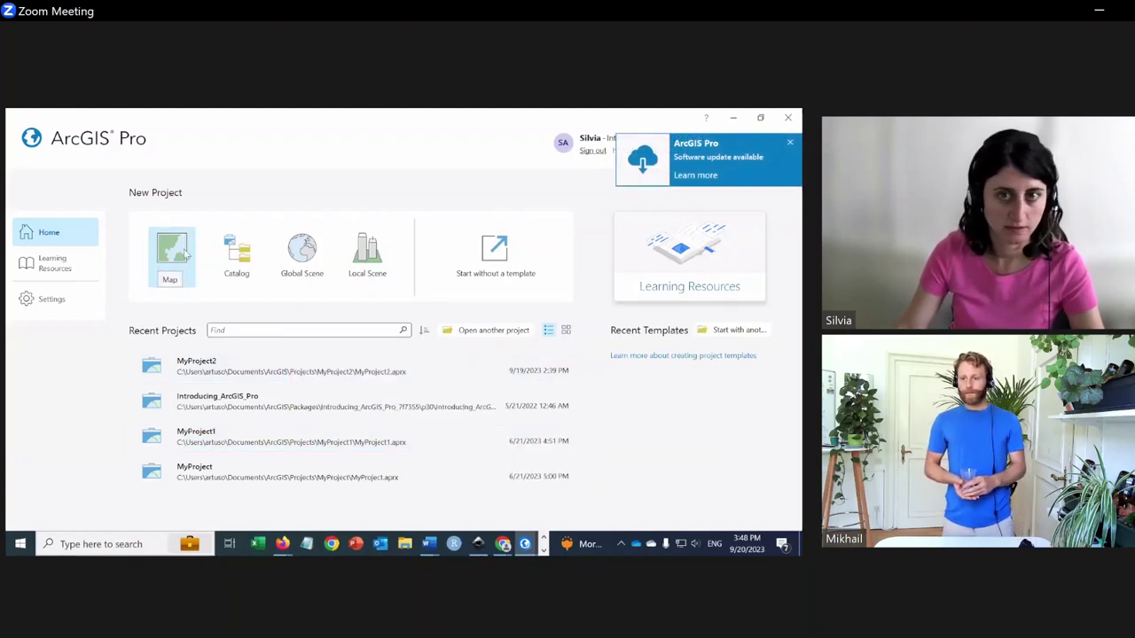
Dismiss the update notice and create a new Map project named MyProject3.
left_click(789, 145)
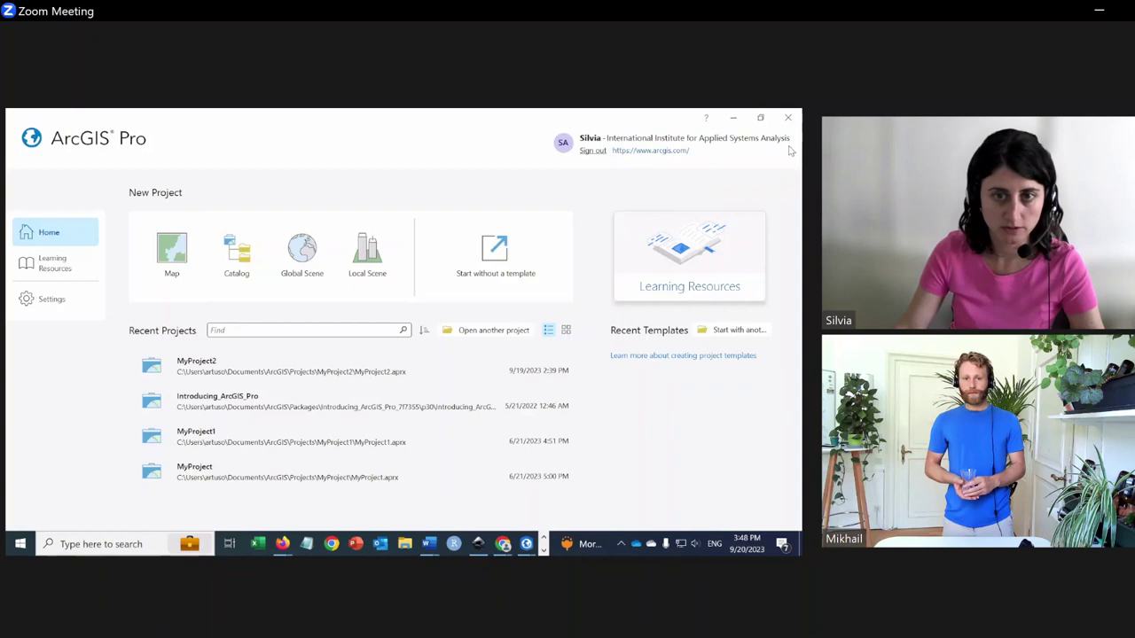
left_click(178, 252)
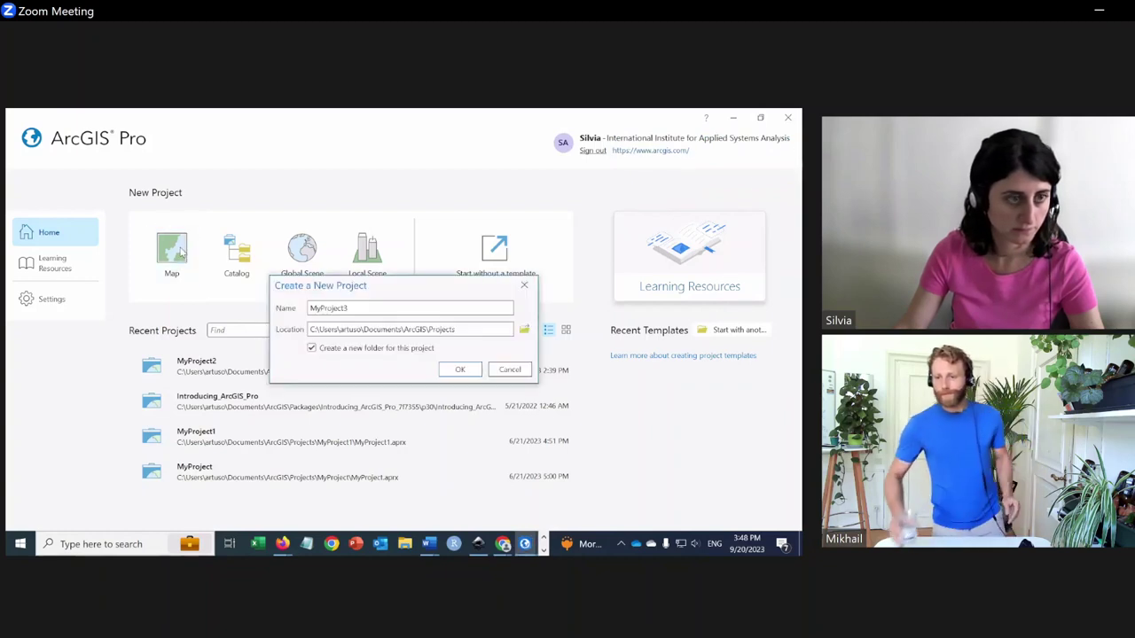
left_click(369, 311)
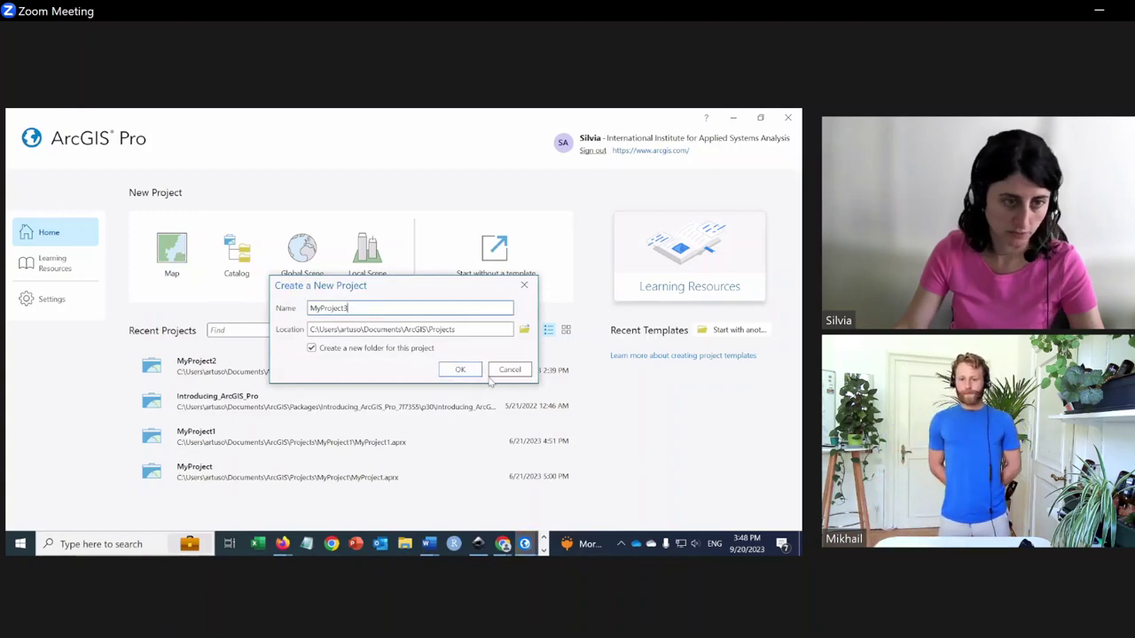
left_click(456, 369)
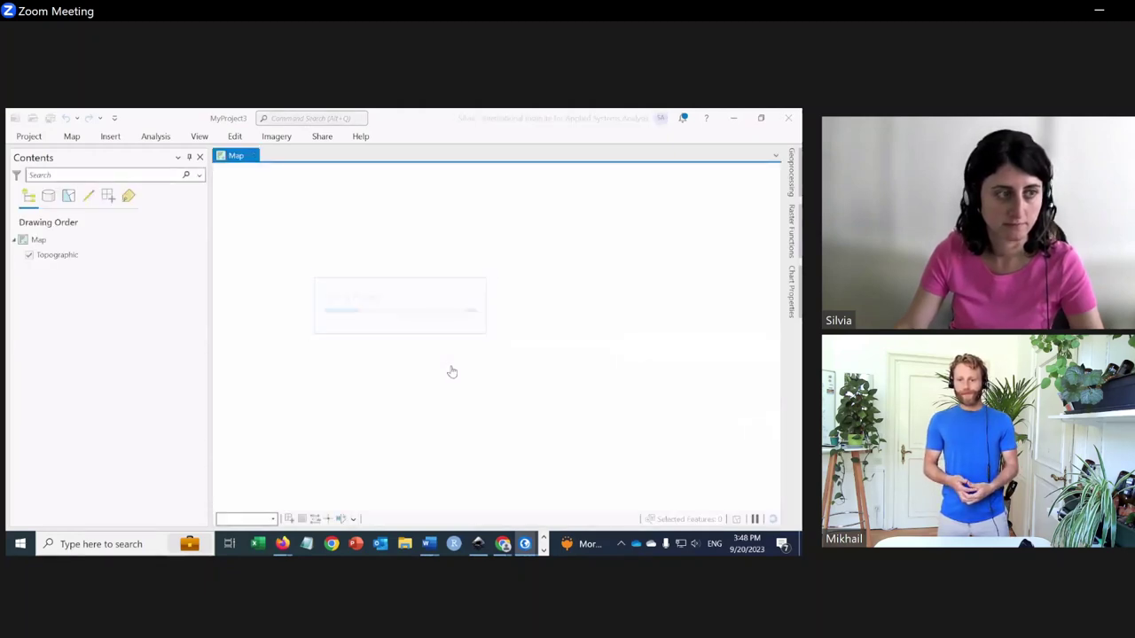
Zoom and pan the map to frame central Europe around Austria.
scroll(457, 371, "down", 4)
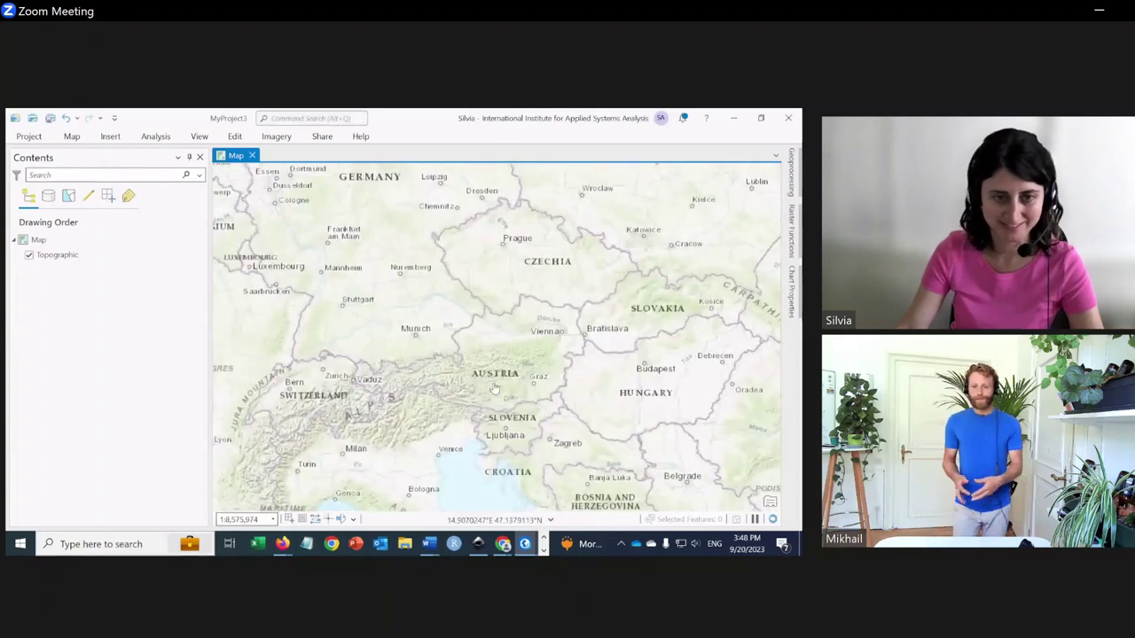
left_click_drag(533, 370, 493, 366)
scroll(494, 367, "down", 3)
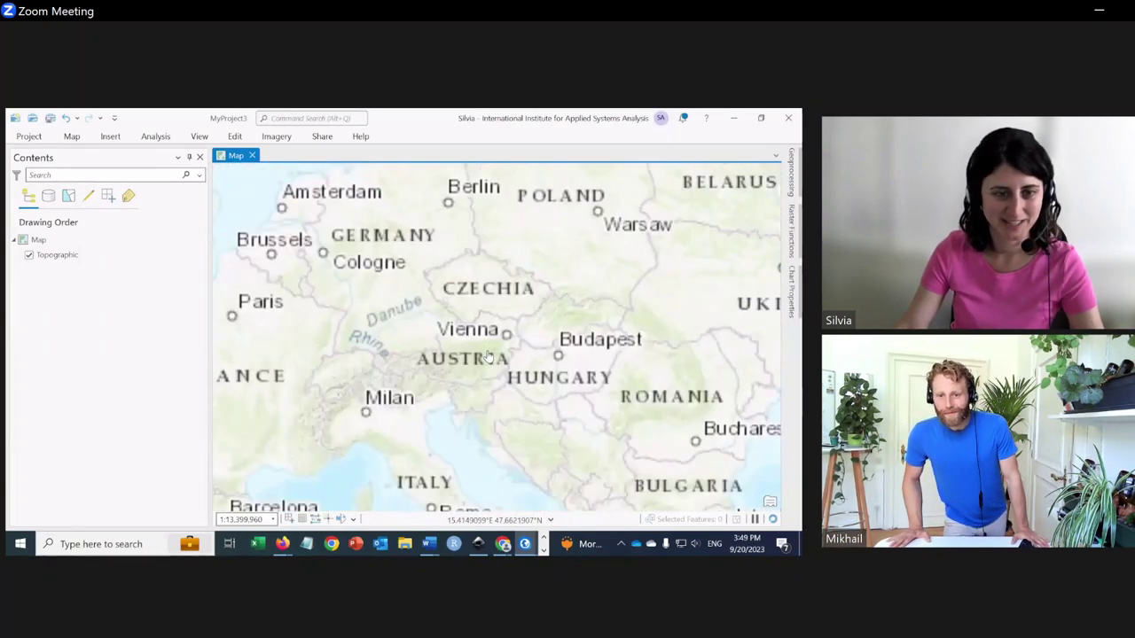
scroll(241, 390, "up", 3)
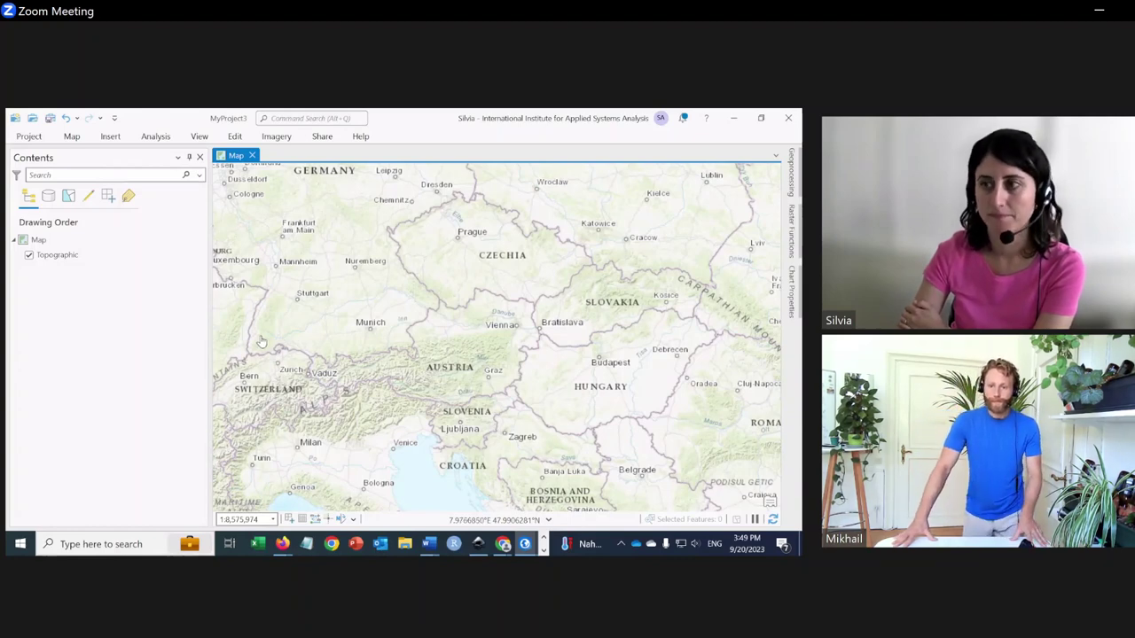
In Add Data, browse This PC to Documents > Danube > MapSPAM > Geotiff > harv_area.geotiff.
left_click(72, 137)
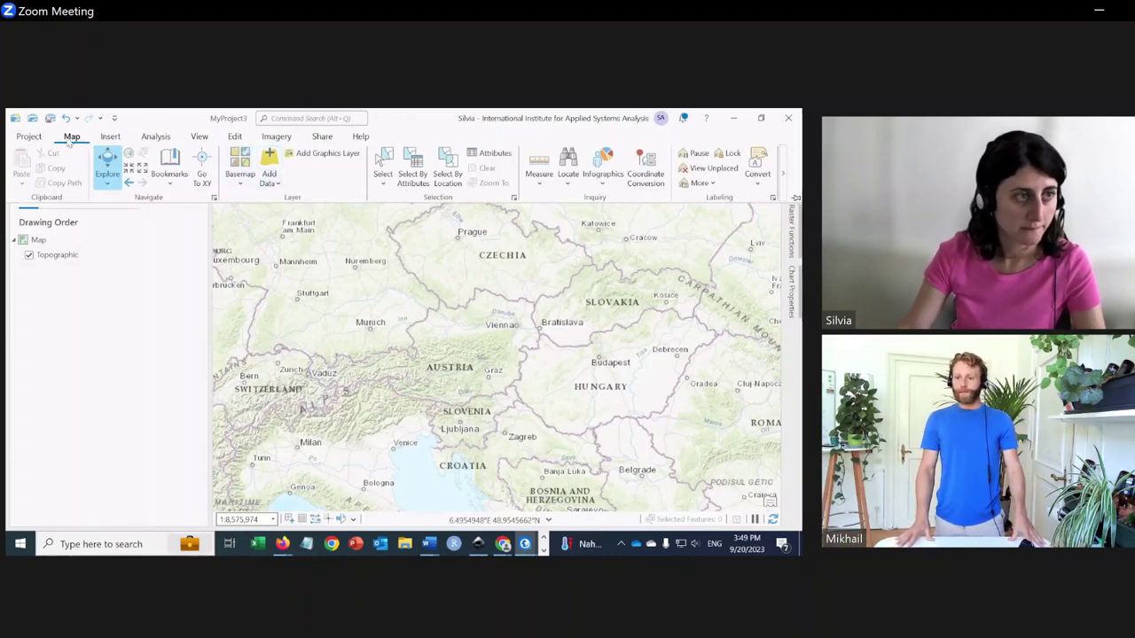
left_click(269, 183)
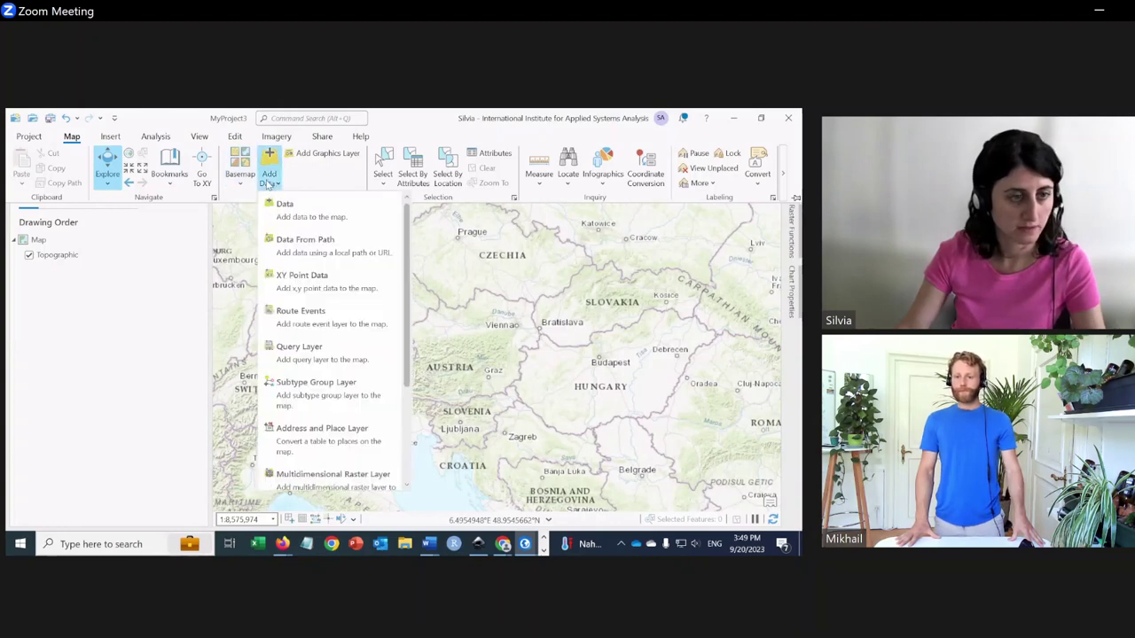
left_click(290, 216)
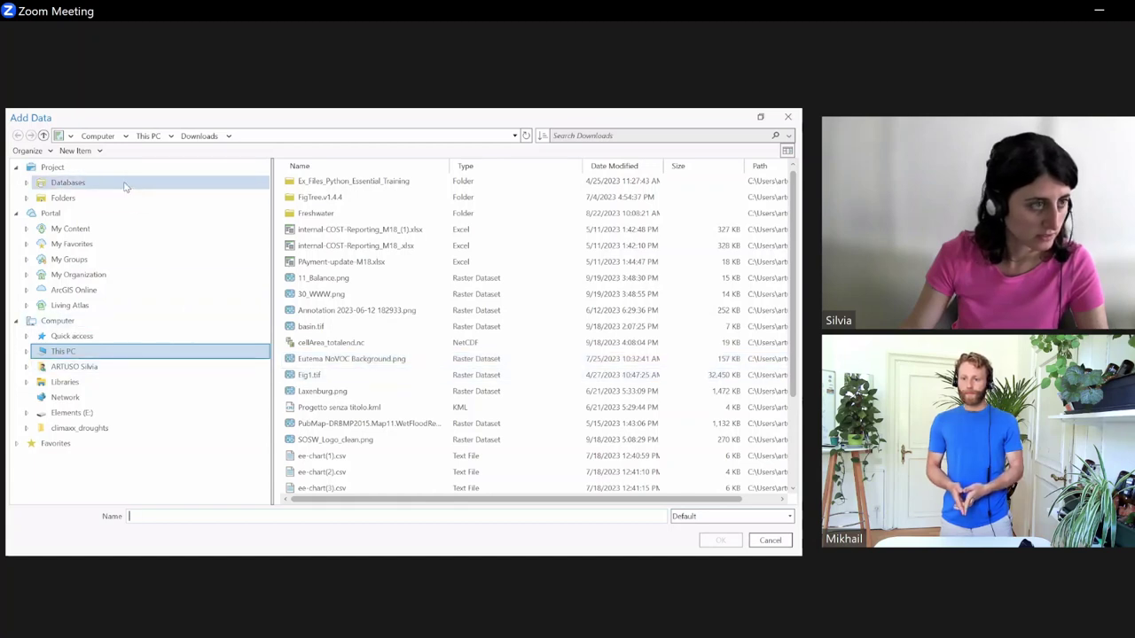
left_click(86, 369)
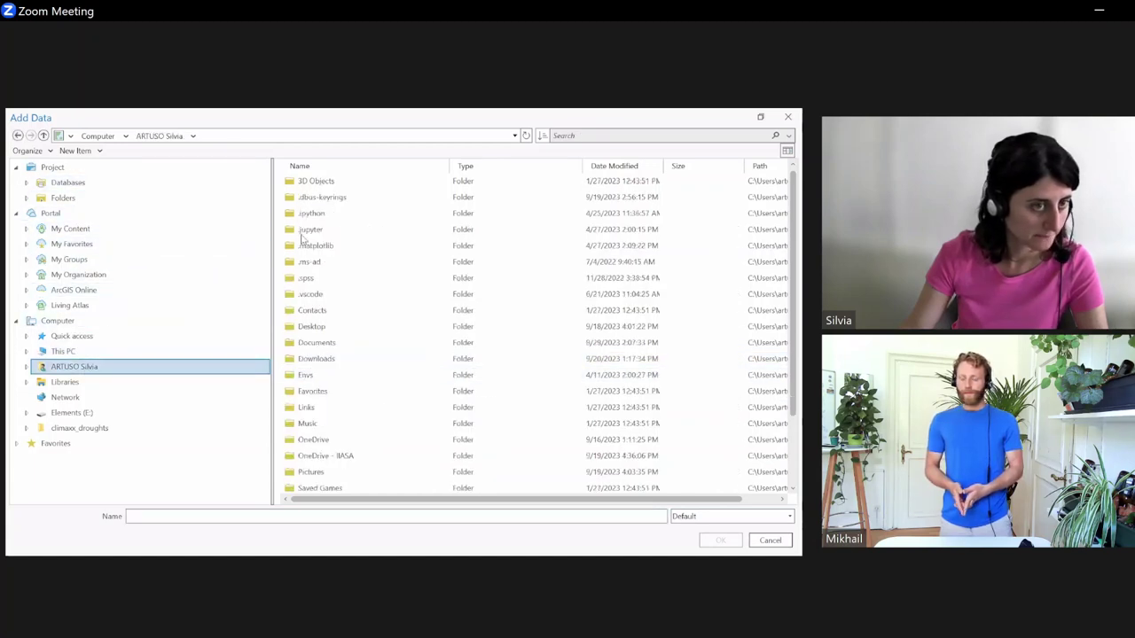
left_click(71, 336)
left_click(63, 351)
double_click(331, 214)
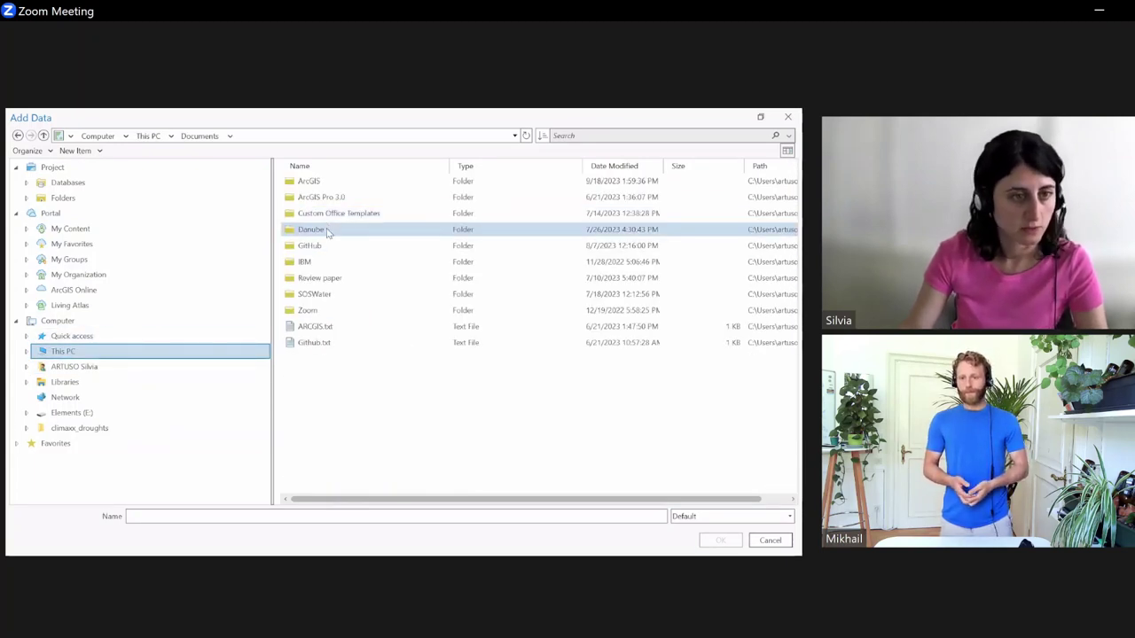
double_click(326, 229)
double_click(325, 247)
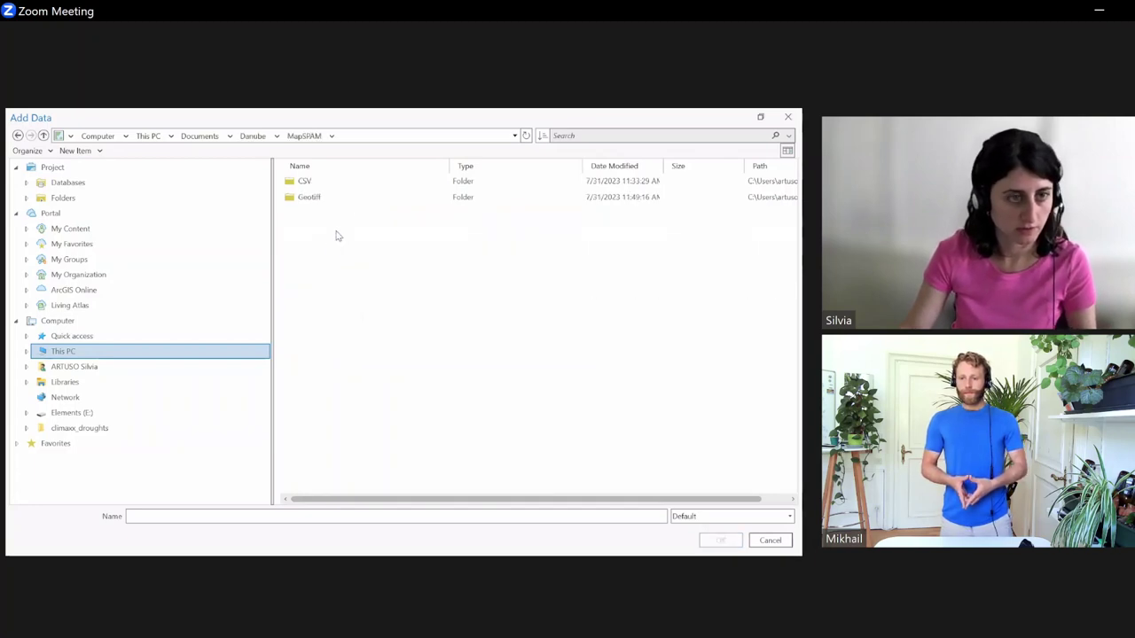
double_click(319, 199)
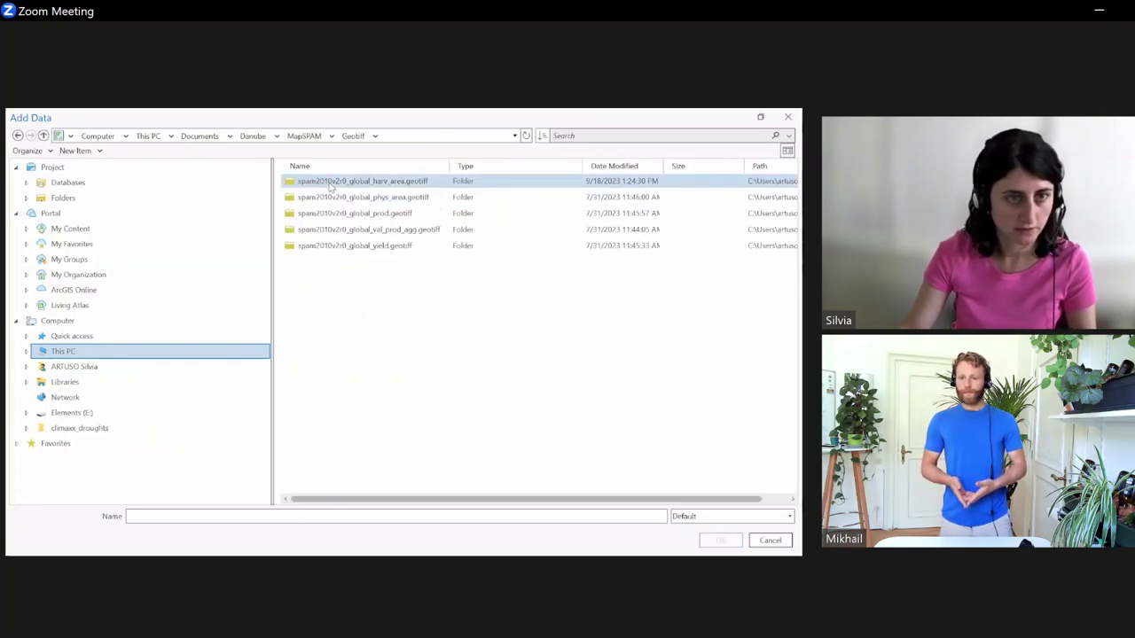
left_click(331, 183)
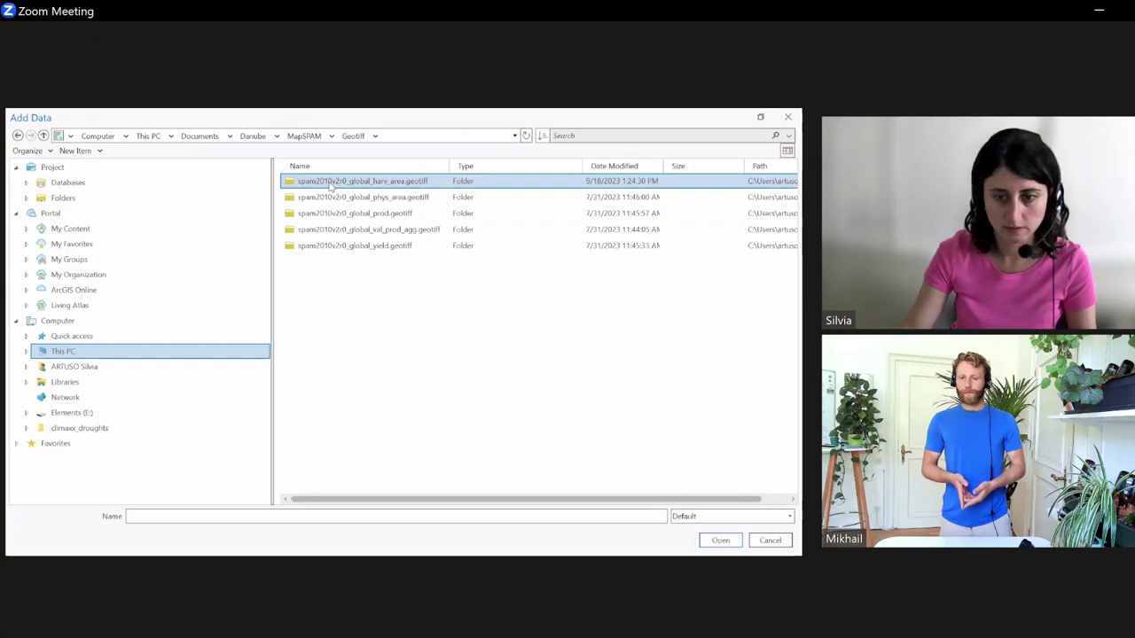
left_click(721, 541)
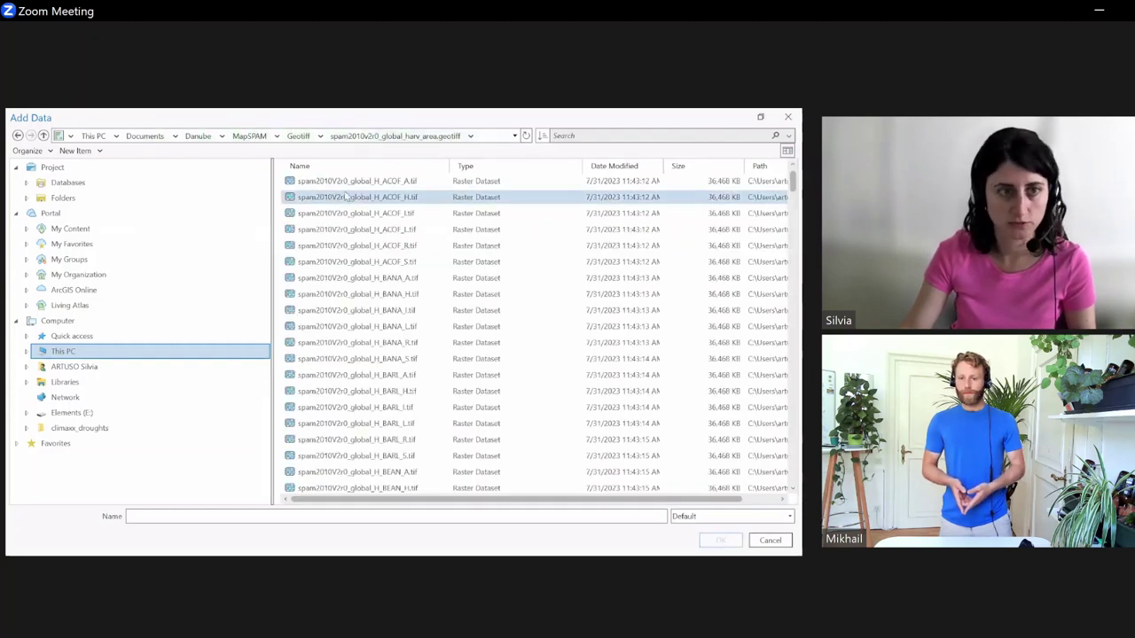
Select only spam2010V2r0_global_H_WHEA_I.tif and WHEA_R.tif and add them to the map.
left_click(397, 183)
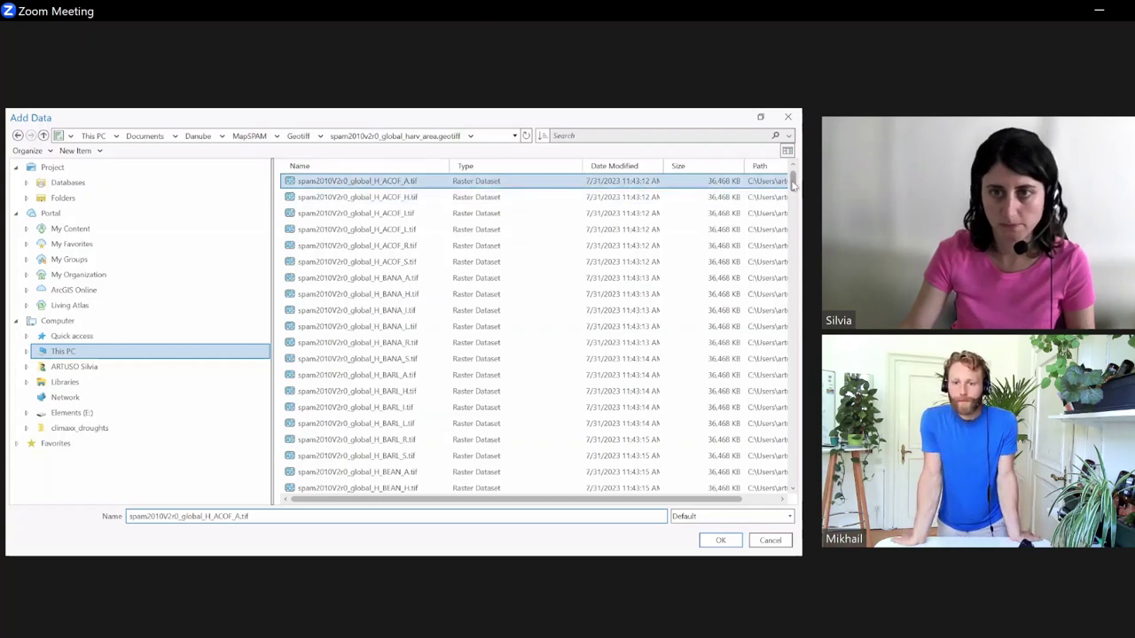
left_click_drag(794, 181, 787, 497)
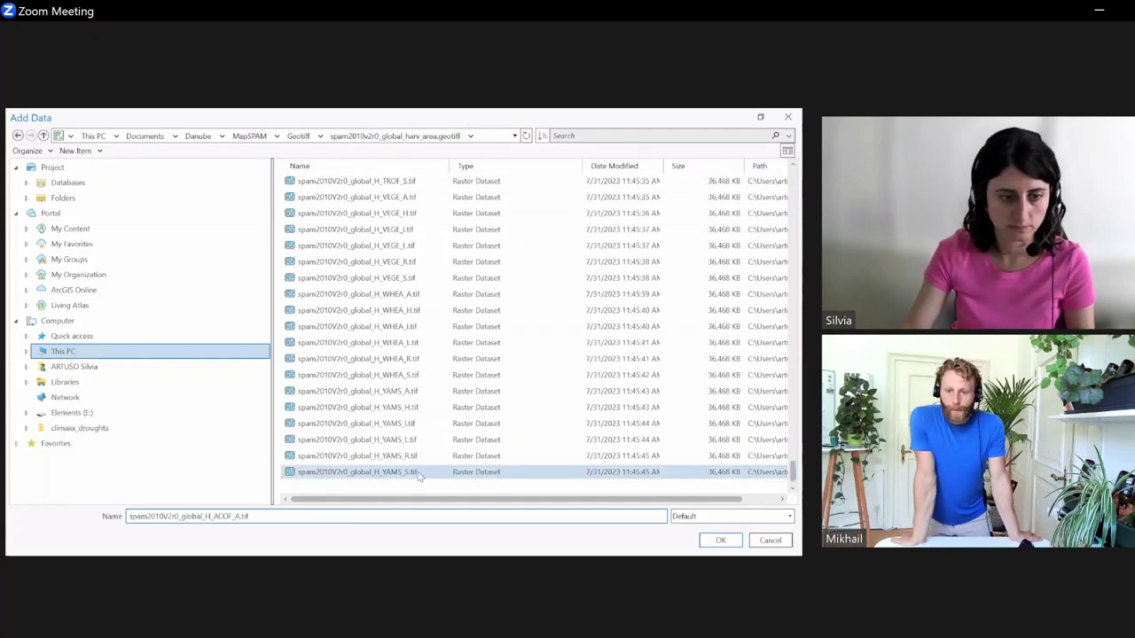
left_click(781, 472, "shift")
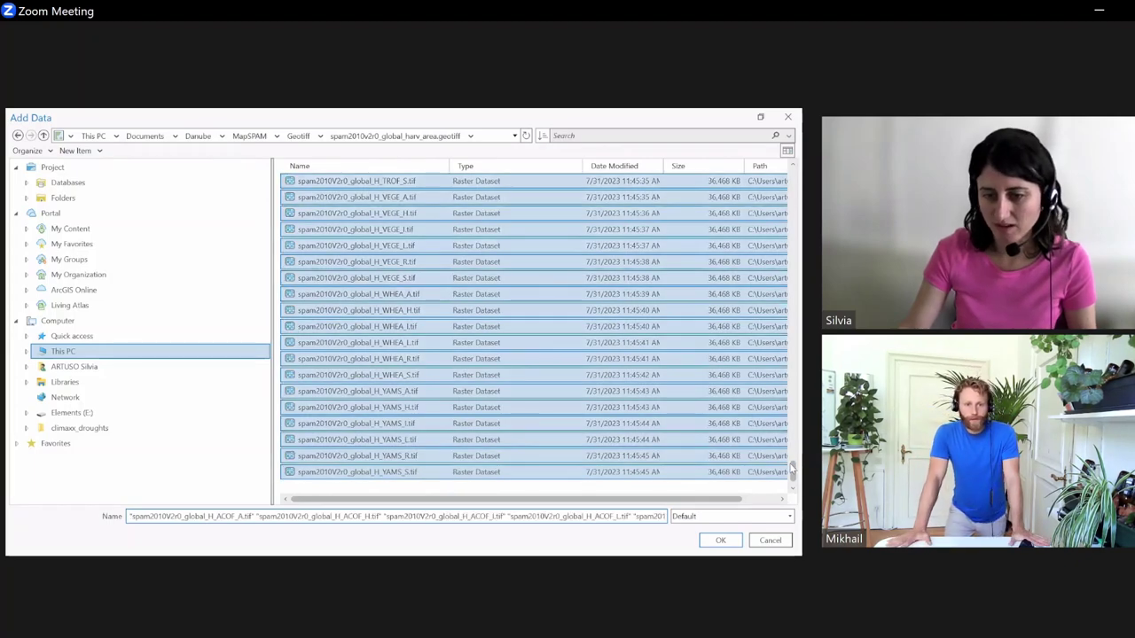
left_click(786, 456)
scroll(792, 470, "up", 1)
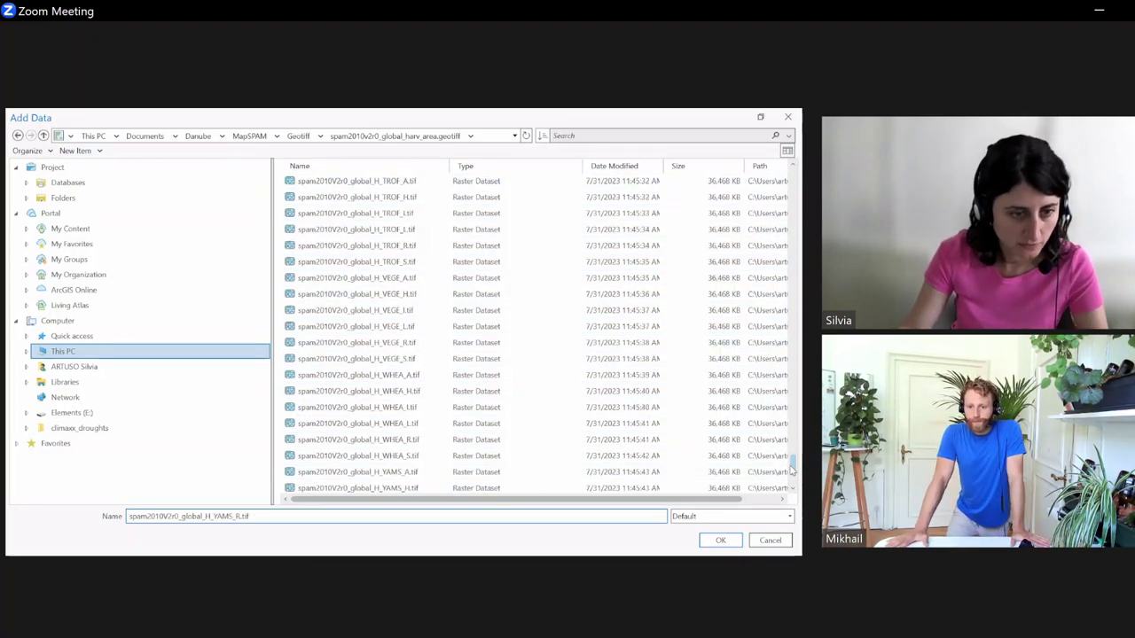
scroll(792, 472, "down", 1)
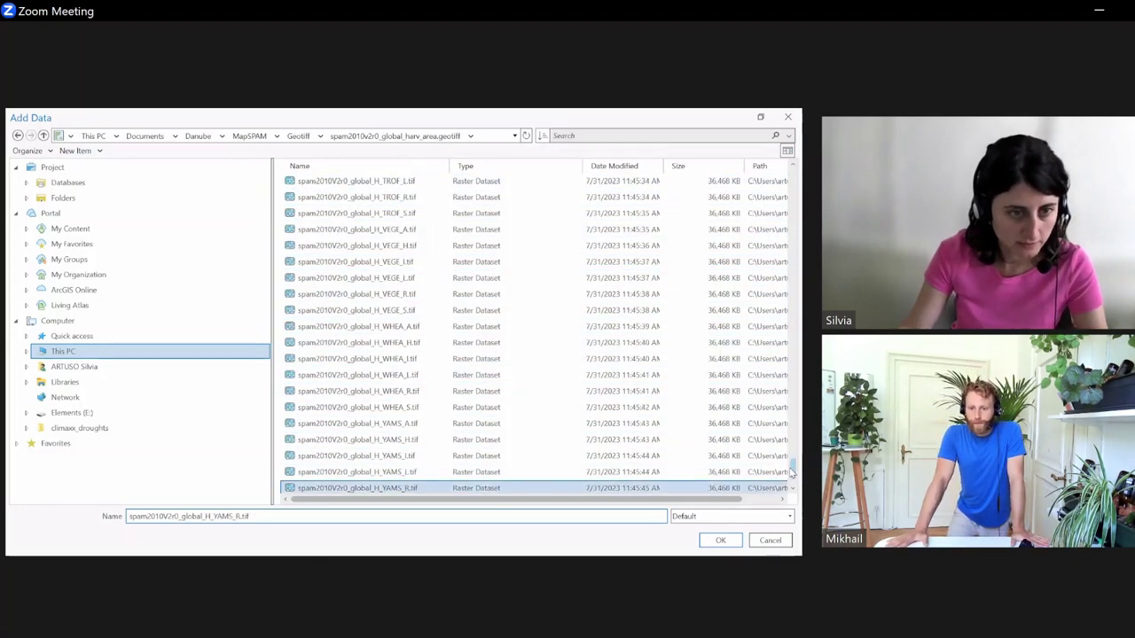
left_click(403, 362)
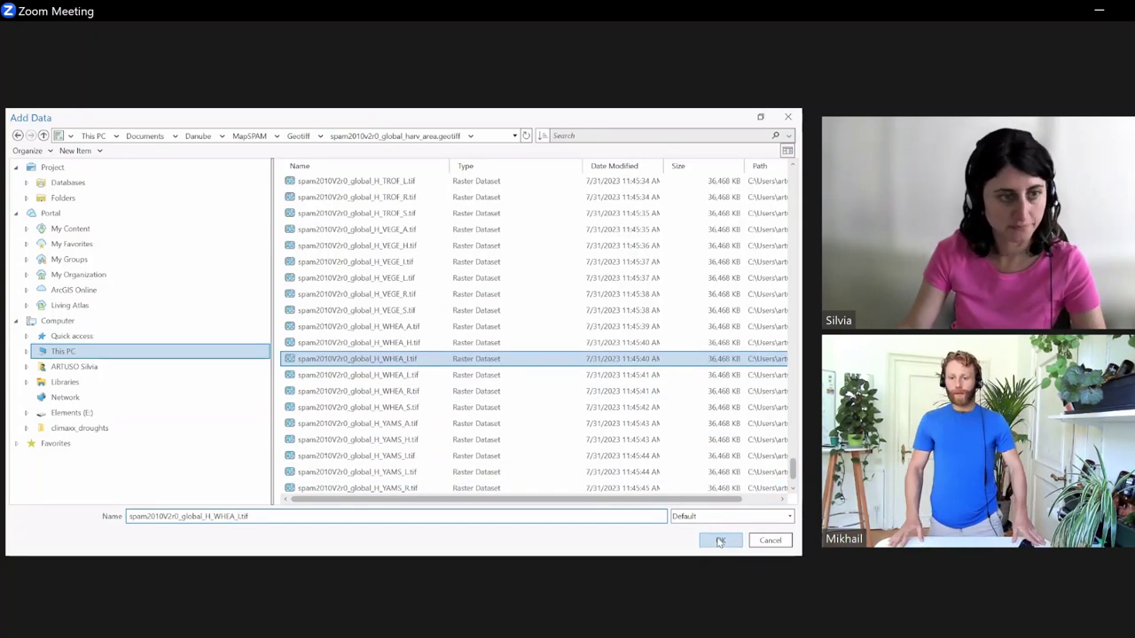
left_click(400, 395, "shift")
left_click(408, 377, "ctrl")
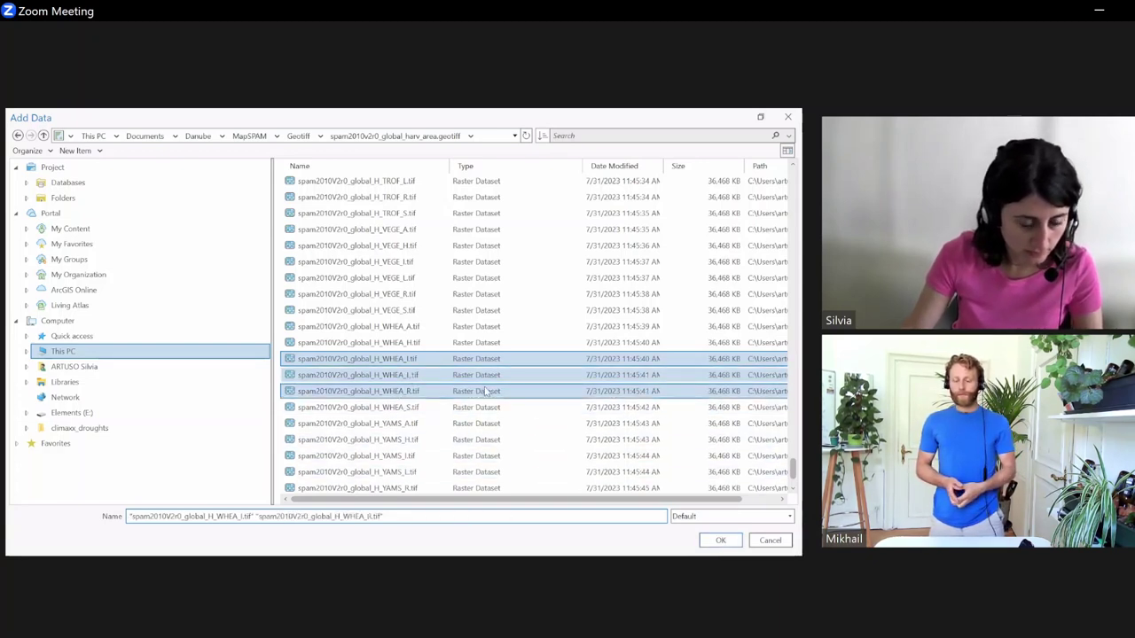
left_click(721, 541)
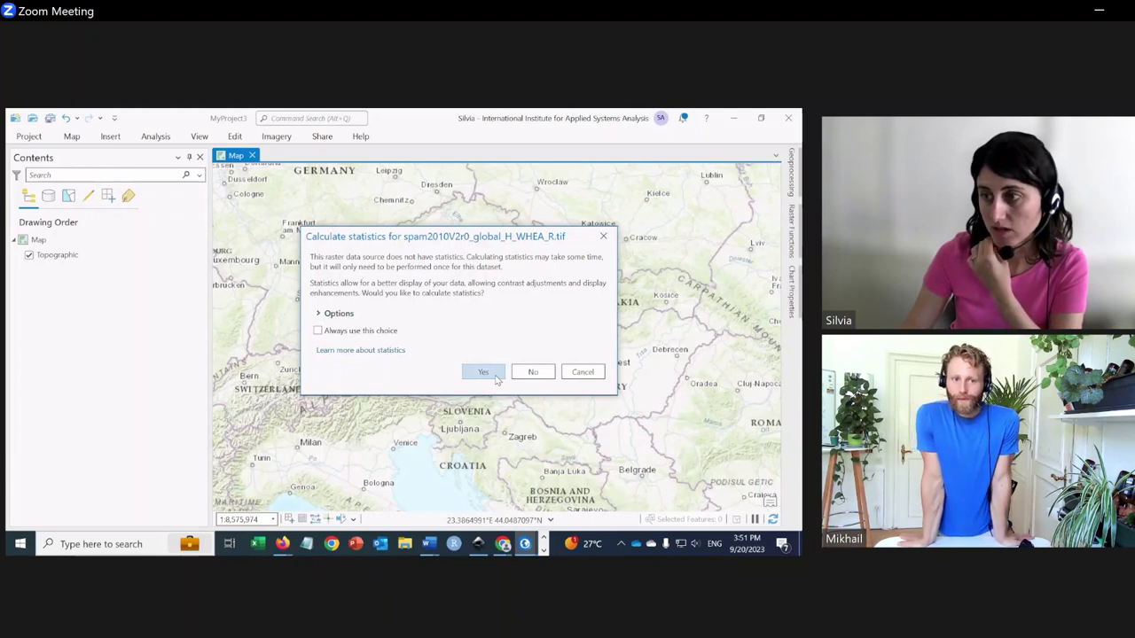
Calculate statistics for the wheat rasters, hide File Explorer, and zoom the map to Europe.
left_click(492, 373)
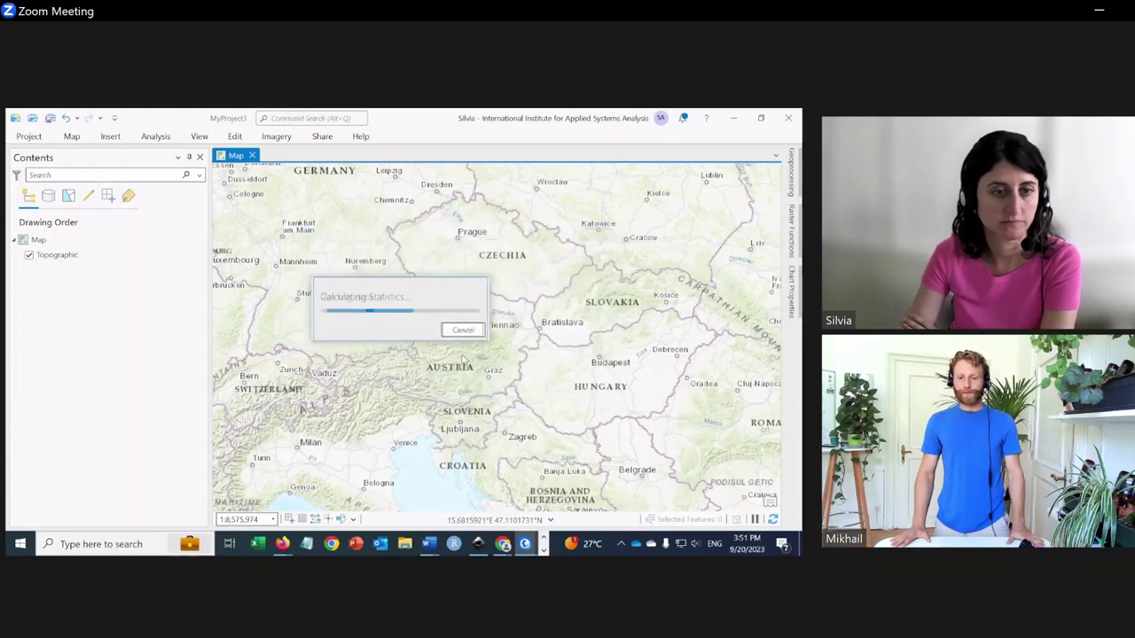
key("alt+Tab")
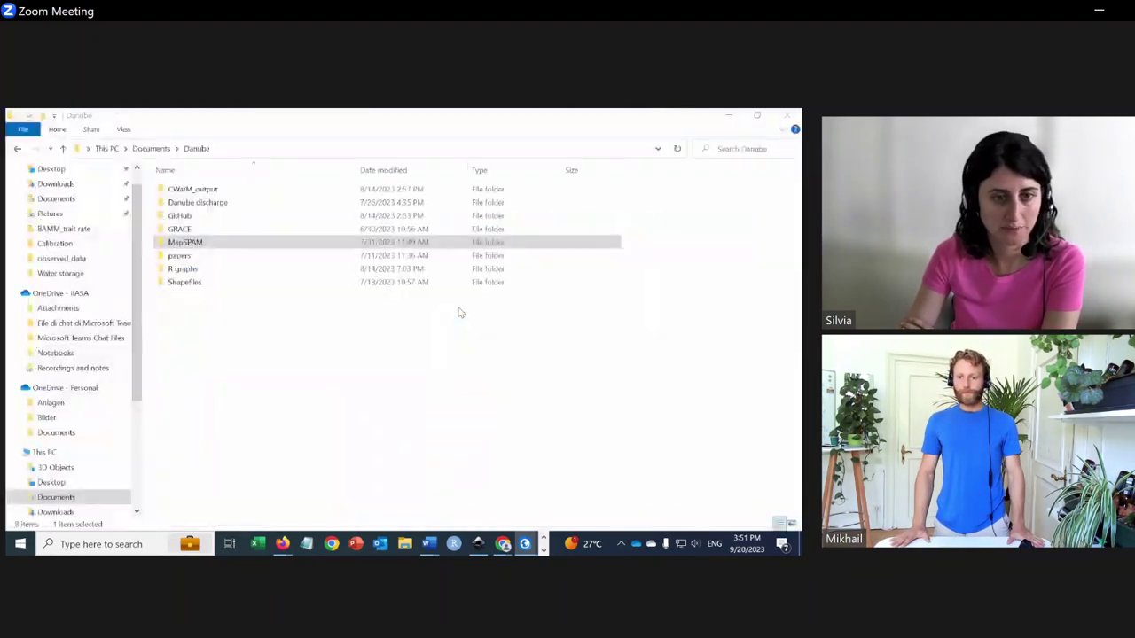
left_click(729, 115)
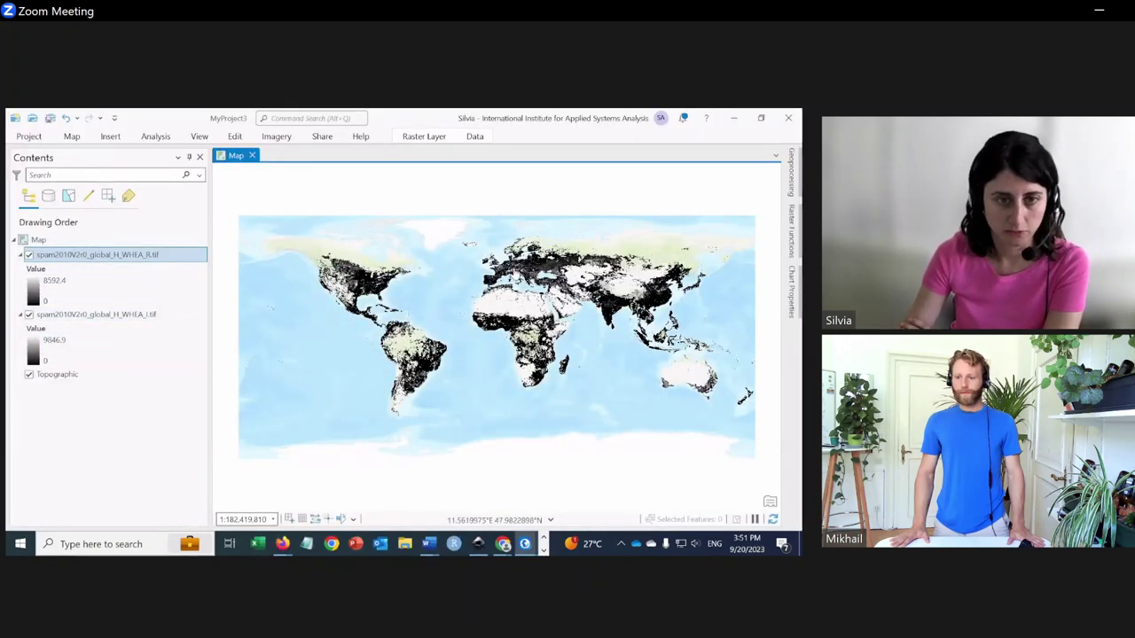
scroll(532, 252, "up", 2)
scroll(537, 251, "up", 4)
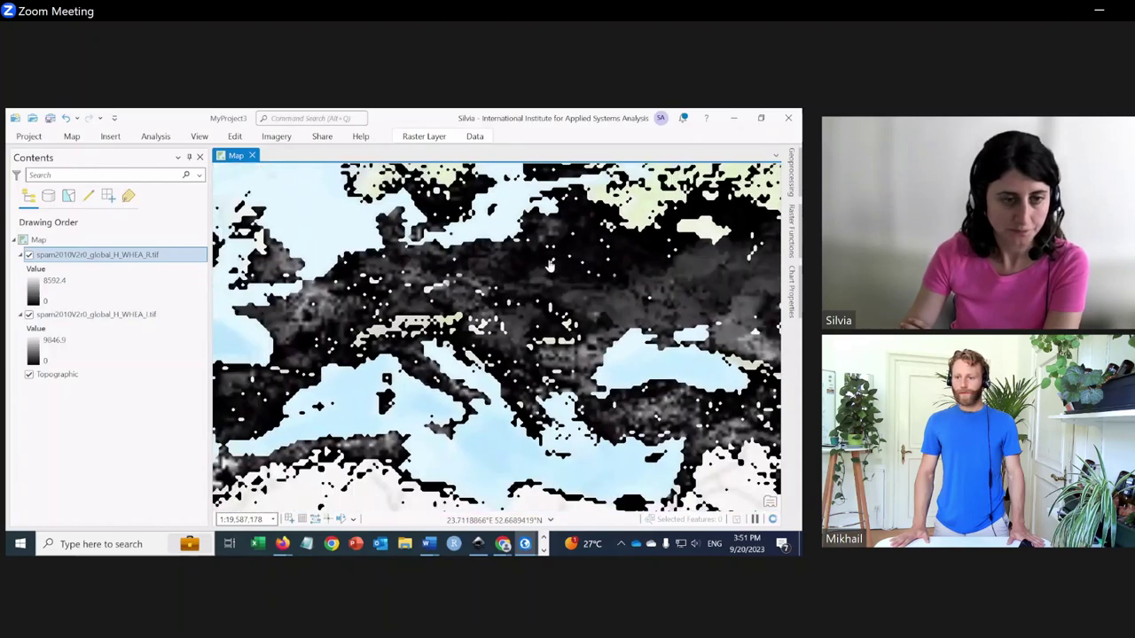
In Add Data, browse from the MapSPAM folder to Documents/ArcGIS/Projects/MyProject2.
left_click(72, 136)
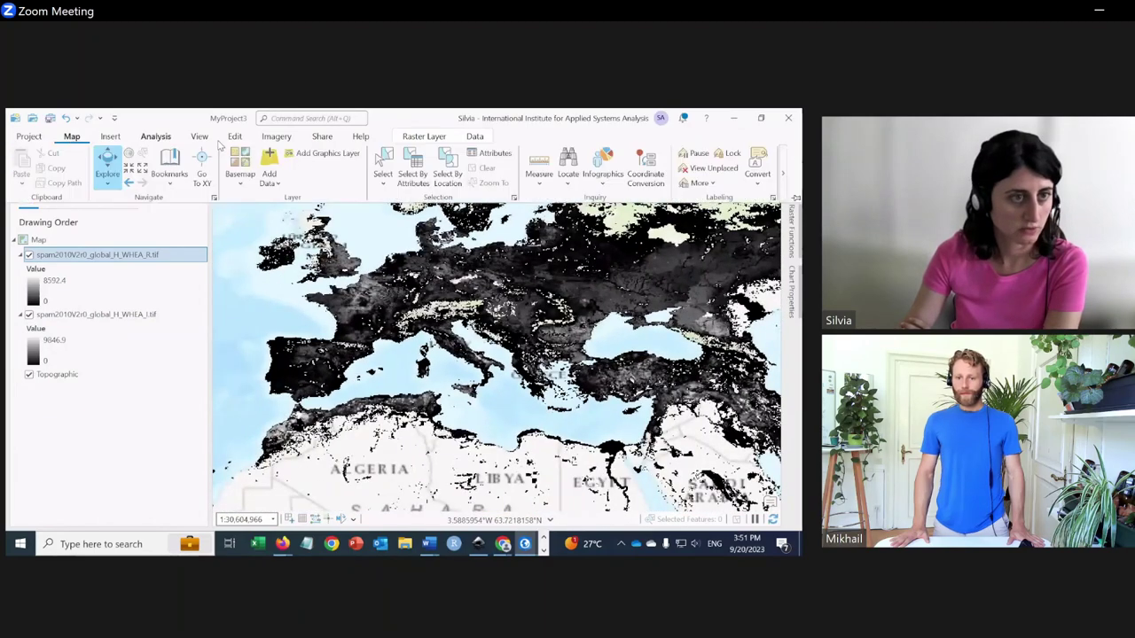
left_click(278, 185)
left_click(282, 204)
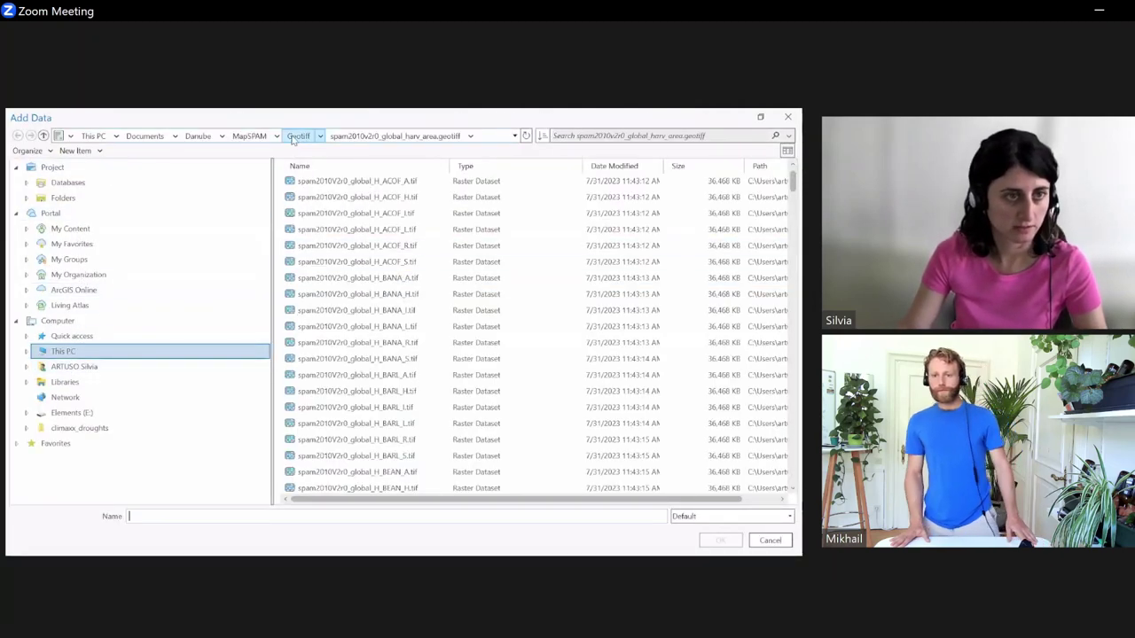
left_click(251, 136)
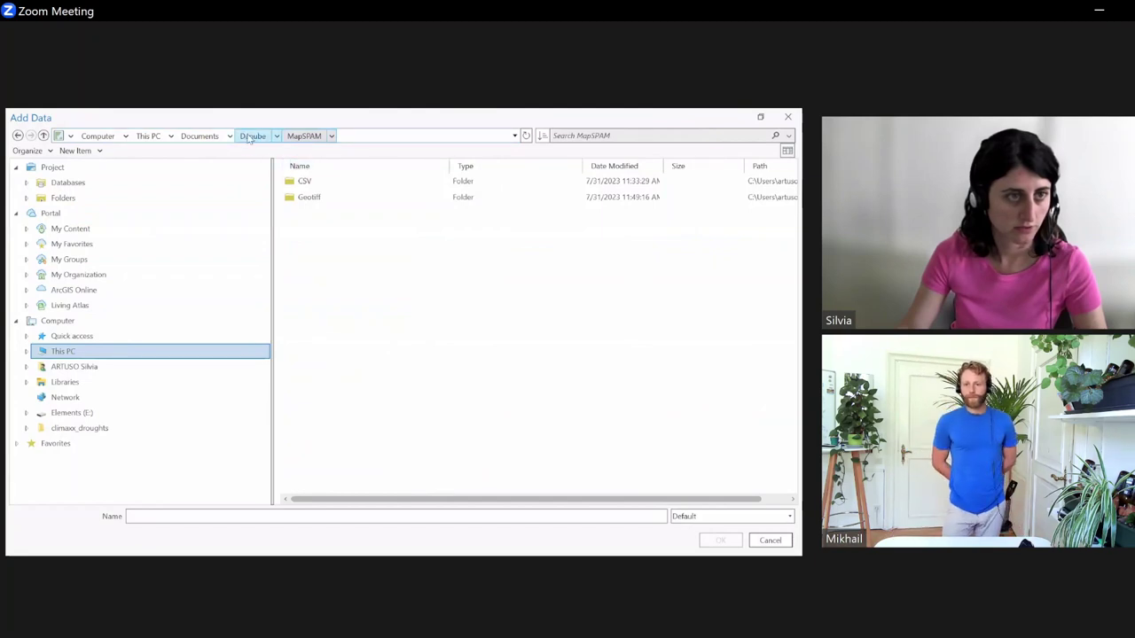
left_click(253, 135)
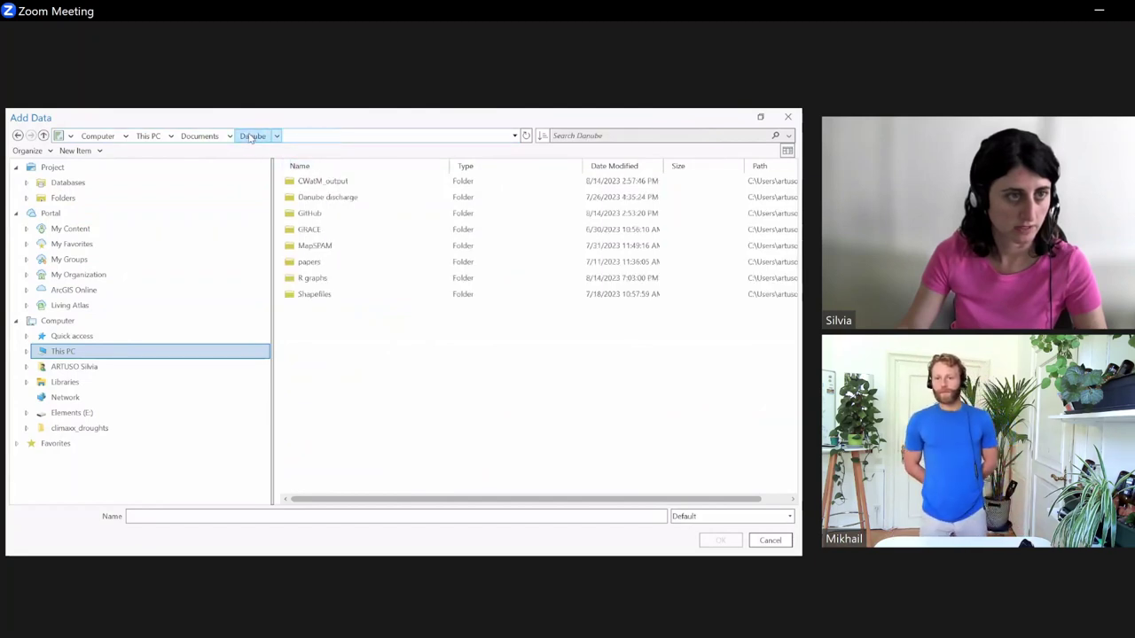
left_click(335, 195)
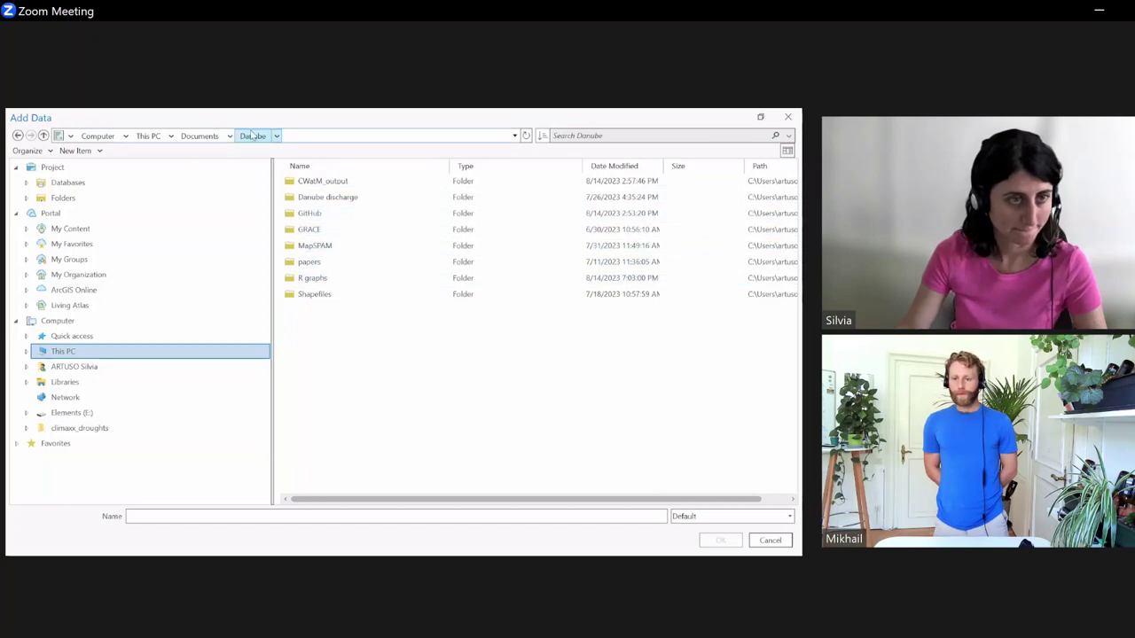
left_click(199, 136)
double_click(312, 182)
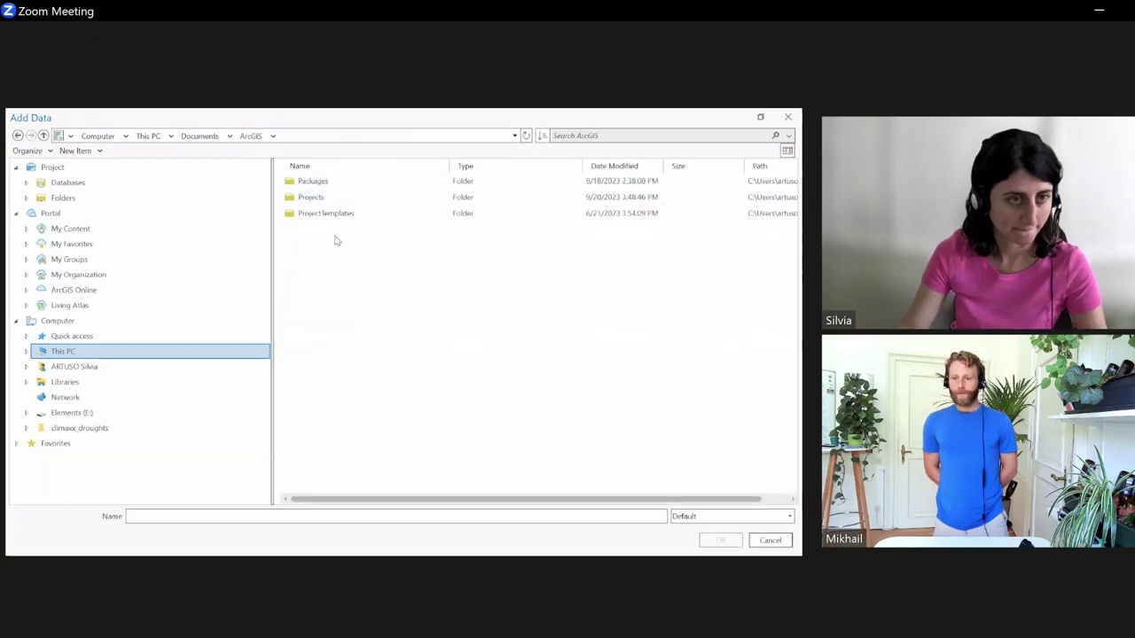
double_click(322, 197)
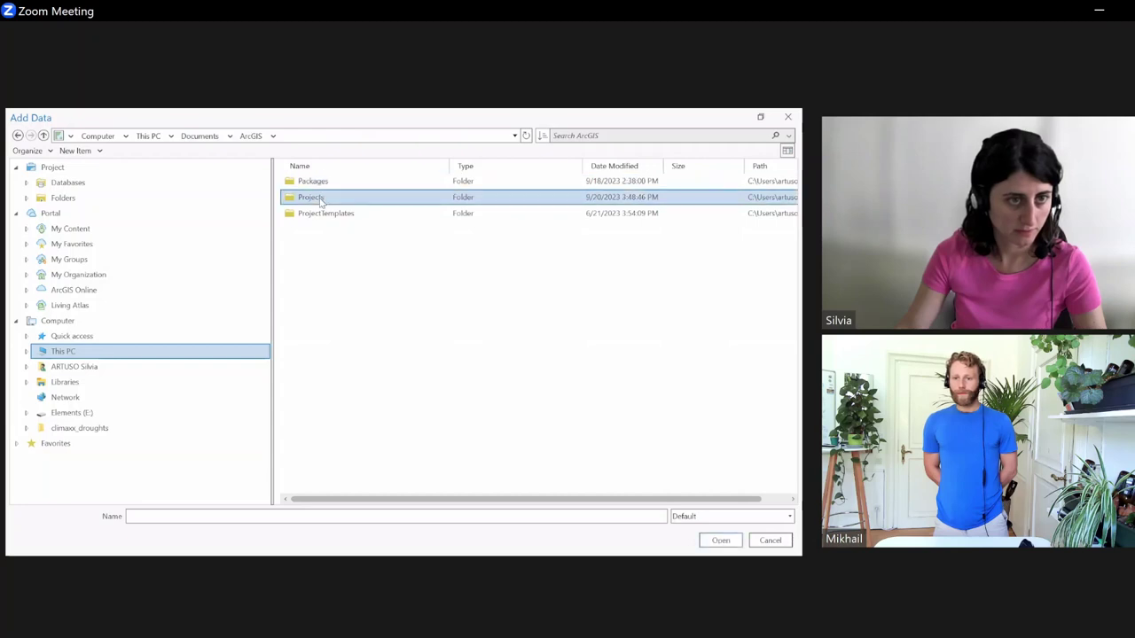
double_click(322, 229)
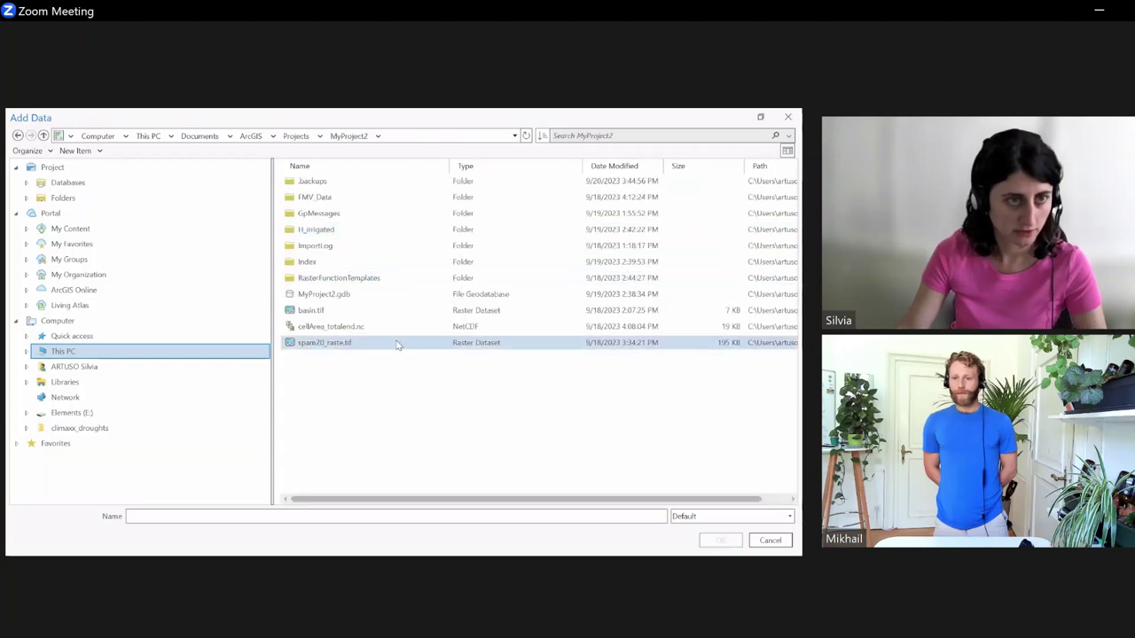
Add basin.tif to the map and calculate its statistics.
left_click(327, 311)
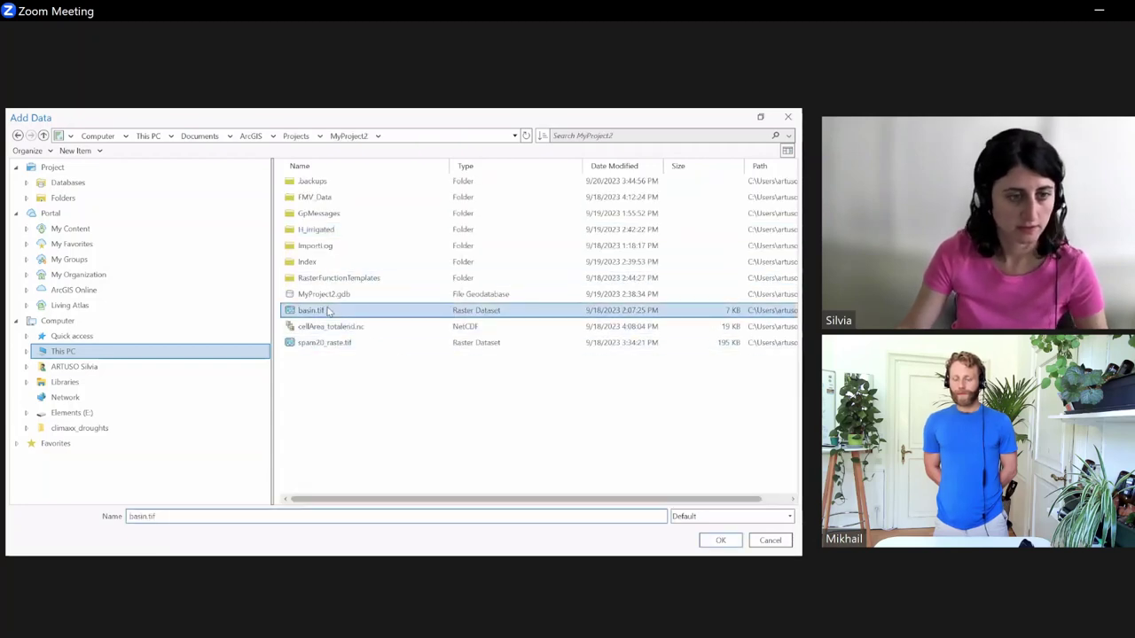
left_click(372, 329, "ctrl")
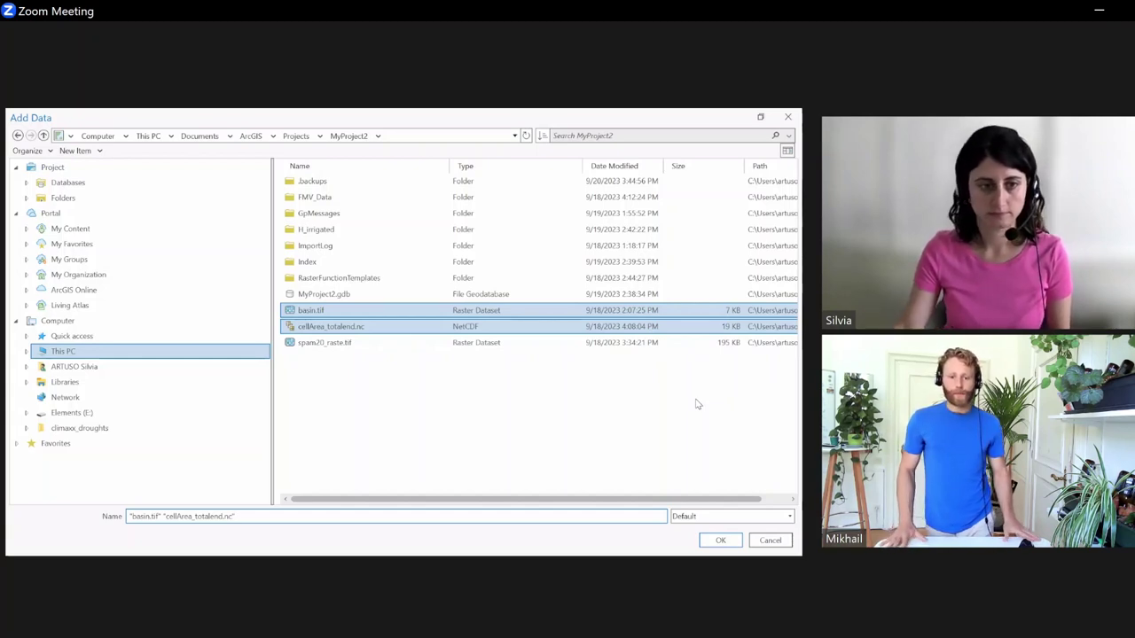
left_click(390, 328)
left_click(392, 314)
left_click(729, 543)
left_click(483, 374)
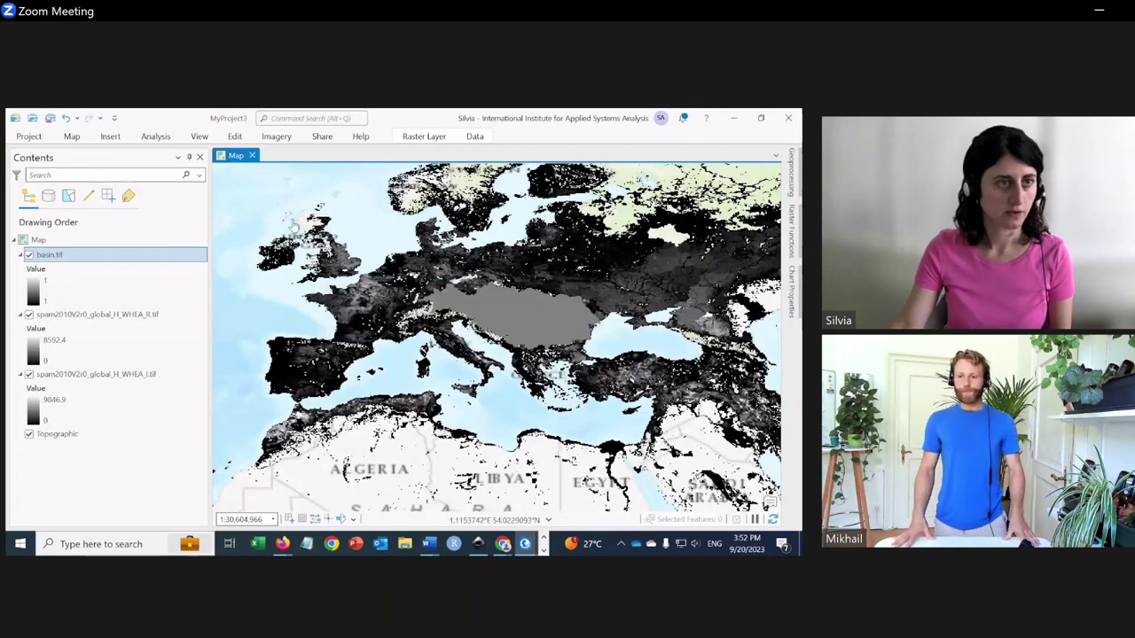
Try adding cellArea_totalend.nc and dismiss the unsupported data type error.
left_click(72, 136)
left_click(269, 168)
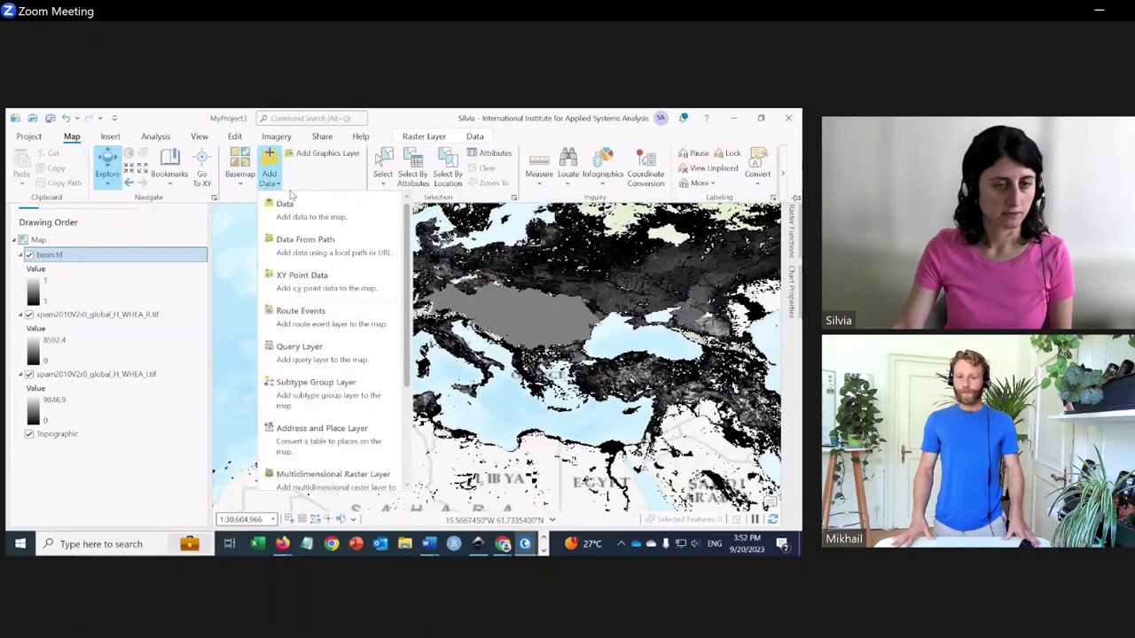
left_click(315, 209)
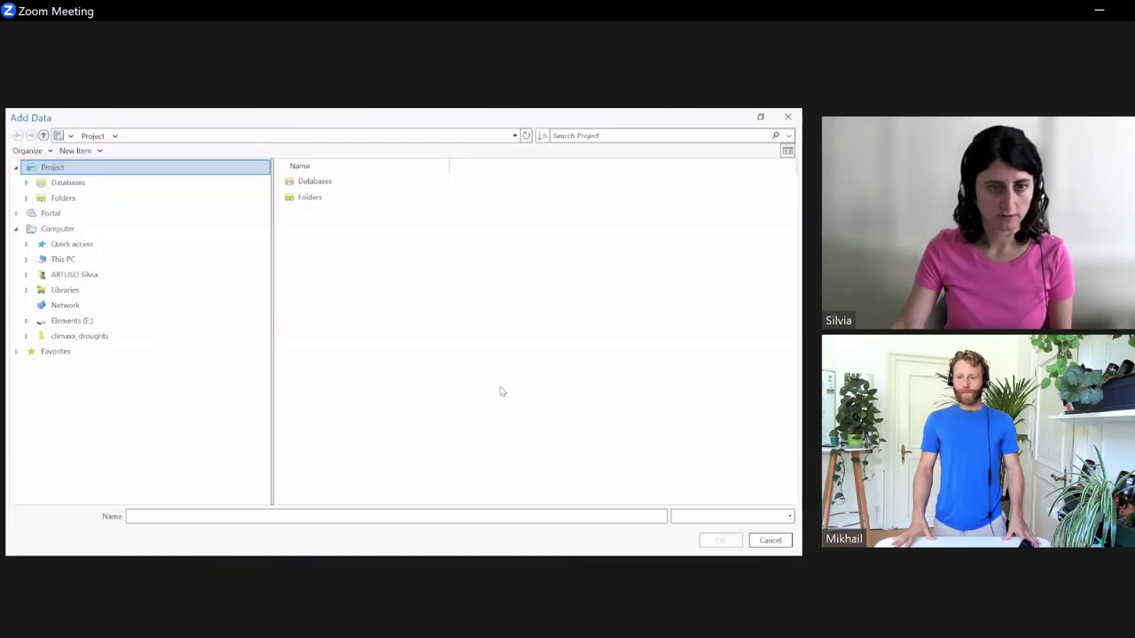
left_click(328, 326)
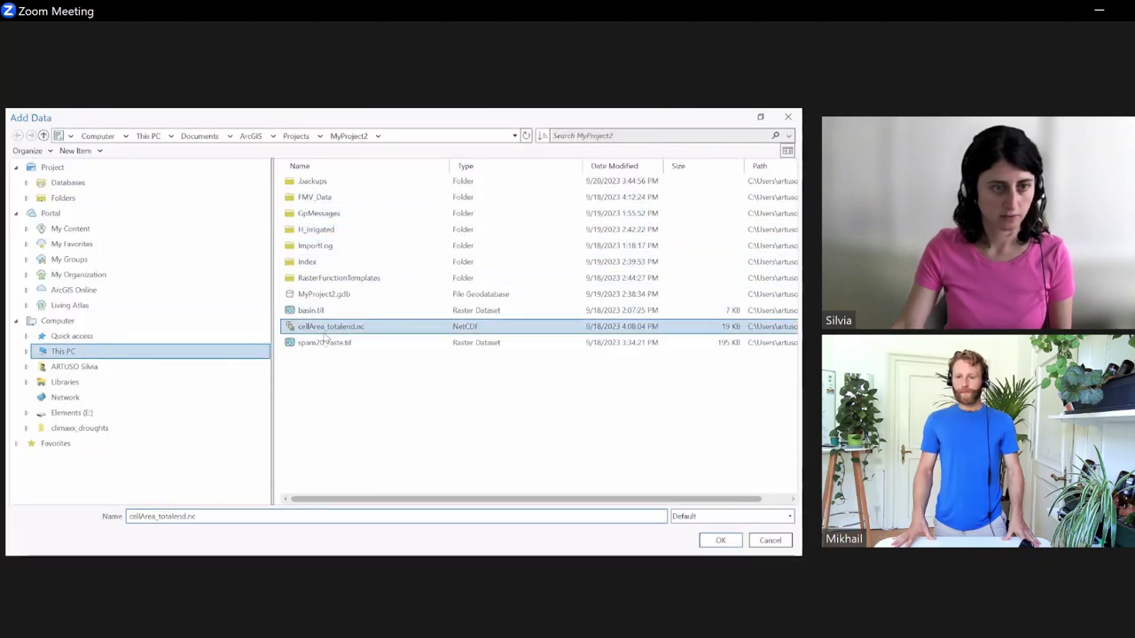
left_click(720, 540)
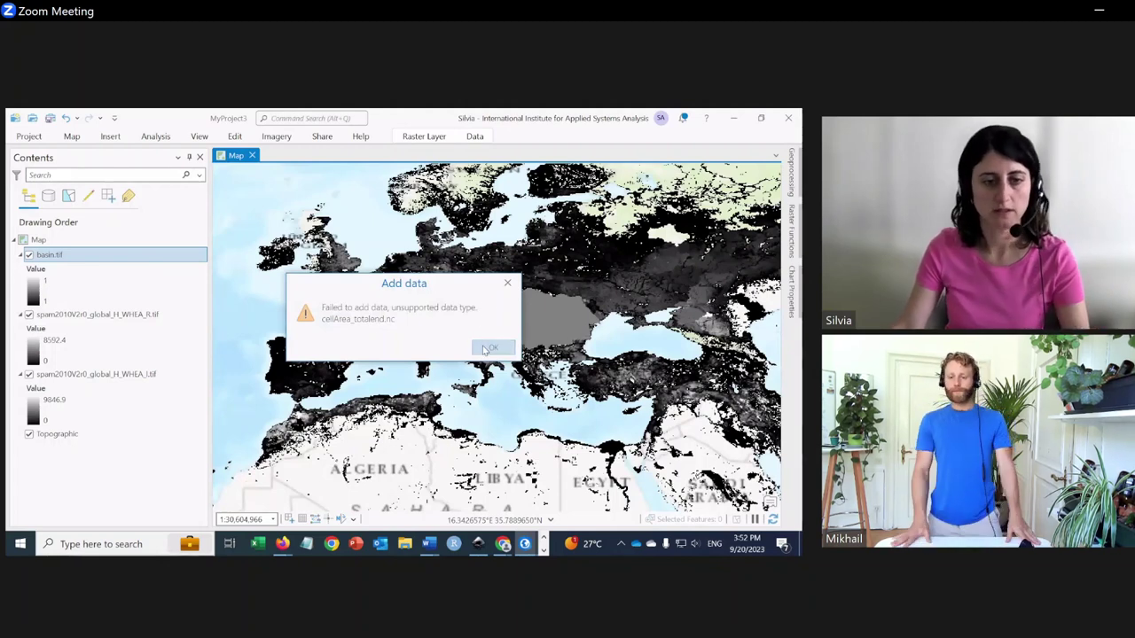
left_click(487, 349)
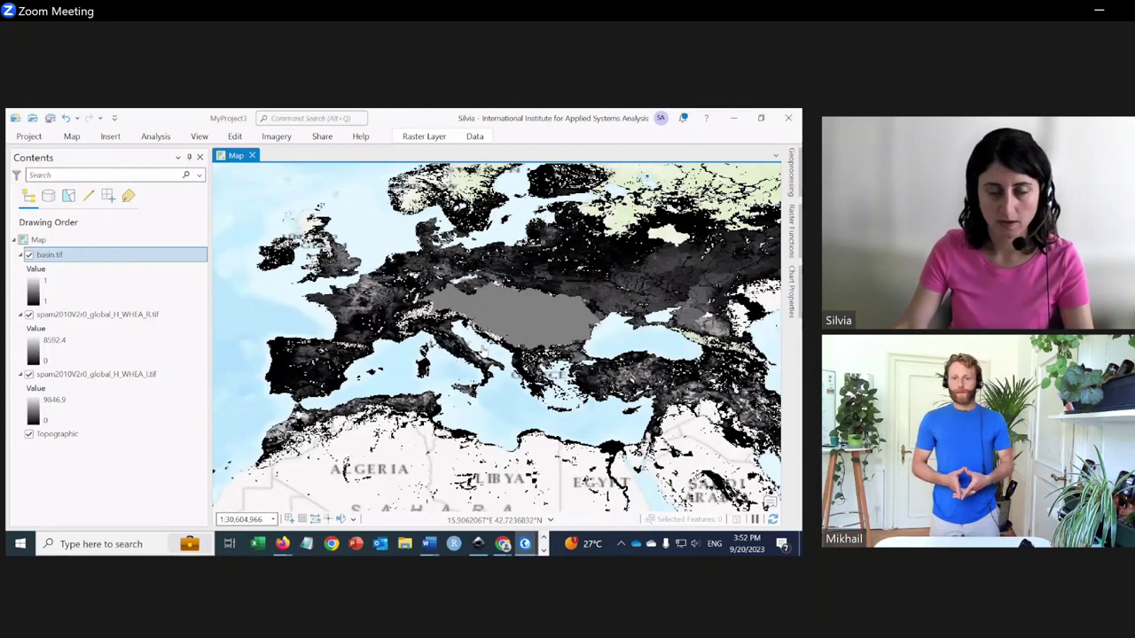
Open the Make NetCDF Raster Layer tool from Command Search and browse for its input netCDF file.
left_click(310, 118)
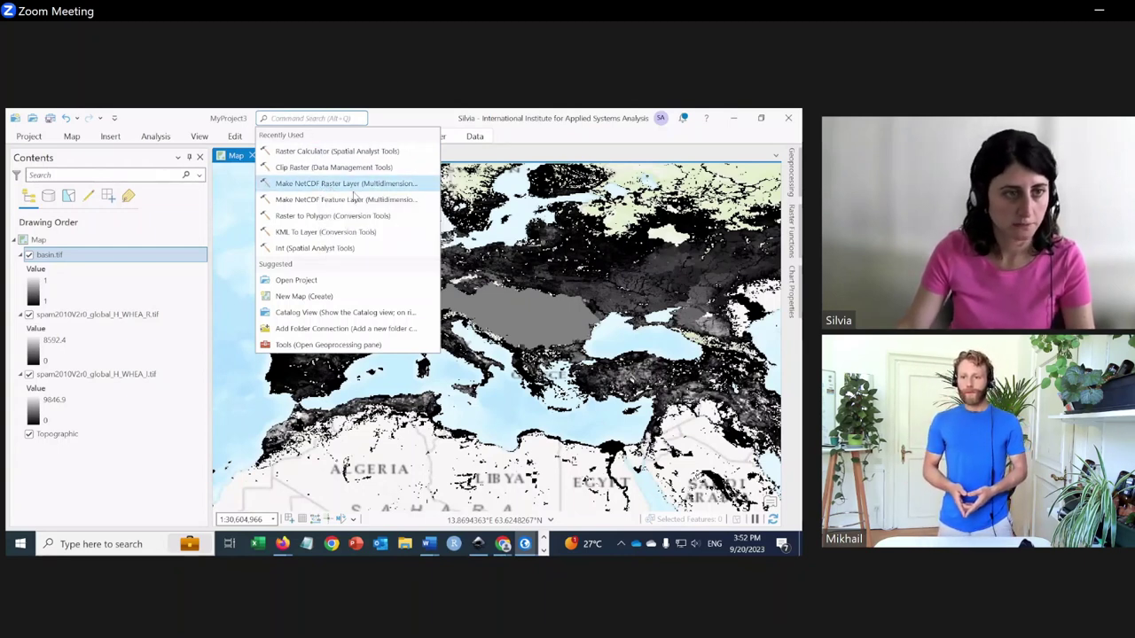
left_click(348, 184)
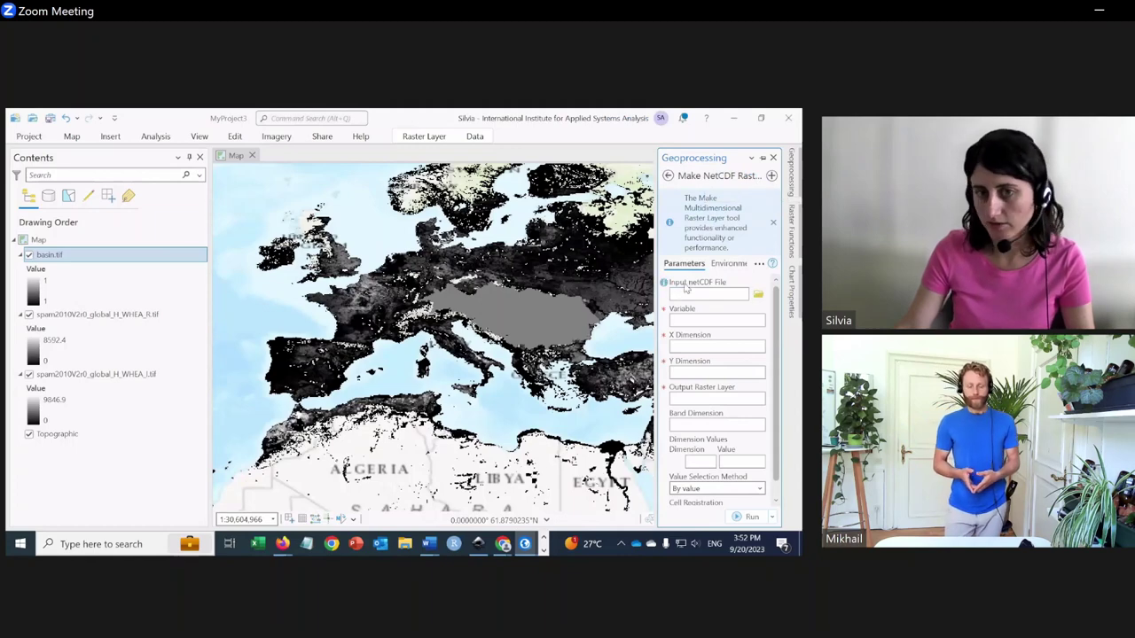
left_click_drag(658, 306, 535, 309)
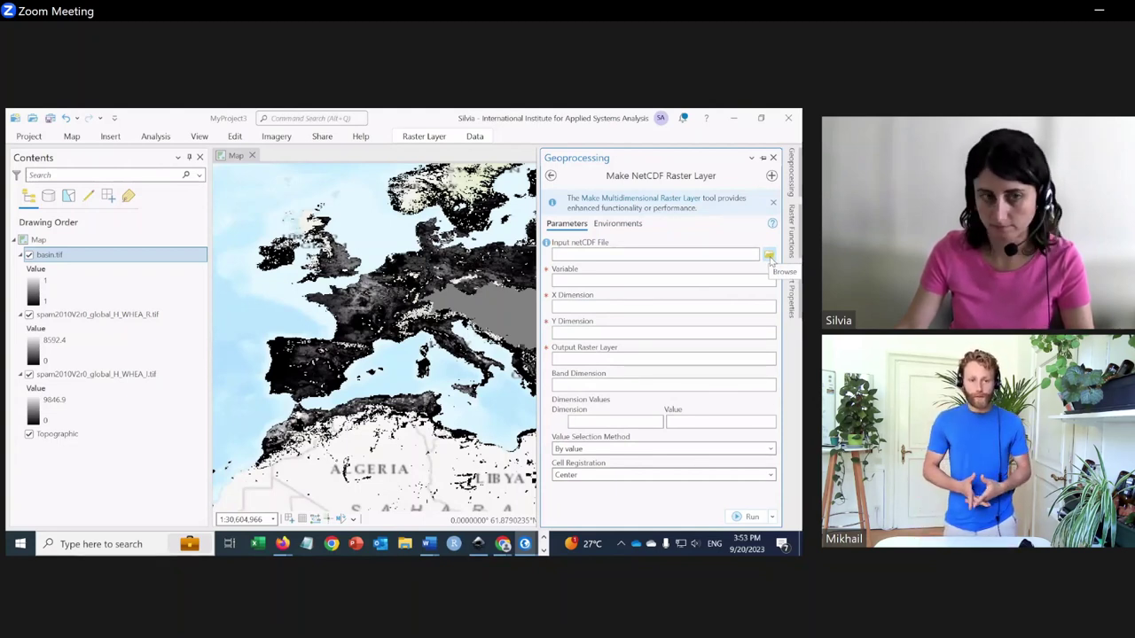
left_click(321, 118)
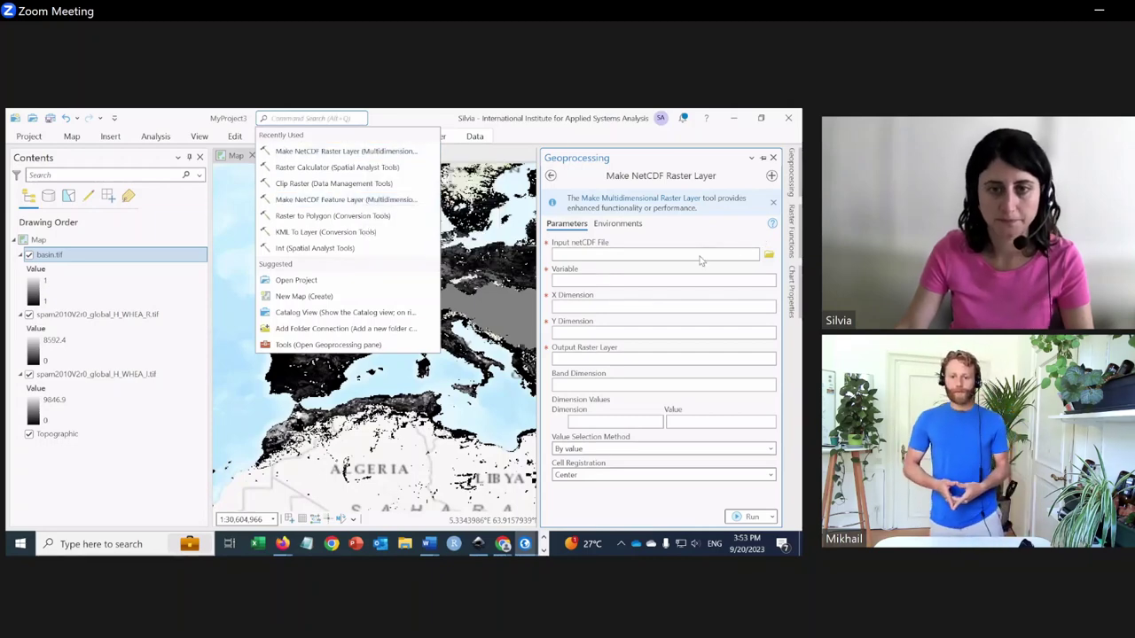
key("Escape")
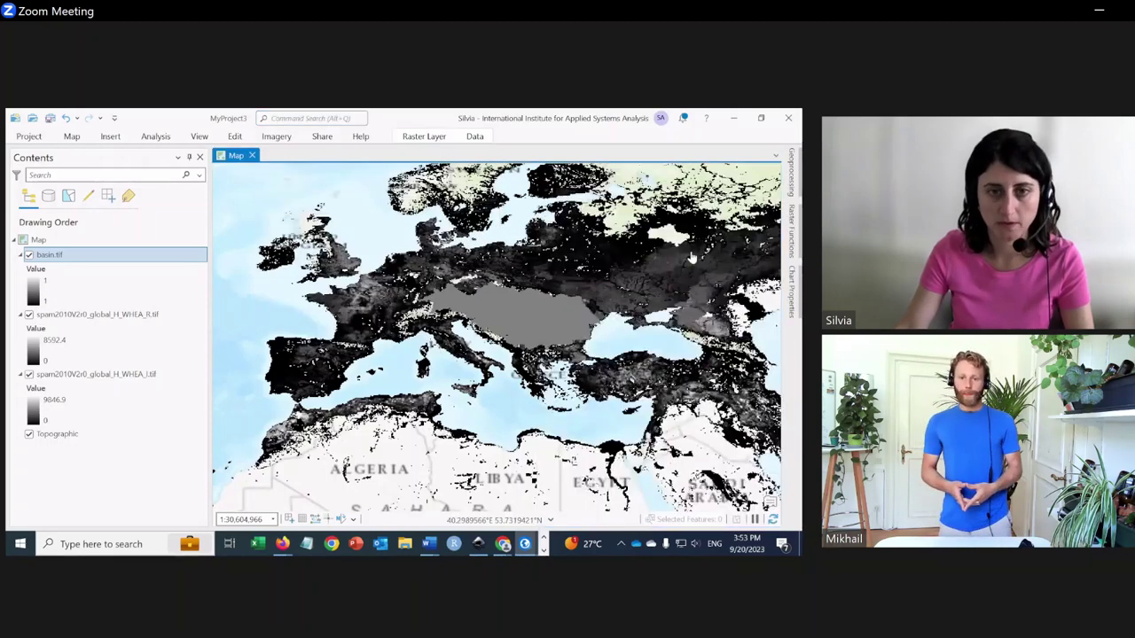
left_click(793, 233)
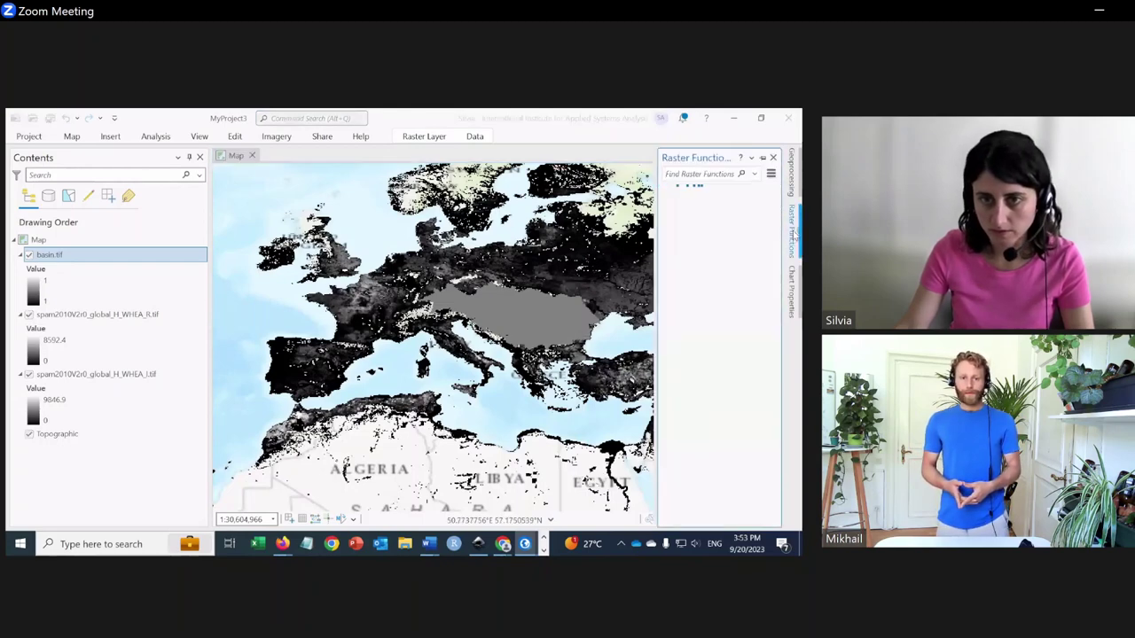
left_click(774, 158)
left_click(793, 182)
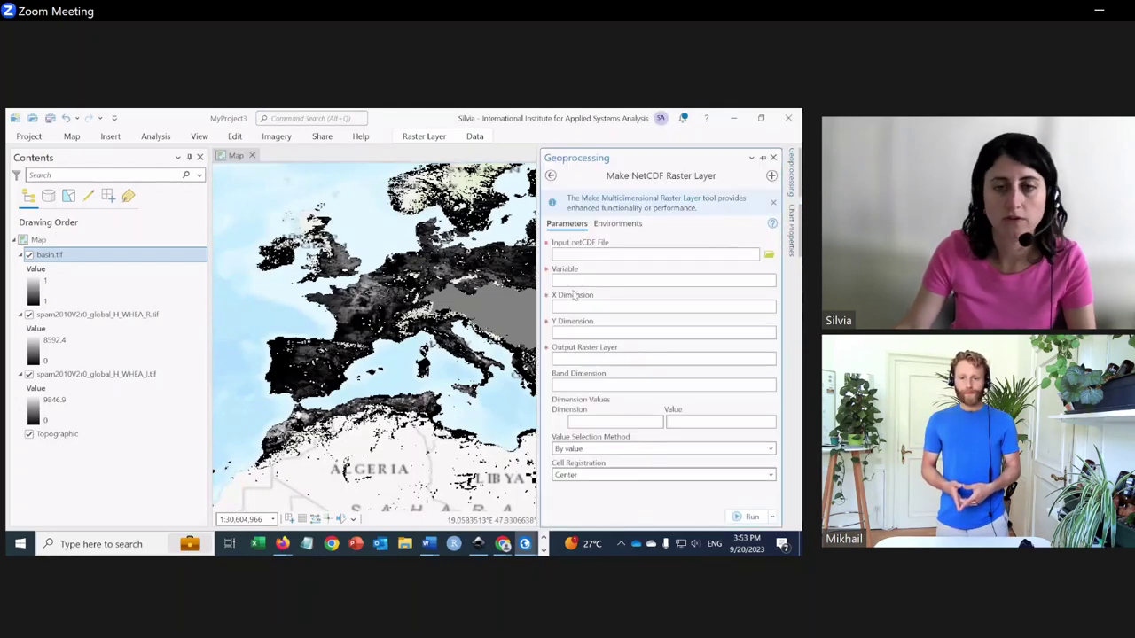
left_click(769, 254)
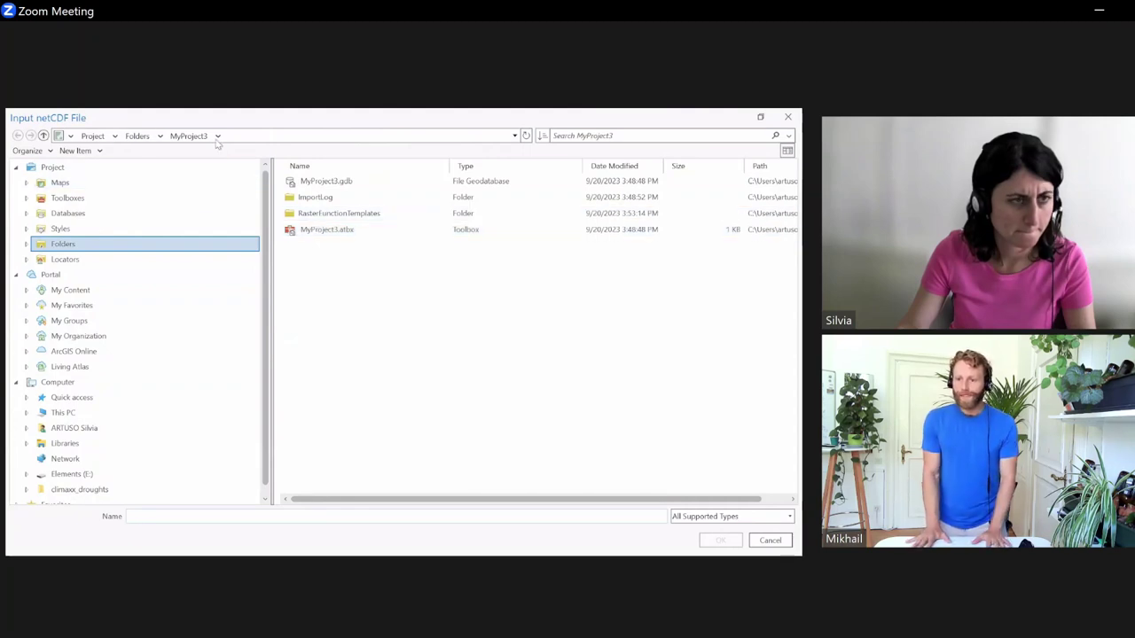
Choose cellArea_totalend.nc from Documents/ArcGIS/Projects/MyProject2 as the tool's input netCDF file.
left_click(160, 136)
left_click(138, 137)
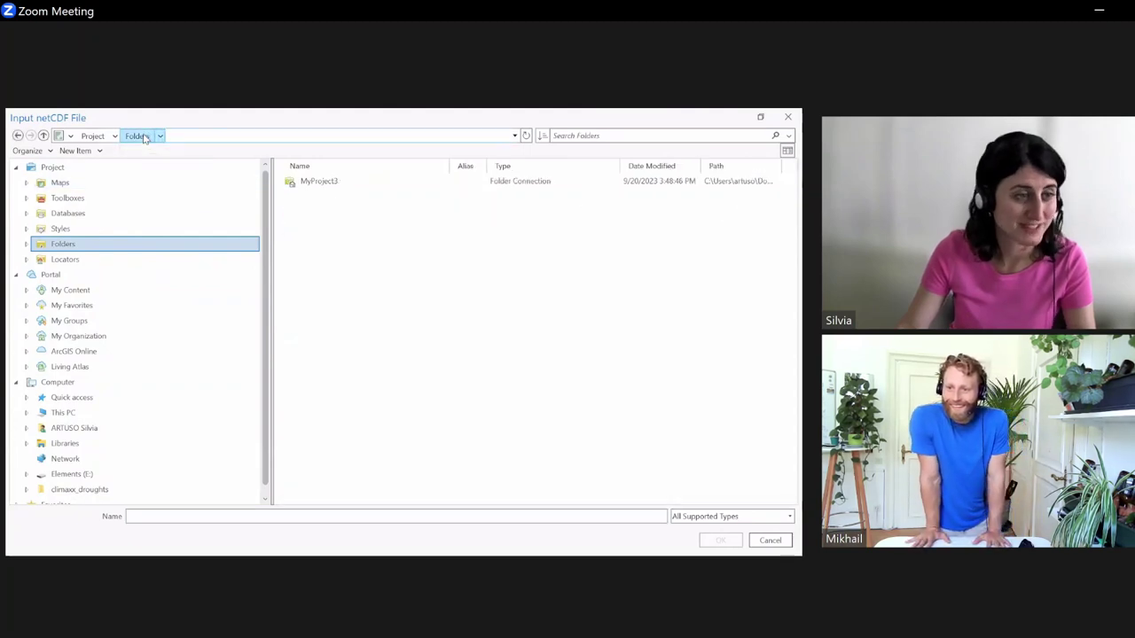
left_click(95, 136)
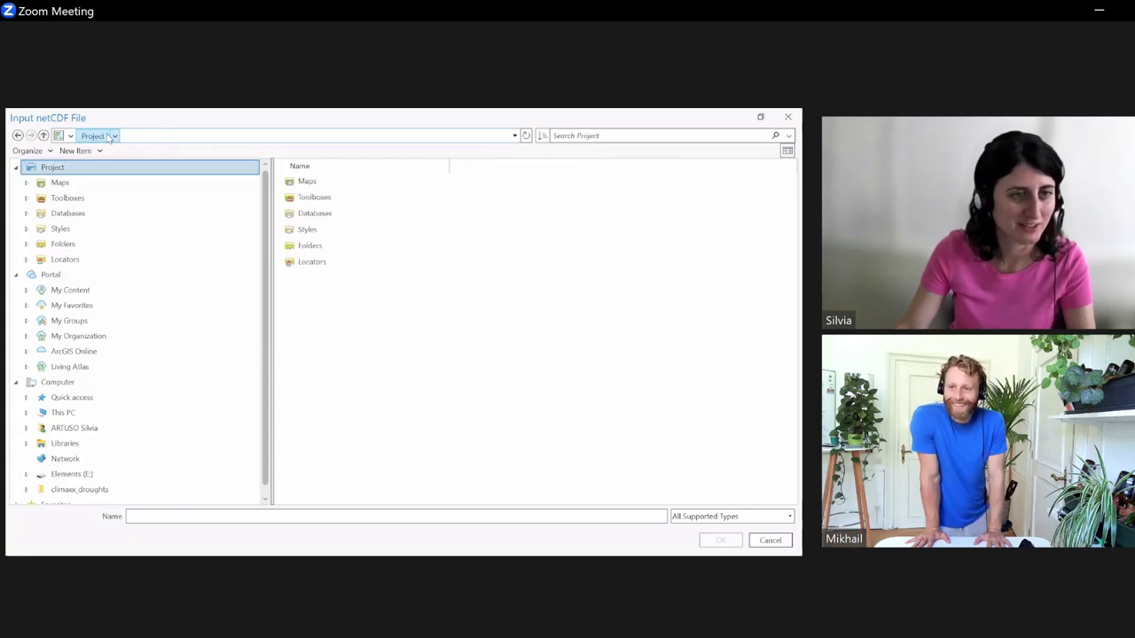
left_click(80, 412)
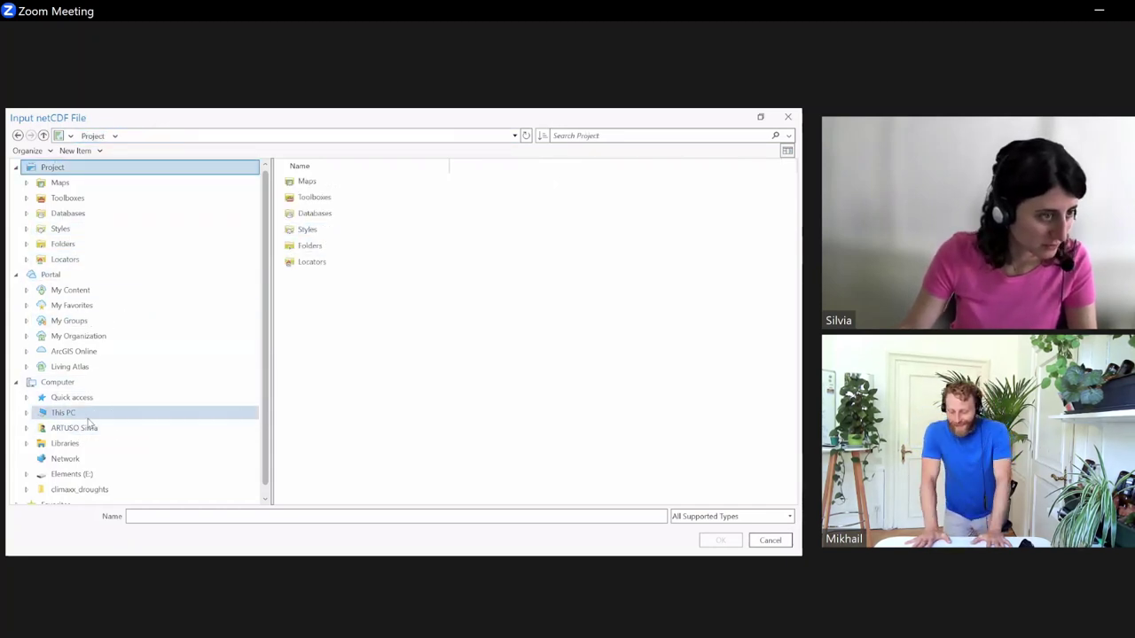
double_click(337, 213)
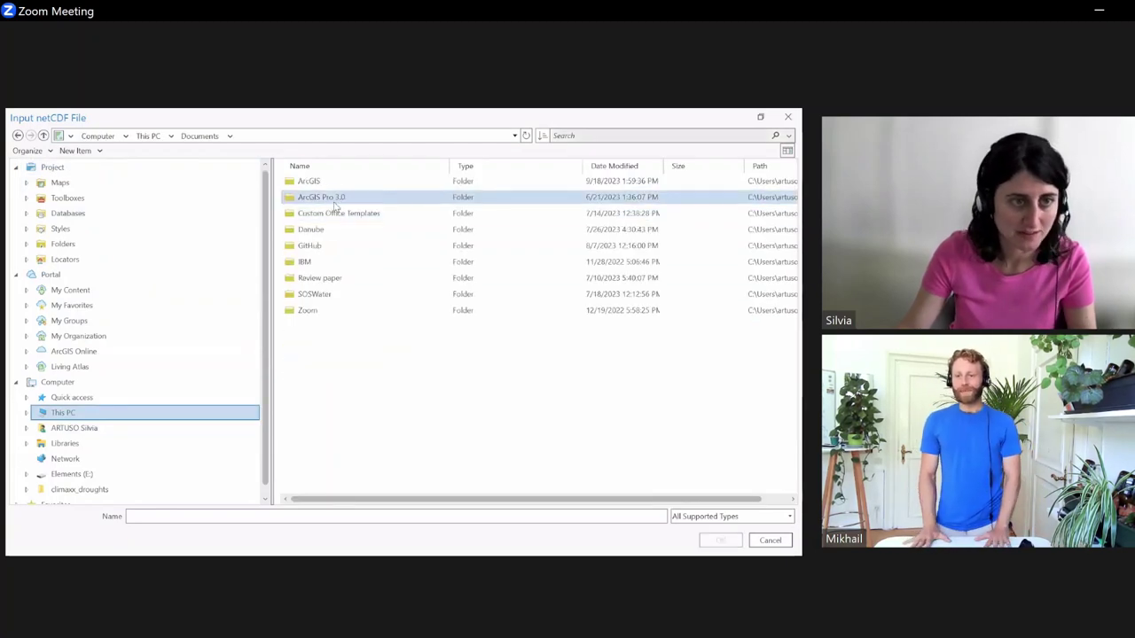
double_click(336, 183)
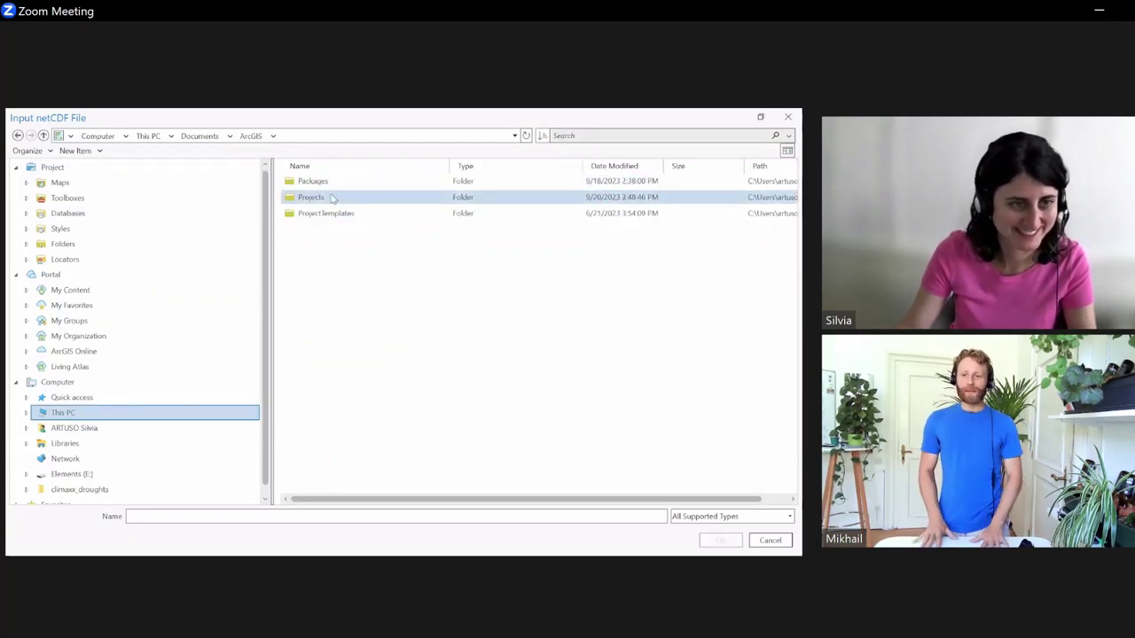
double_click(331, 197)
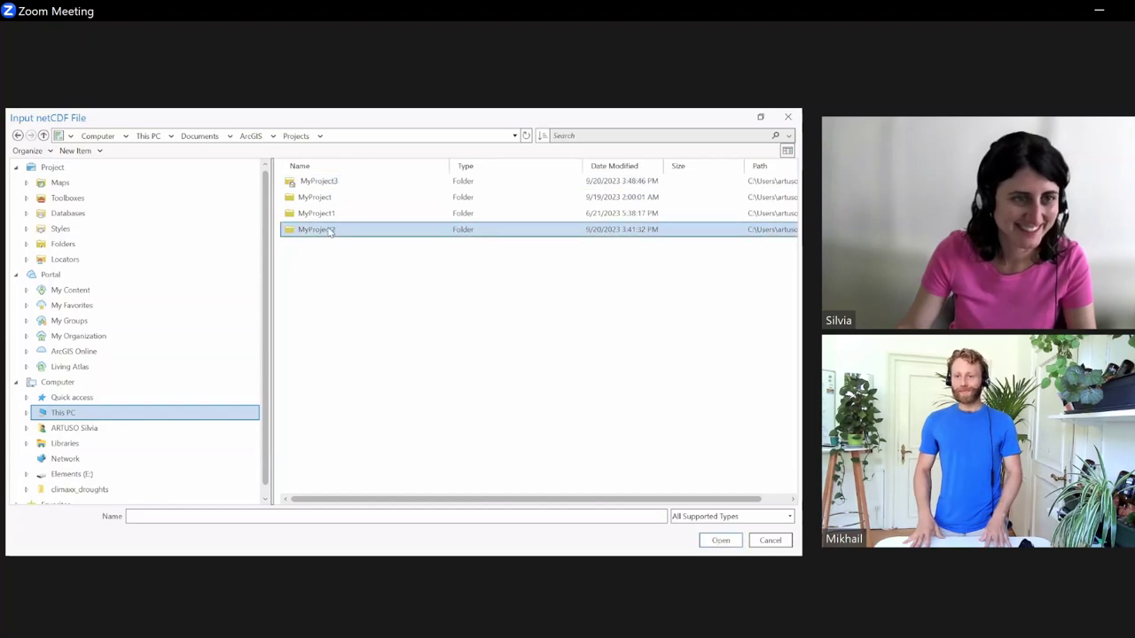
double_click(332, 229)
left_click(355, 344)
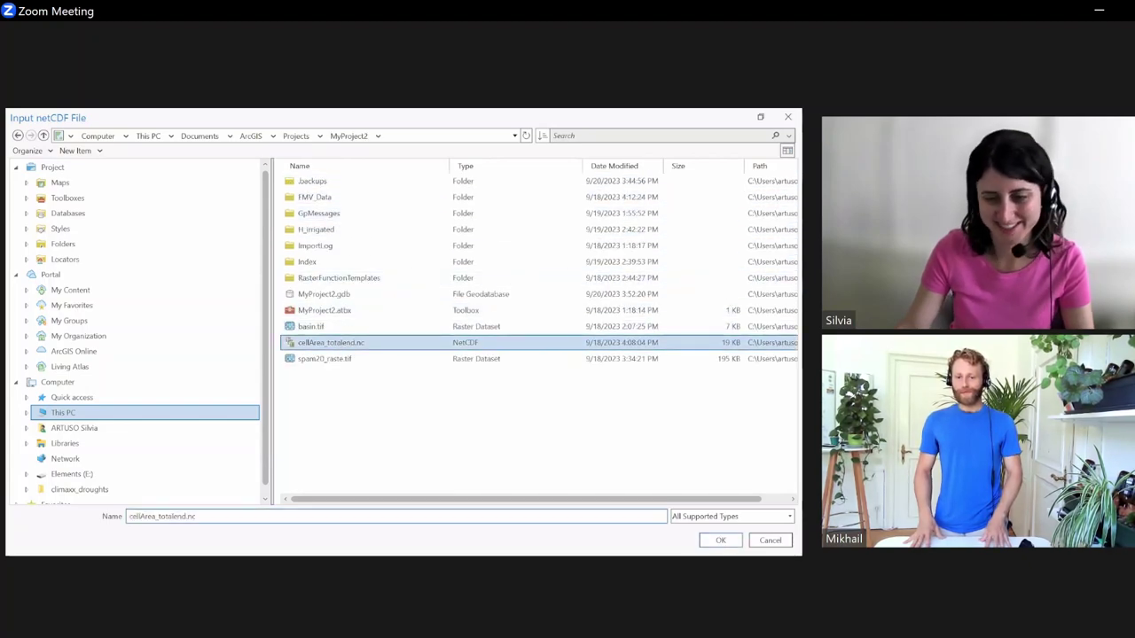
left_click(720, 540)
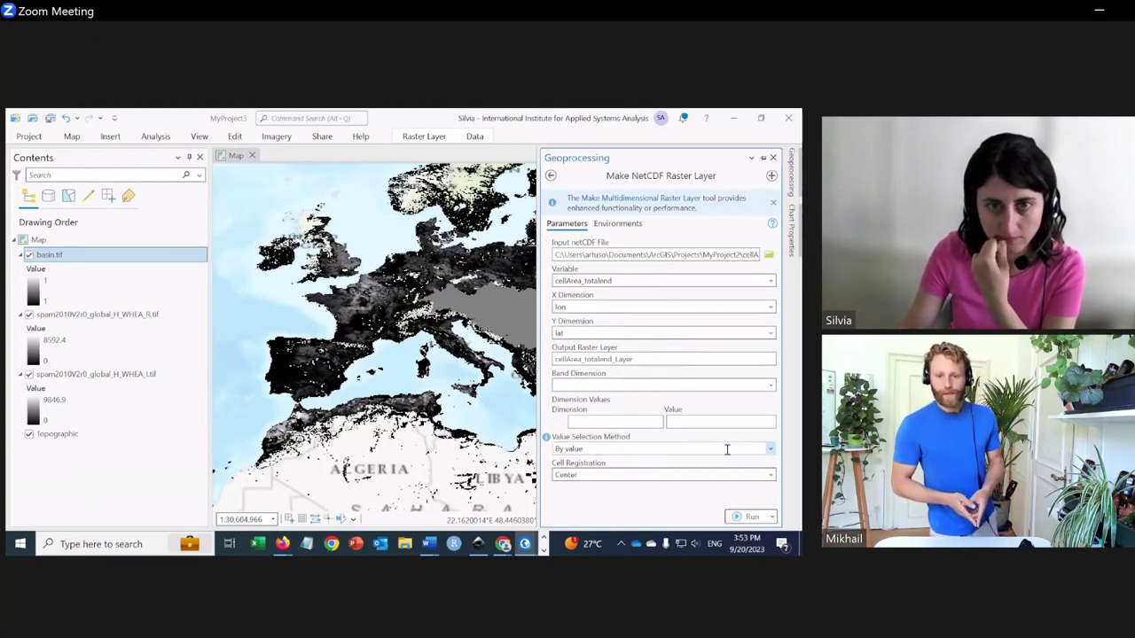
Run Make NetCDF Raster Layer to create cellArea_totalend_Layer and zoom the map onto the basin.
left_click(617, 225)
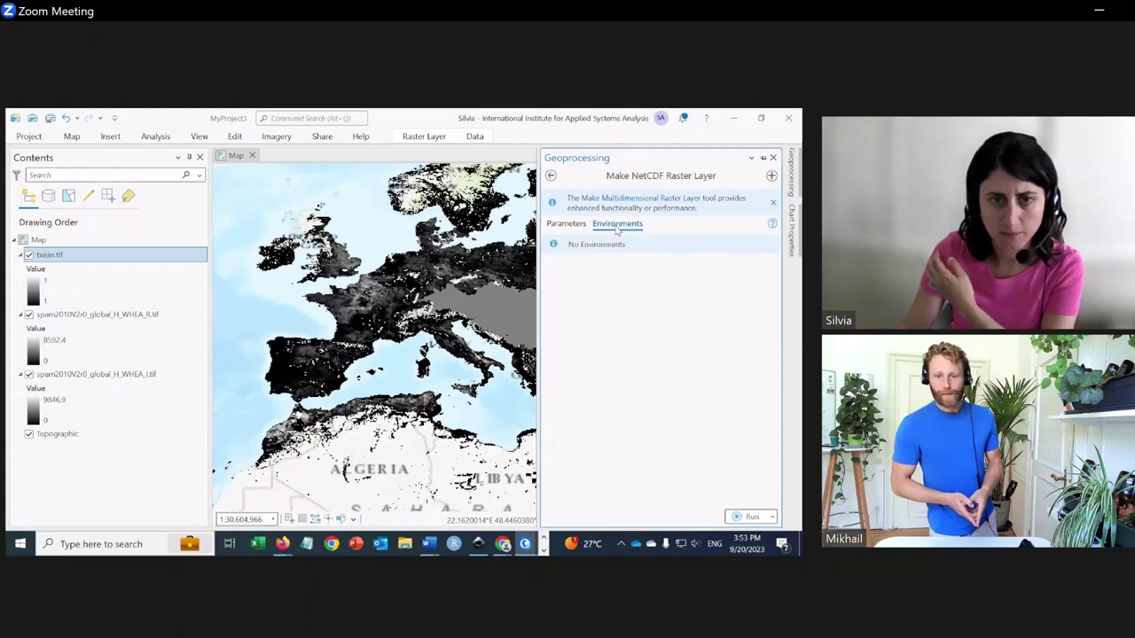
left_click(570, 225)
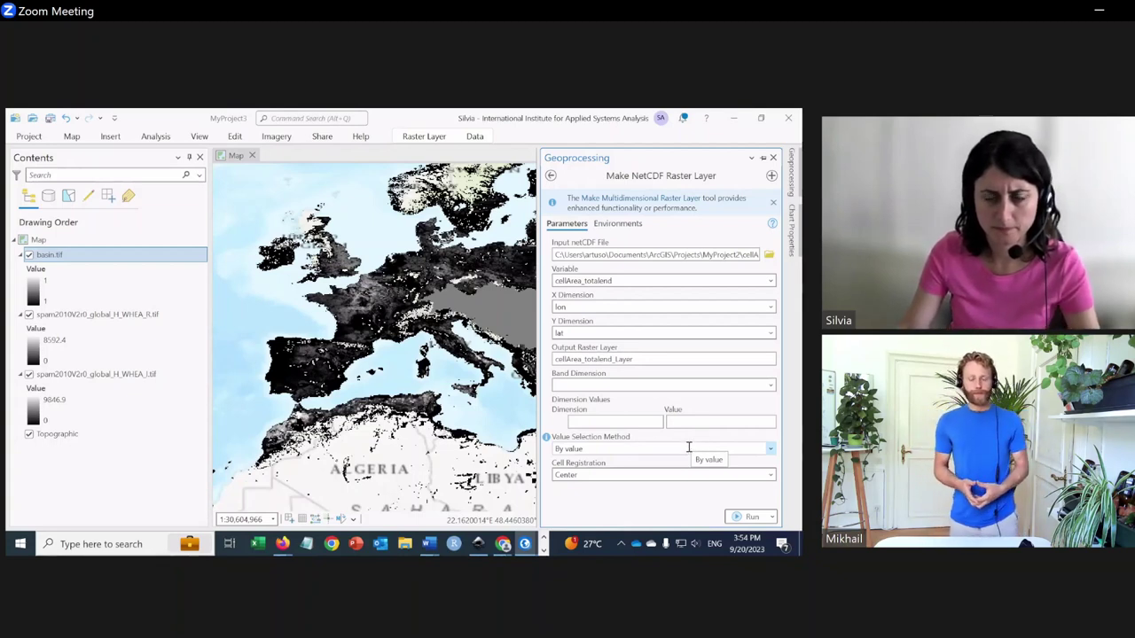
left_click(753, 518)
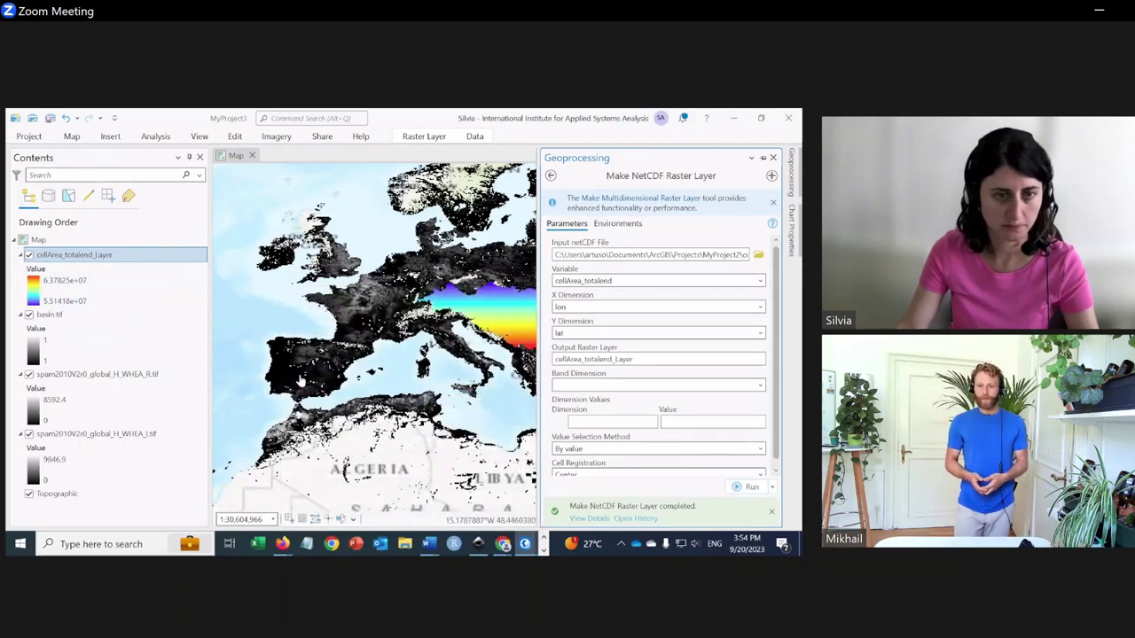
left_click_drag(456, 315, 332, 342)
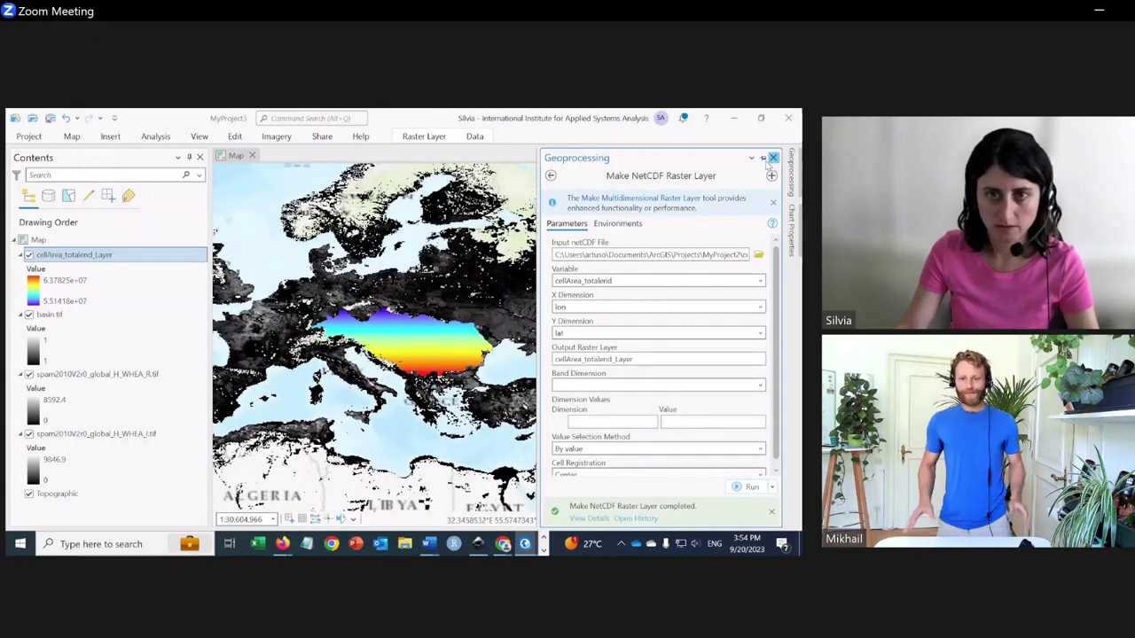
left_click(773, 157)
scroll(400, 232, "up", 2)
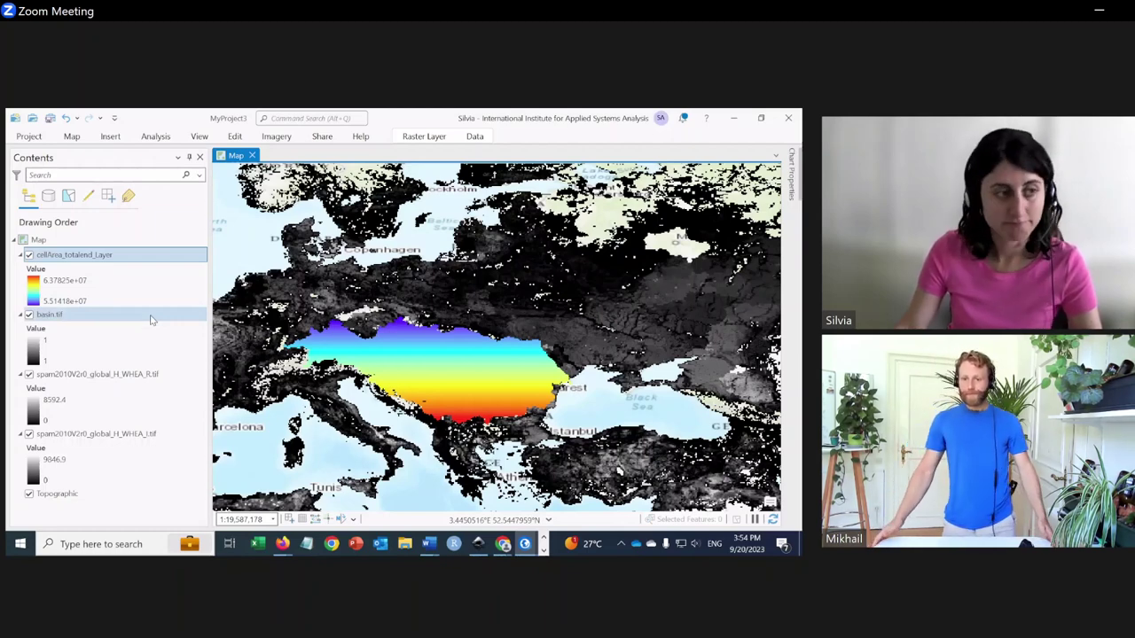
Hide the cellArea_totalend_Layer and basin.tif layers in the Contents pane.
left_click(30, 256)
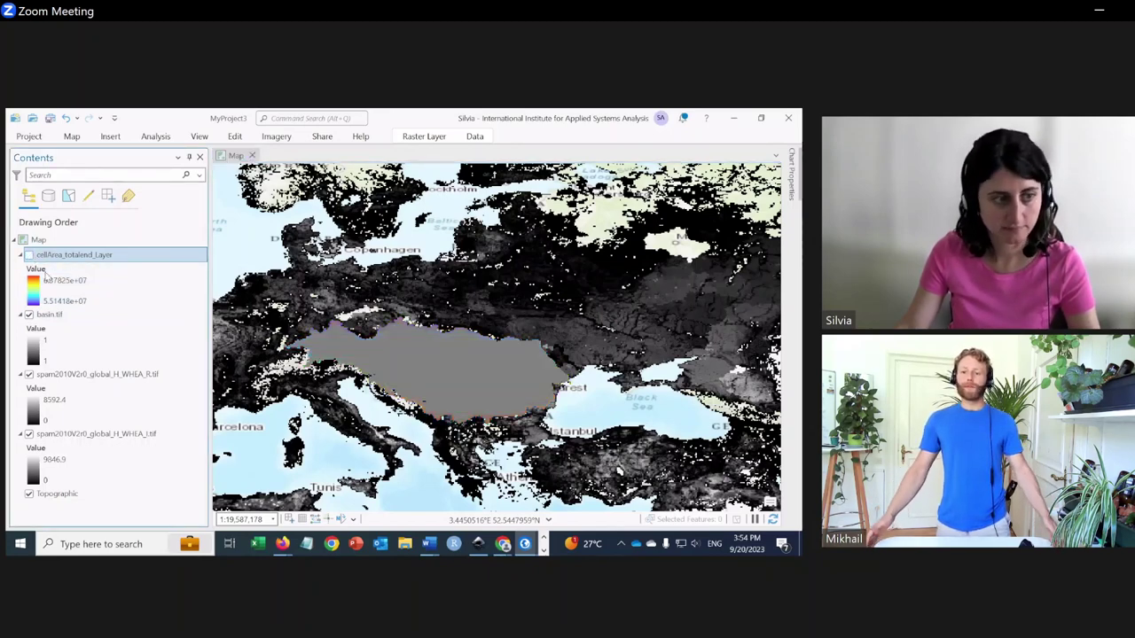
left_click(30, 315)
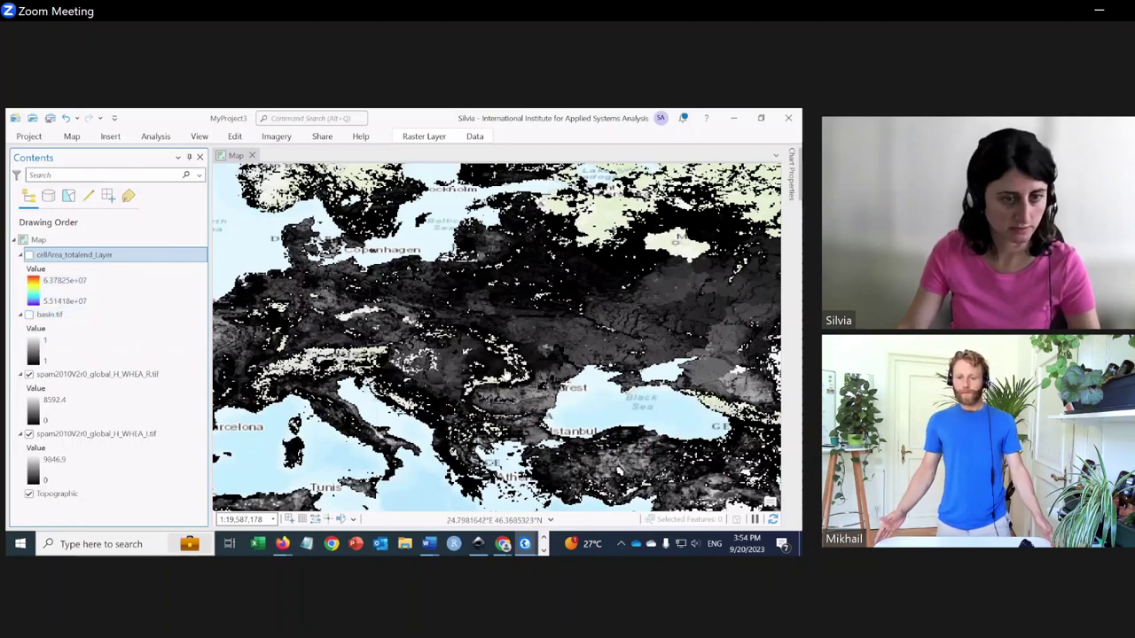
scroll(671, 482, "down", 3)
scroll(671, 481, "up", 3)
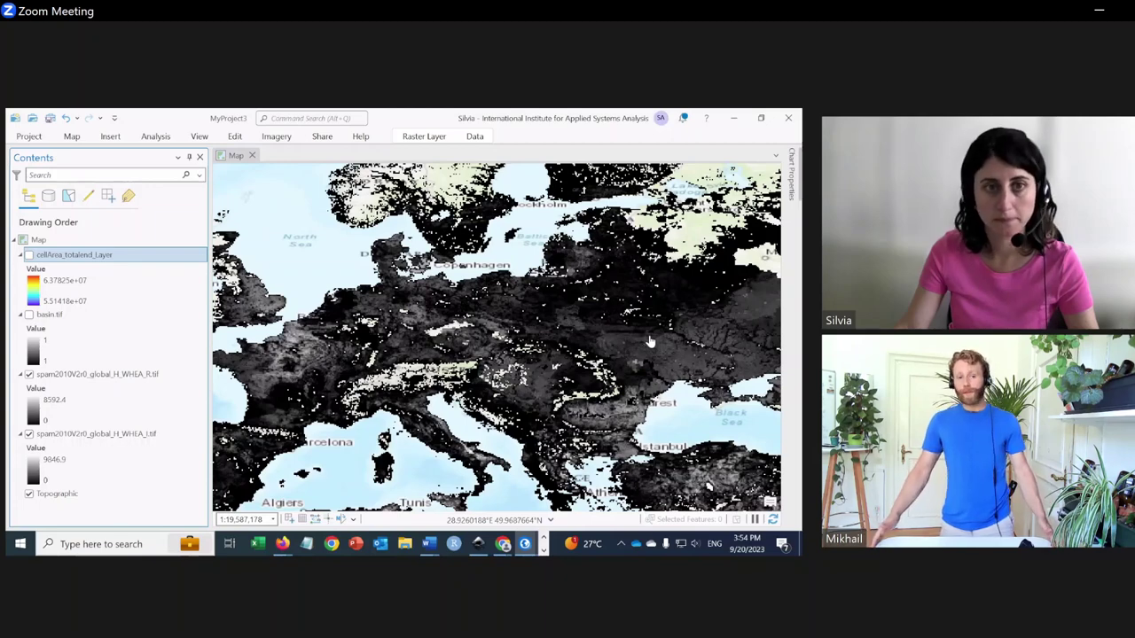
left_click(318, 117)
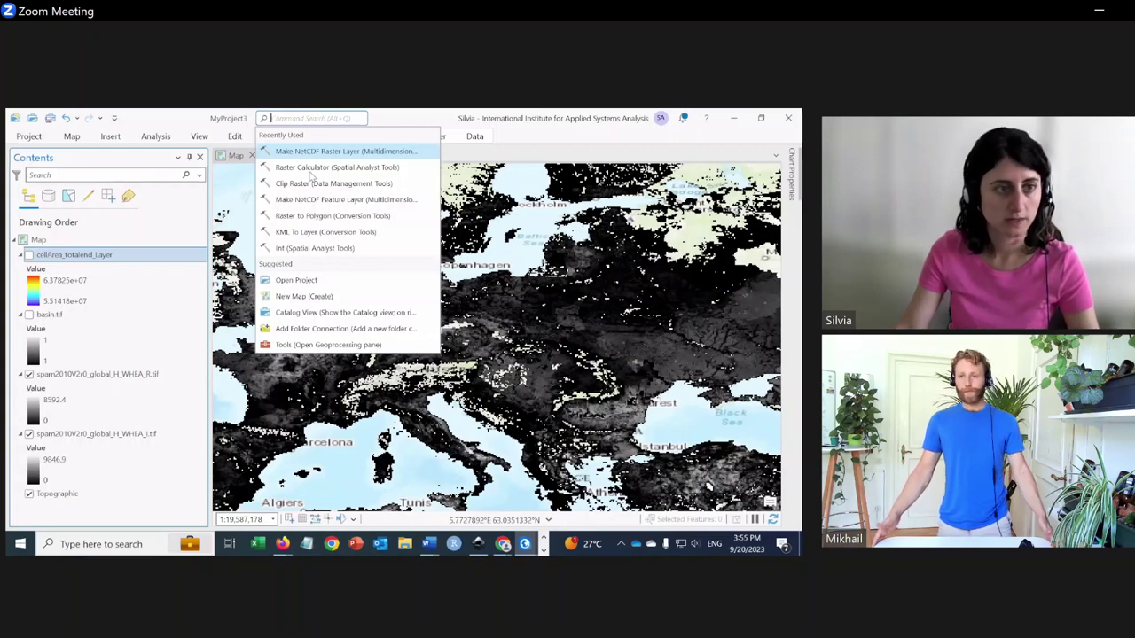
Set Clip Raster to clip spam2010V2r0_global_H_WHEA_I.tif to the basin.tif extent with NoData value 0.
key("Return")
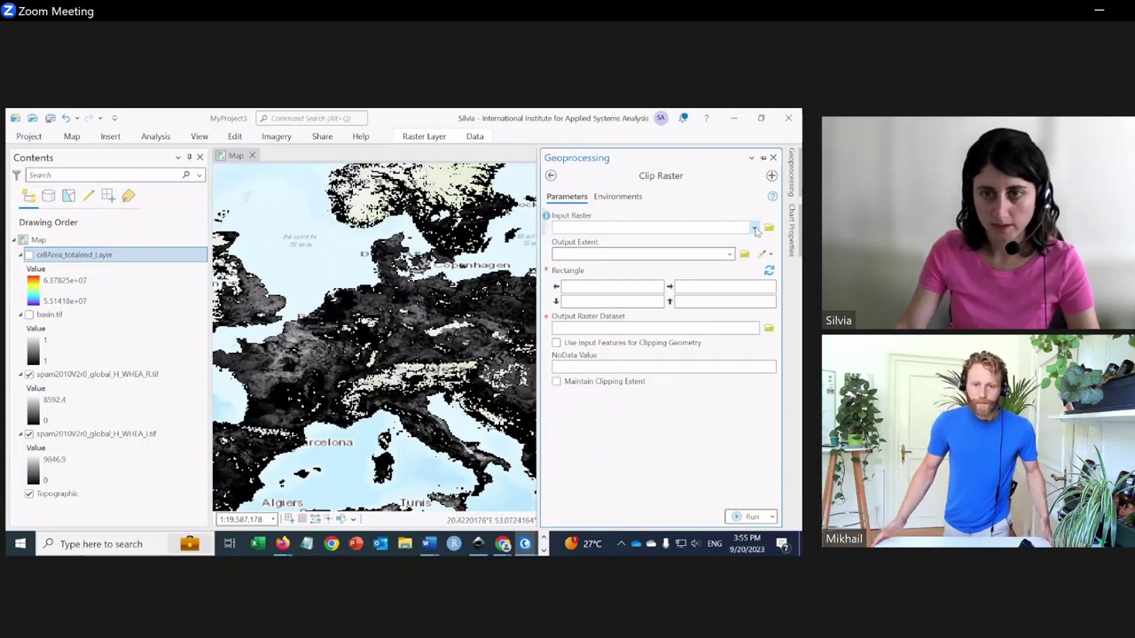
left_click(753, 227)
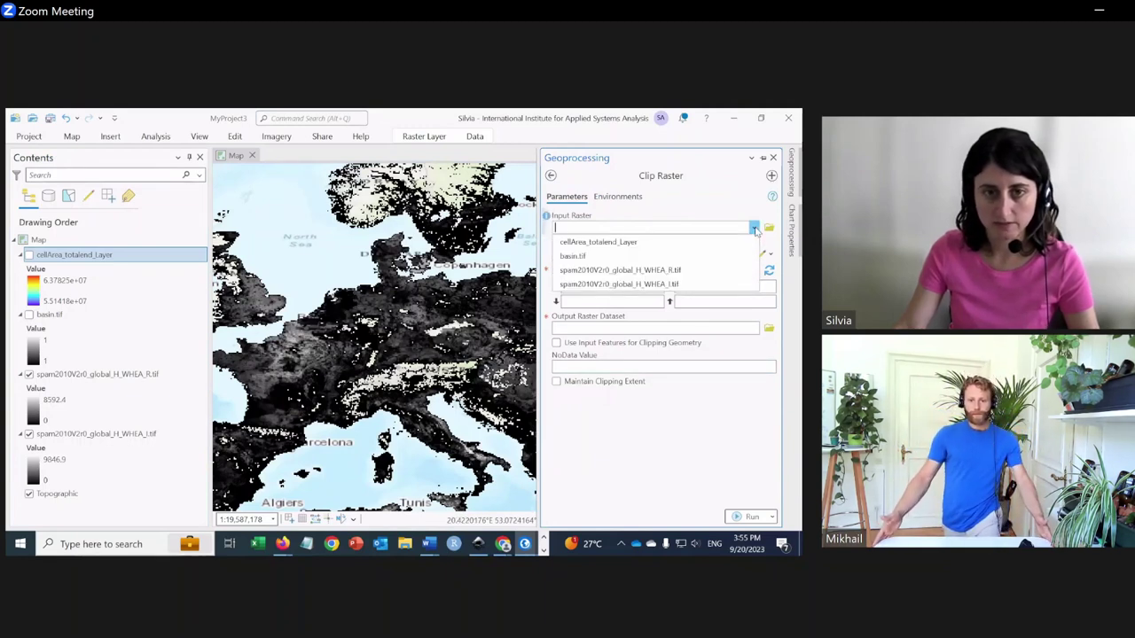
left_click(663, 285)
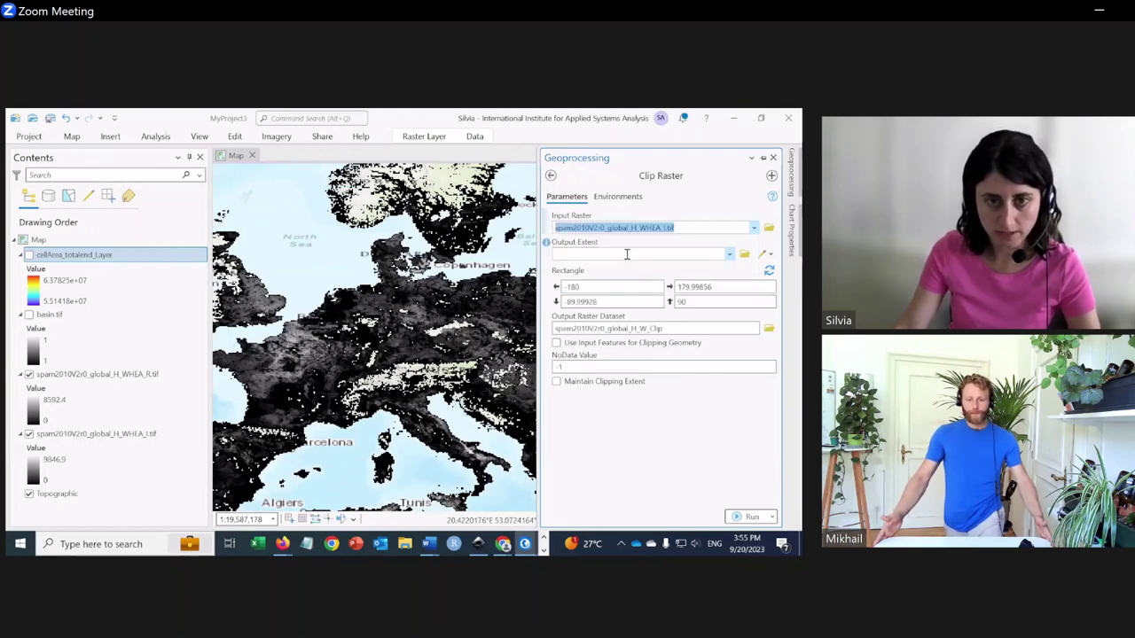
left_click(729, 255)
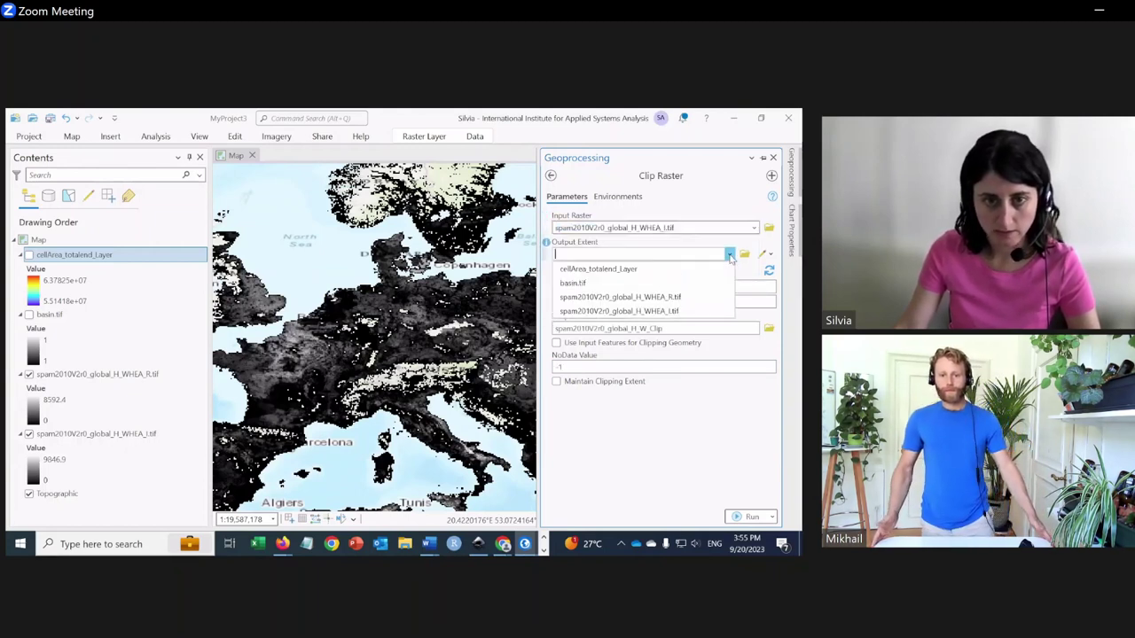
left_click(679, 283)
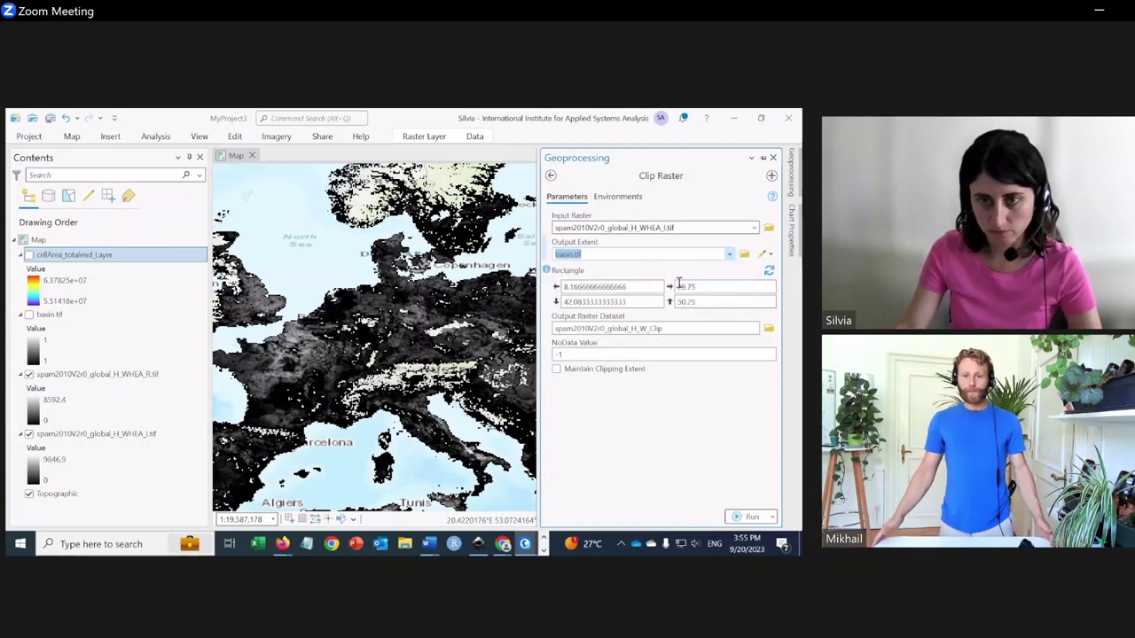
left_click(636, 256)
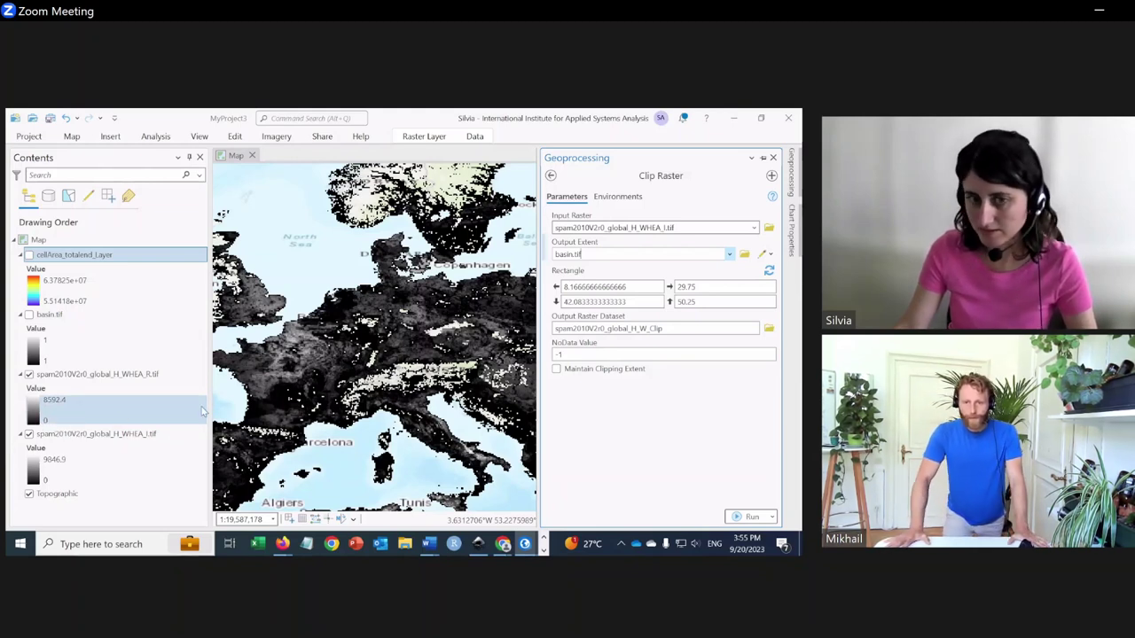
double_click(586, 355)
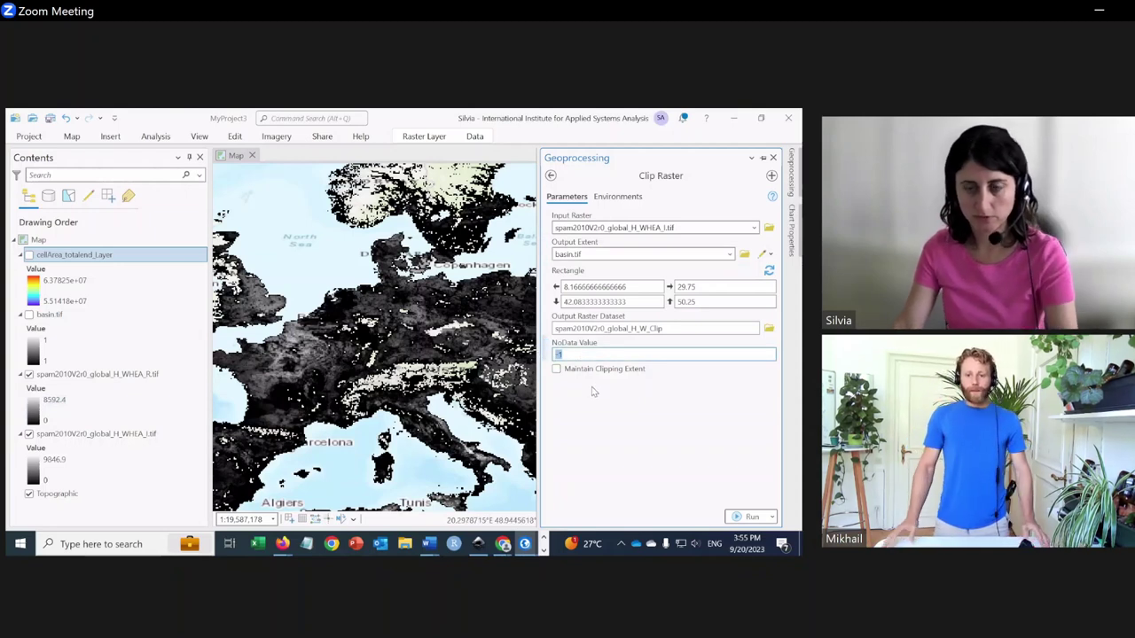
type("0")
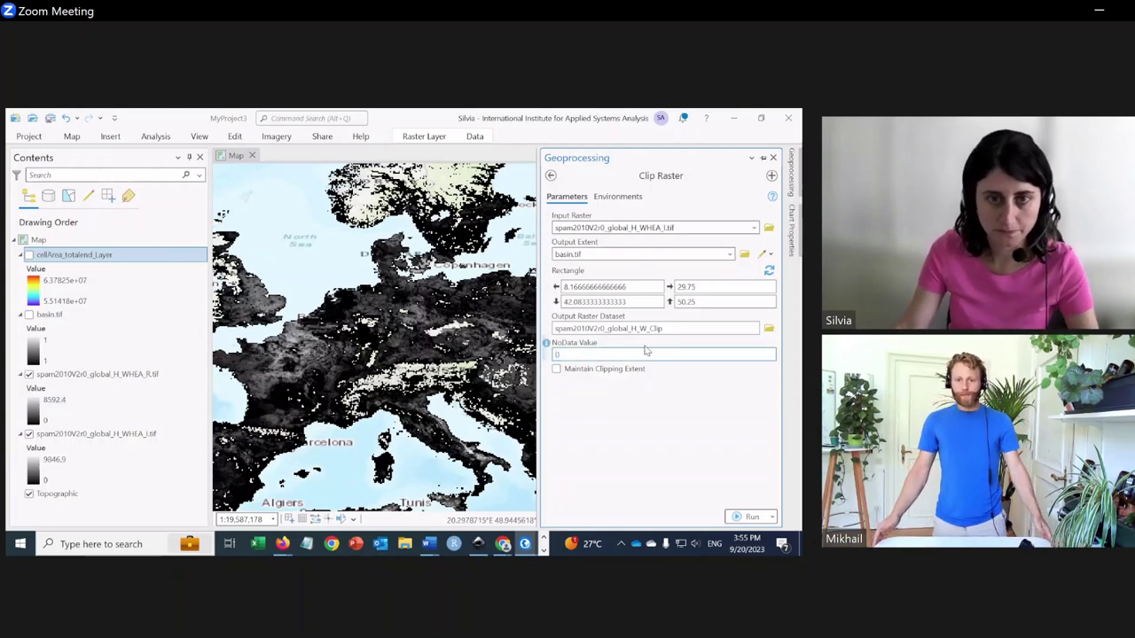
Set the Clip Raster environments' output coordinate system, processing extent and snap raster to basin.tif.
left_click(612, 196)
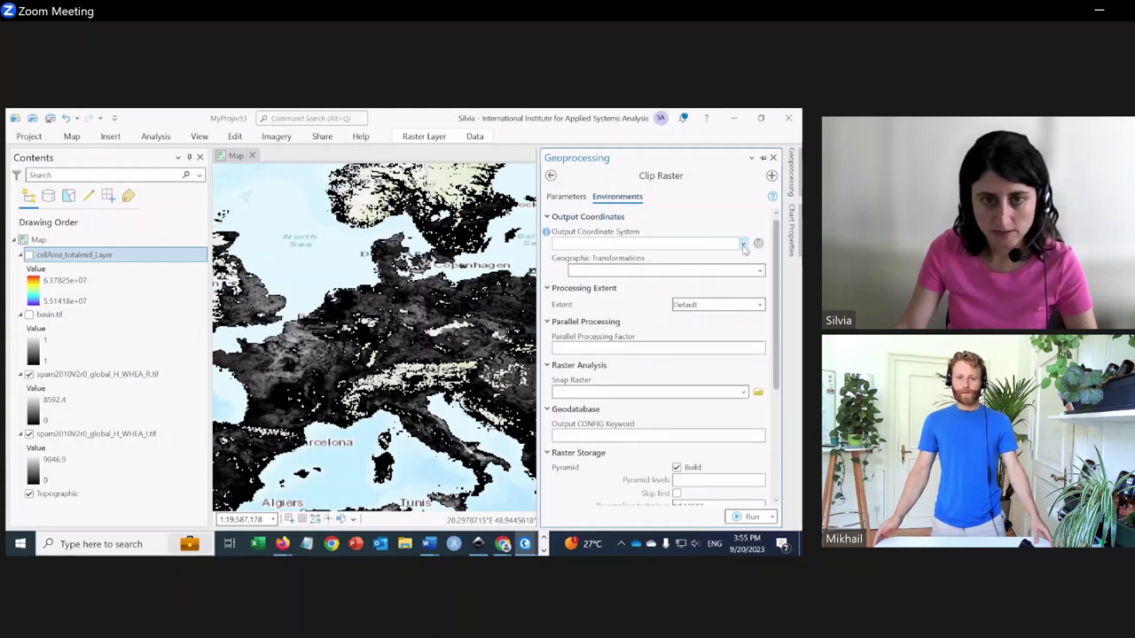
left_click(743, 245)
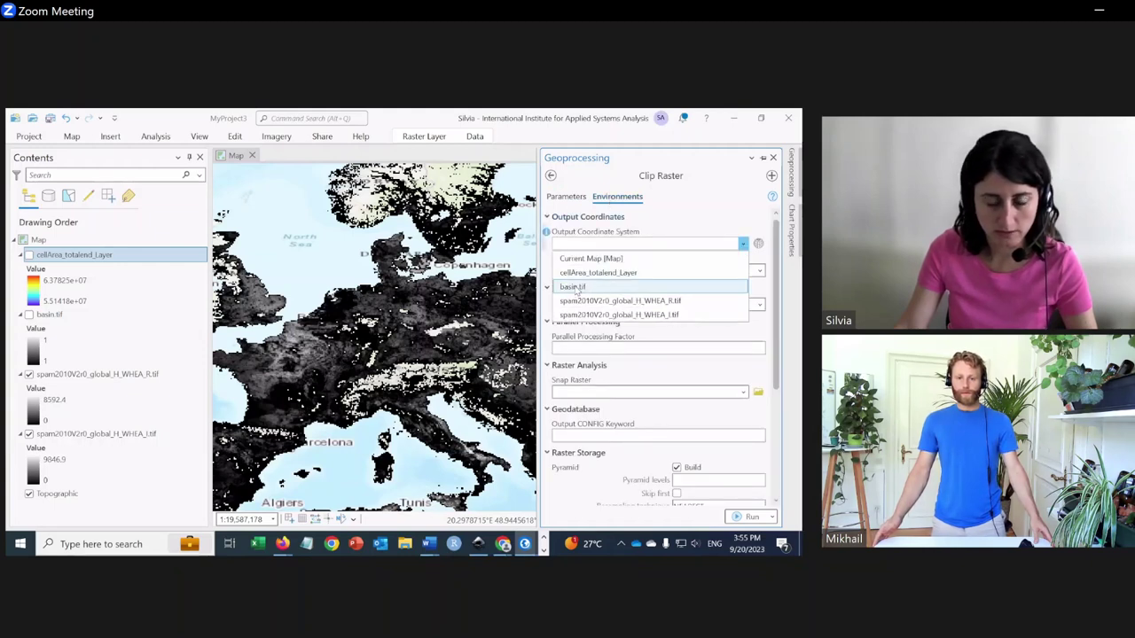
left_click(576, 288)
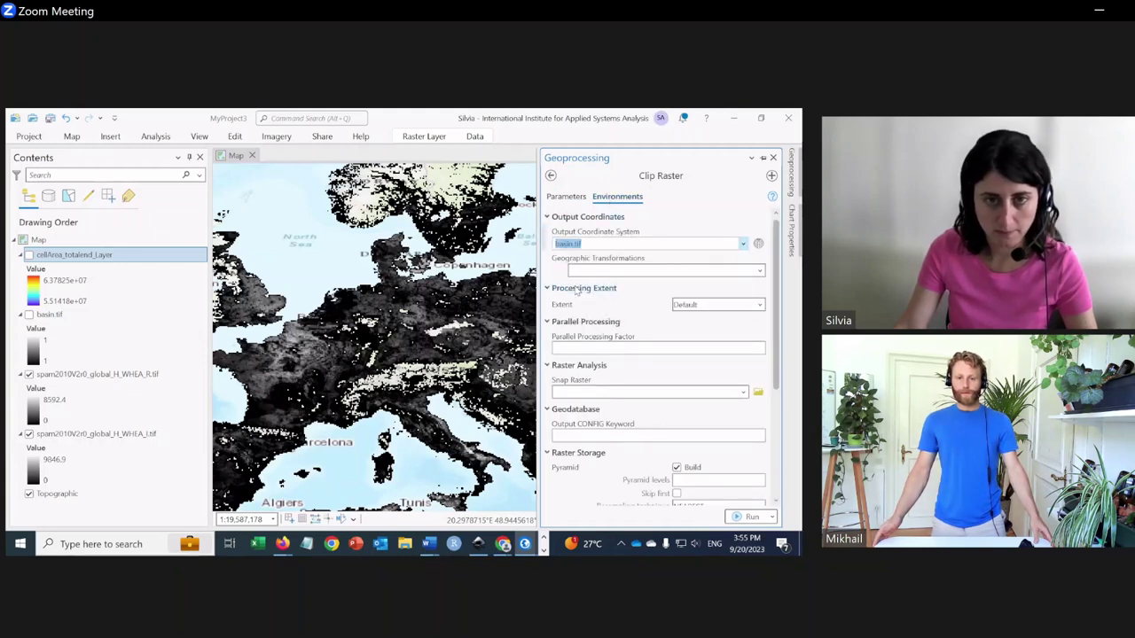
left_click(760, 305)
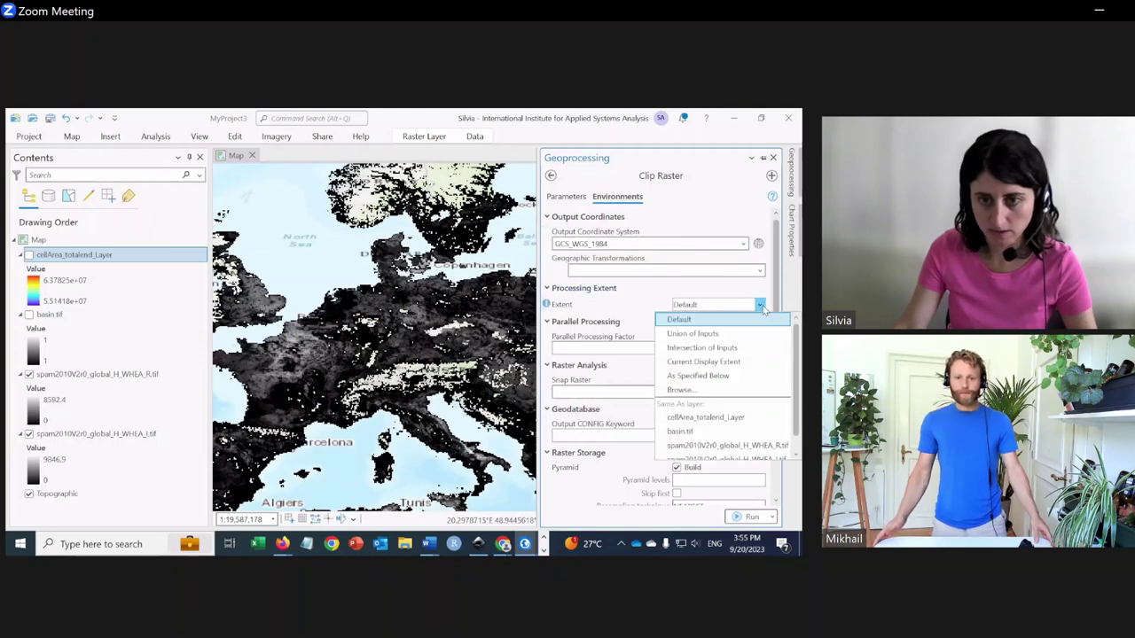
left_click(694, 427)
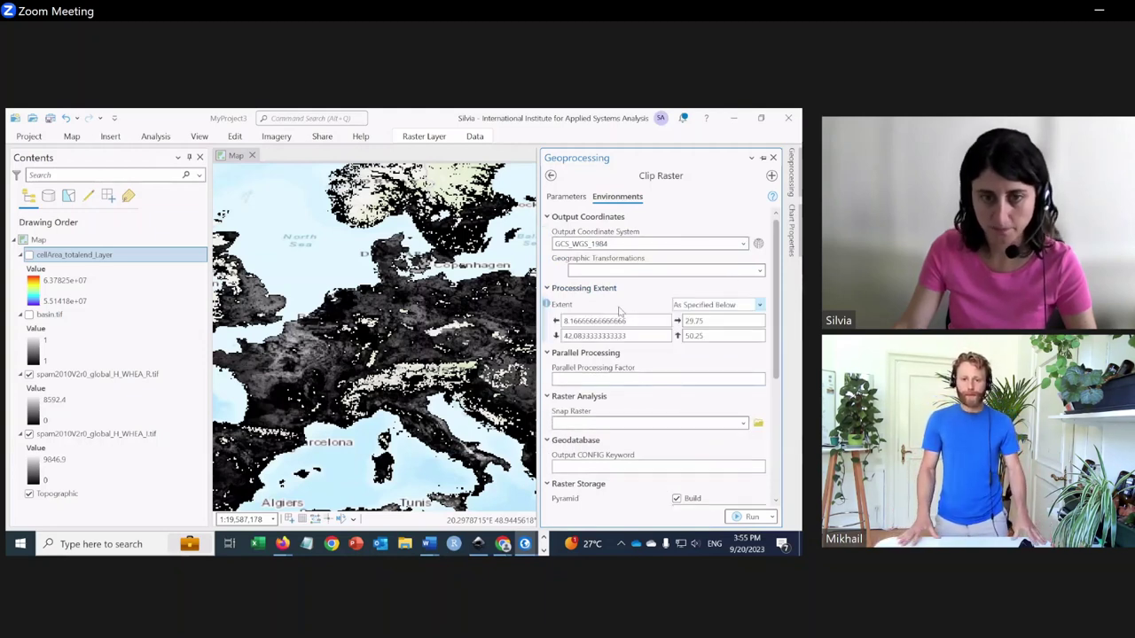
left_click(744, 426)
left_click(640, 447)
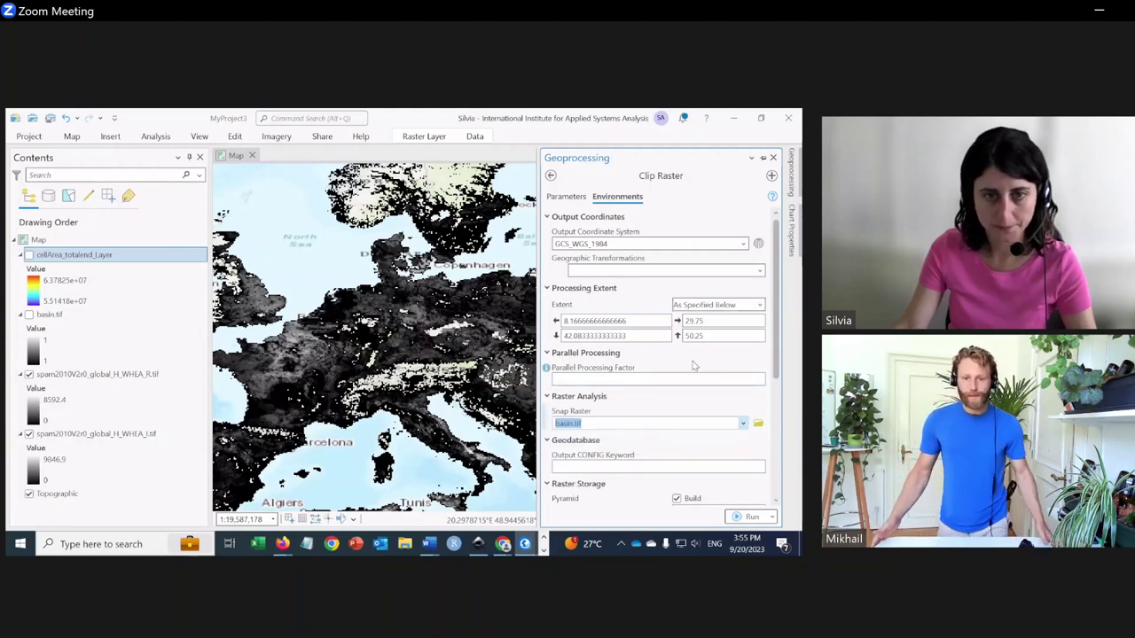
scroll(694, 365, "down", 1)
scroll(694, 364, "down", 1)
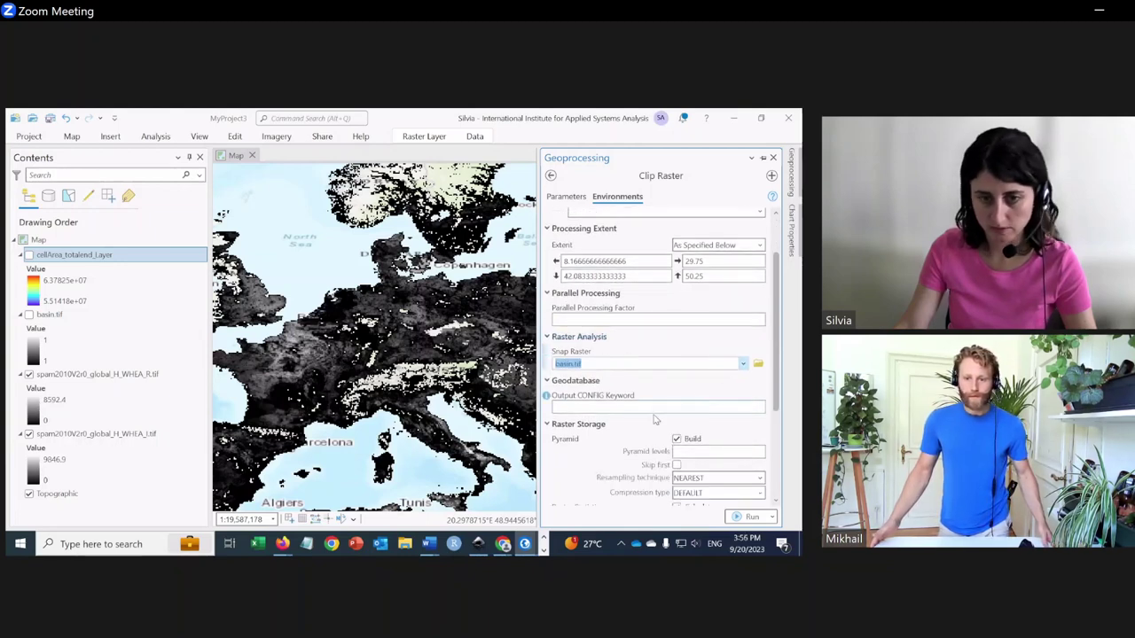
scroll(648, 424, "down", 5)
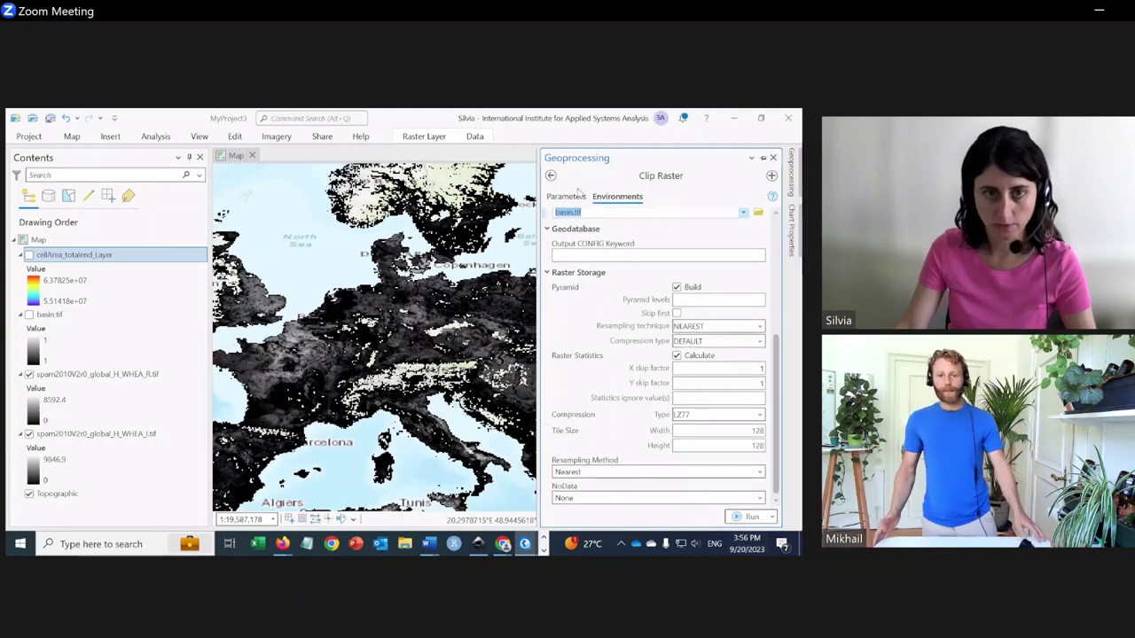
Enable Maintain Clipping Extent and rename the output raster to spam2010V2r0_global_H_WHEAT_I_Clip.
left_click(576, 196)
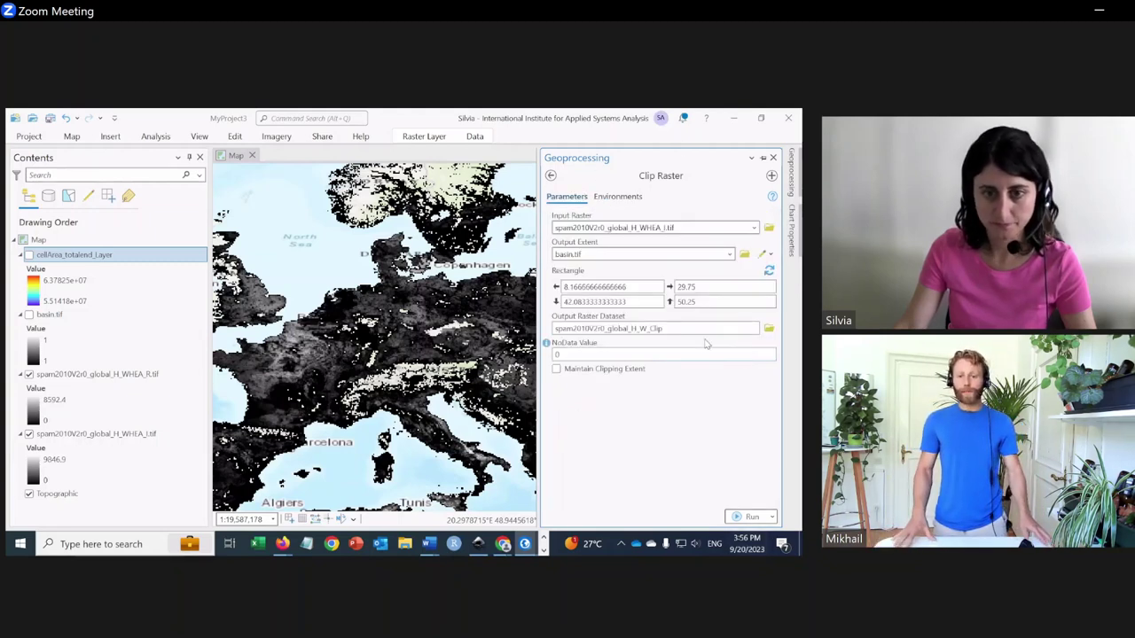
left_click(681, 329)
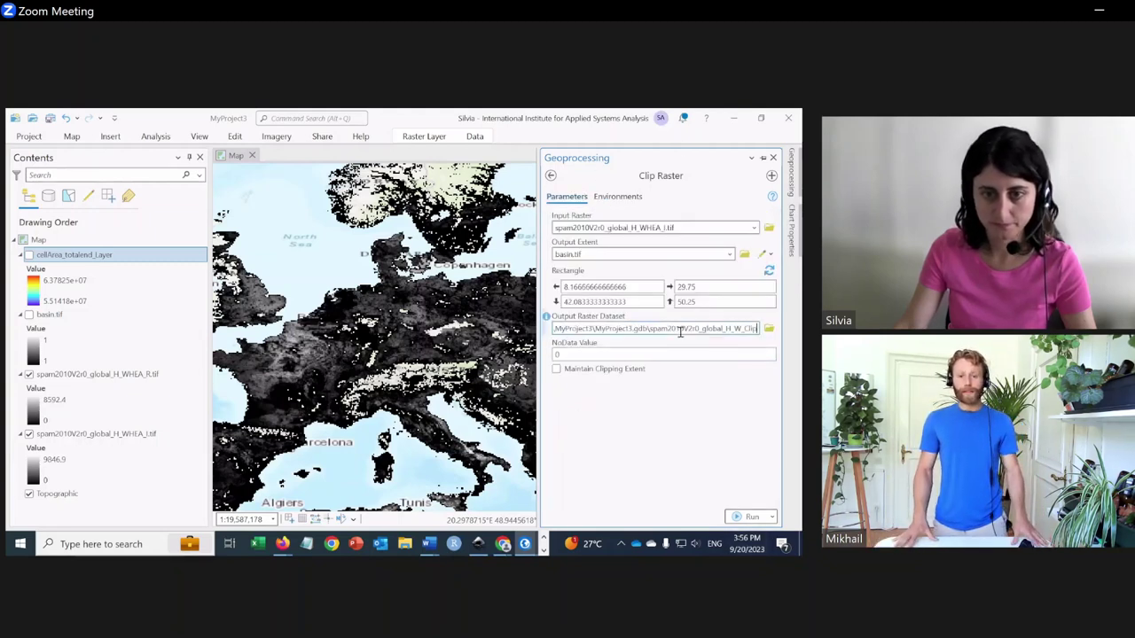
left_click(556, 368)
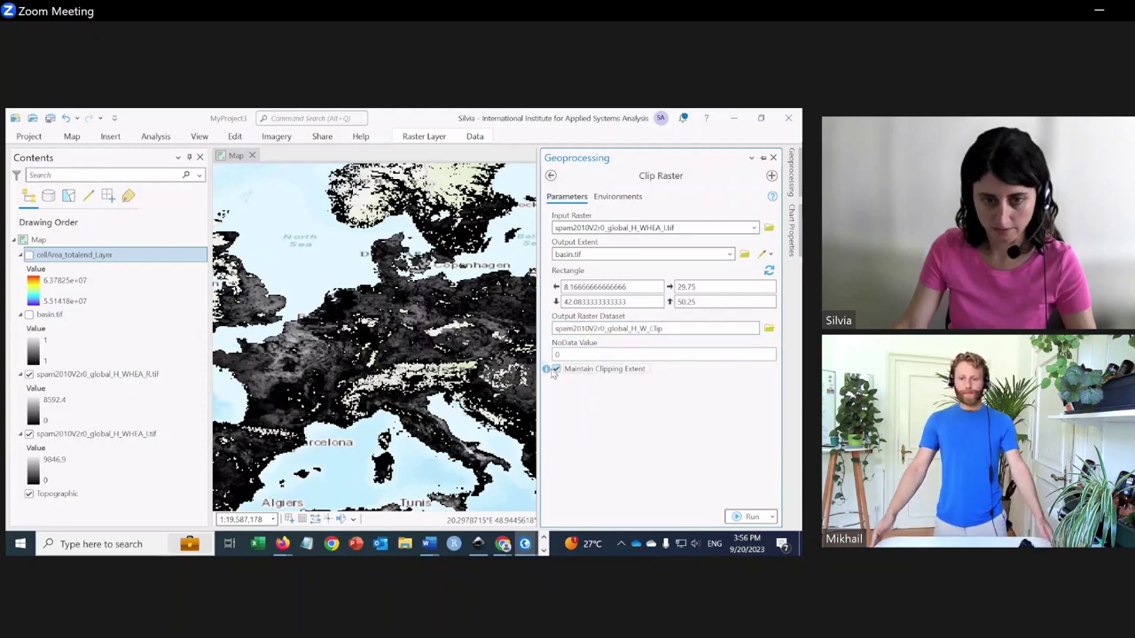
left_click(647, 328)
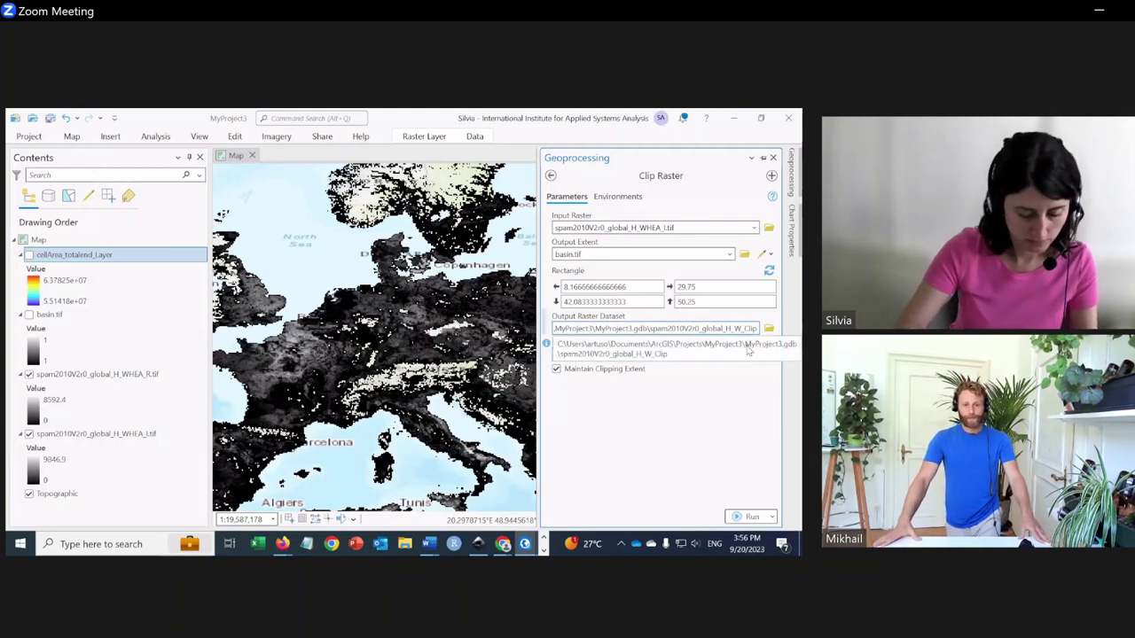
type("HEA")
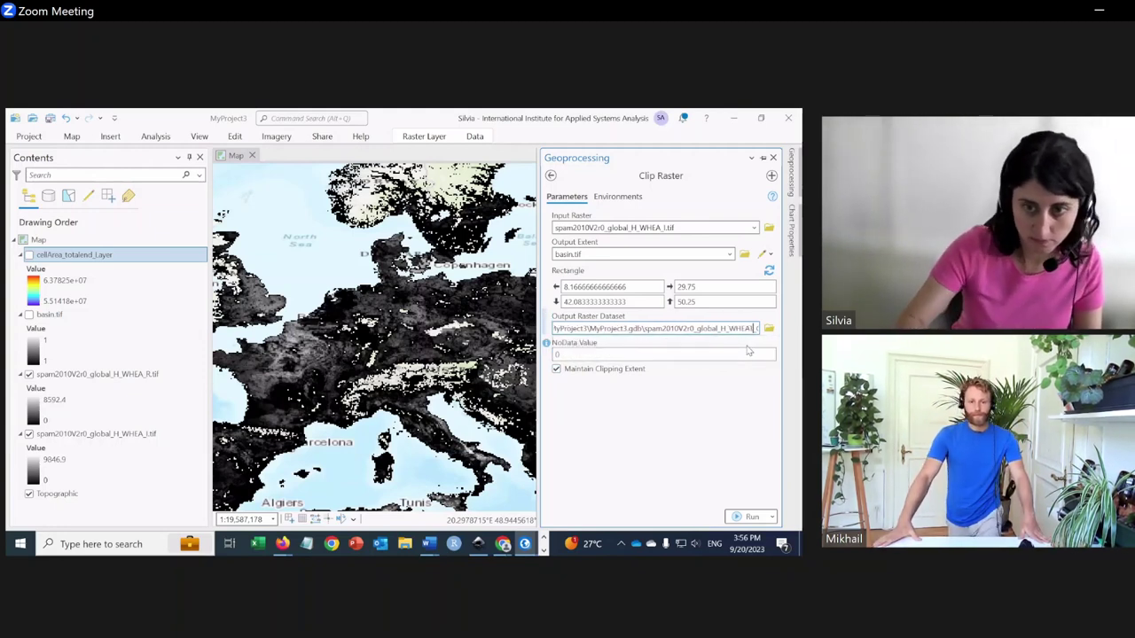
type("T")
type("_E")
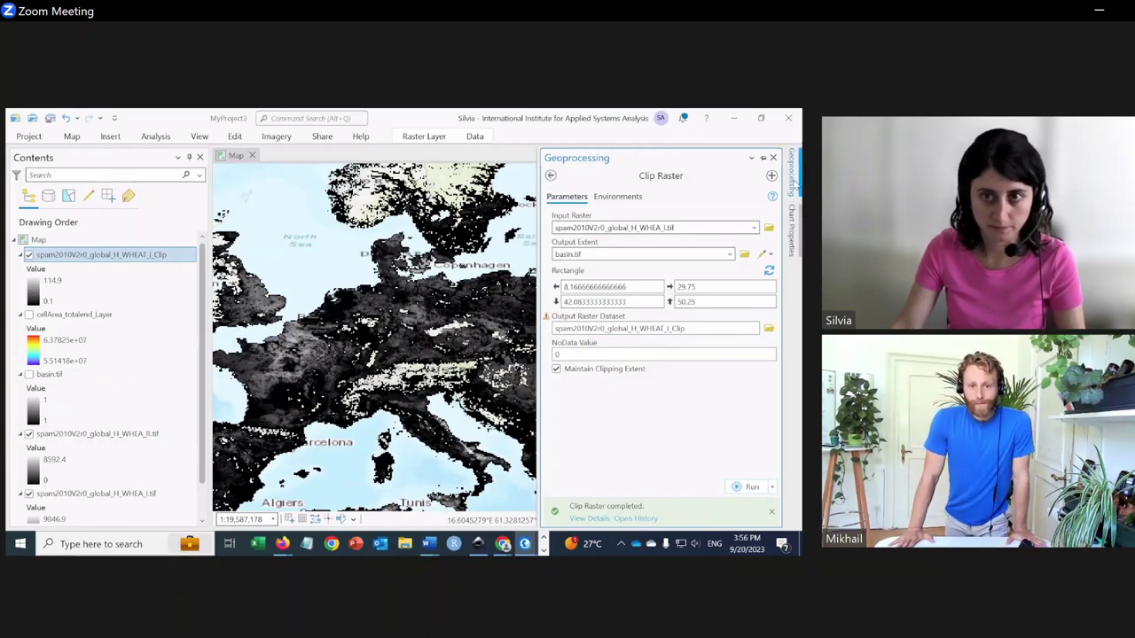
Hide the WHEA_R and WHEA_I layers and show basin.tif alongside the clipped WHEAT_I_Clip layer.
left_click(792, 173)
left_click(29, 433)
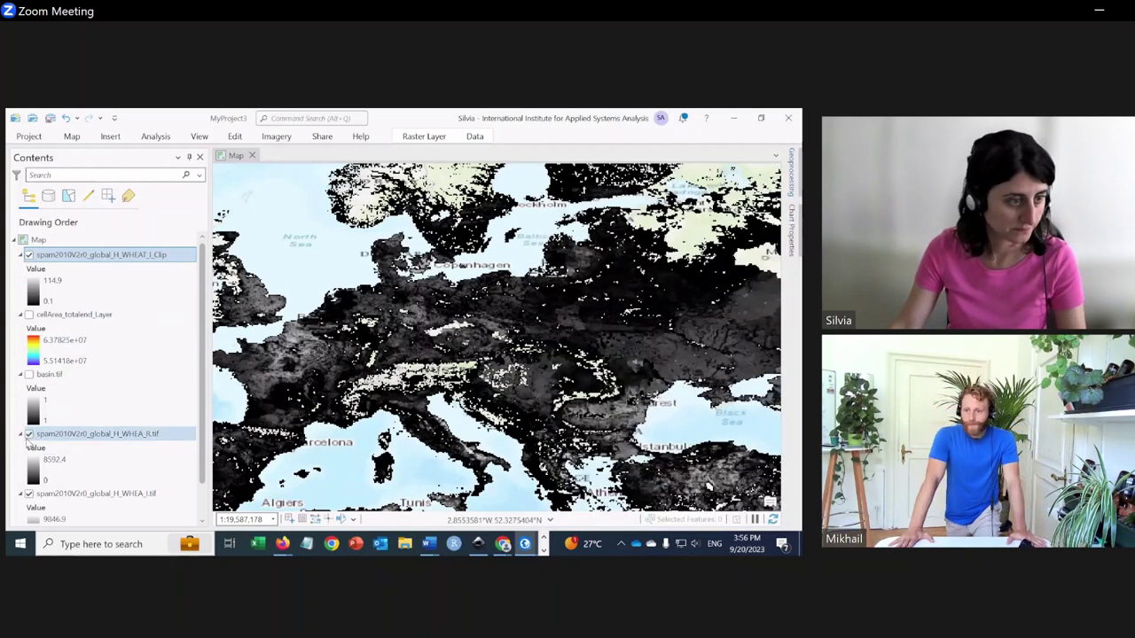
left_click(28, 494)
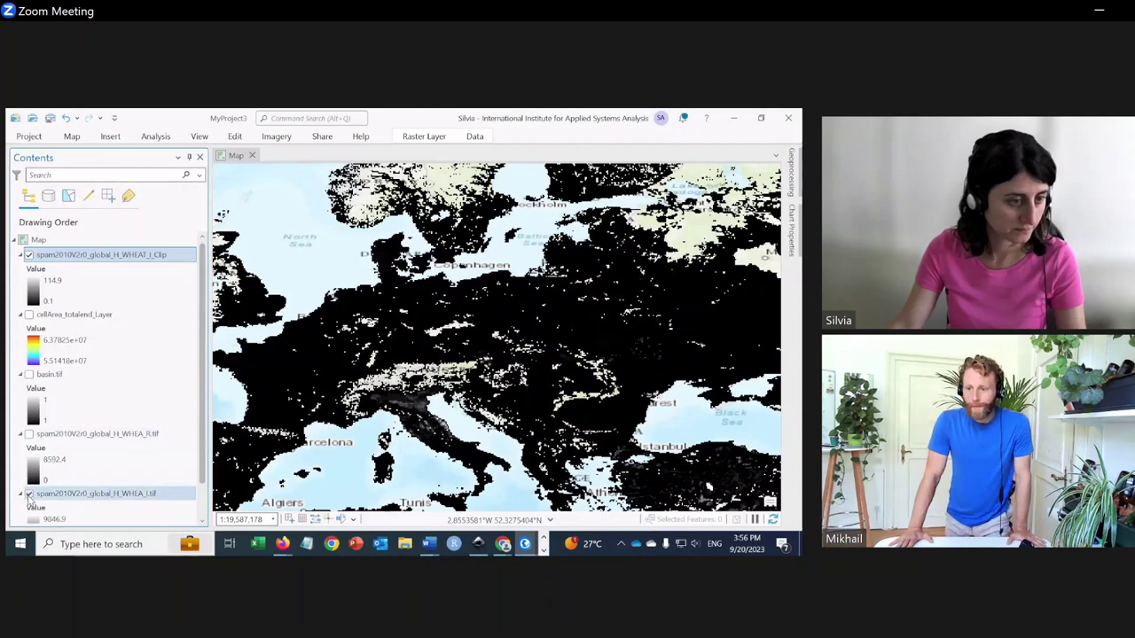
left_click(28, 495)
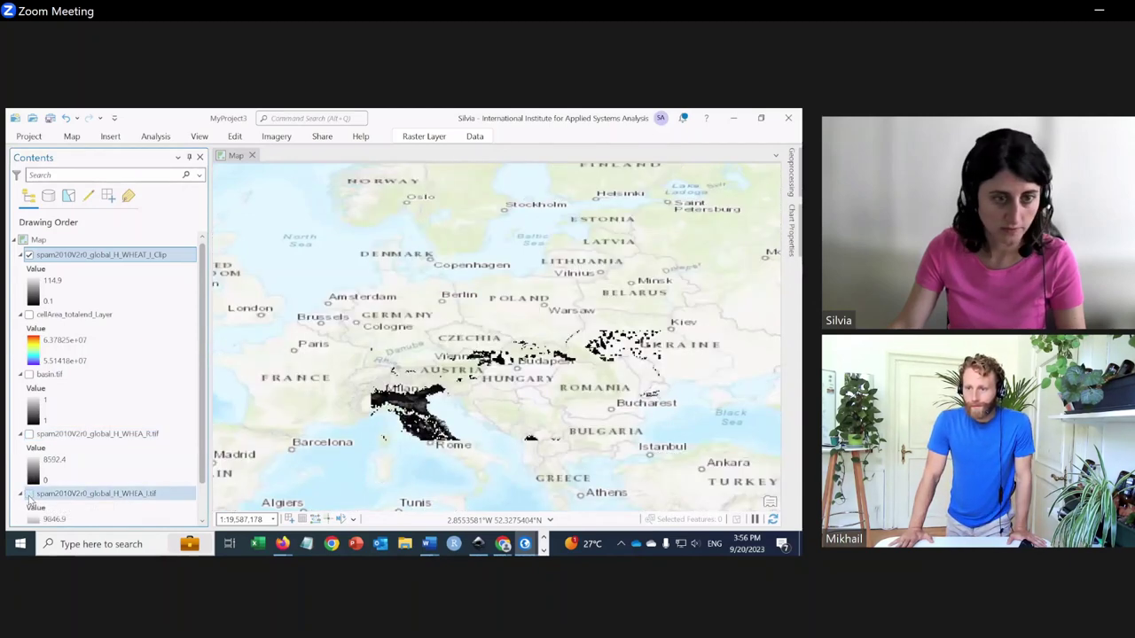
left_click_drag(526, 462, 526, 425)
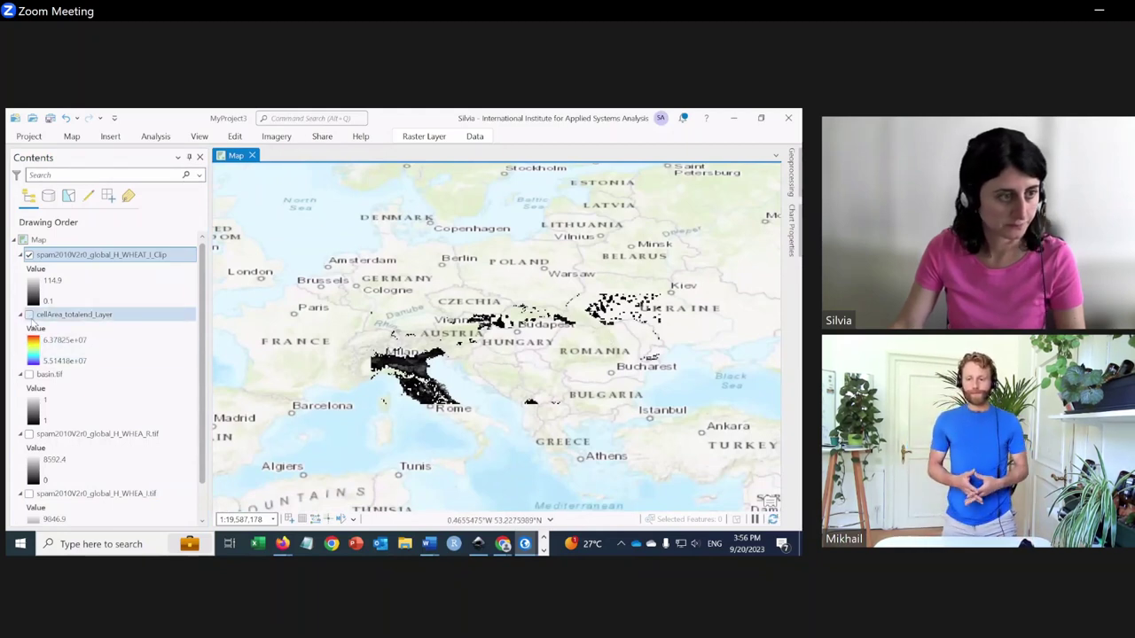
left_click(28, 374)
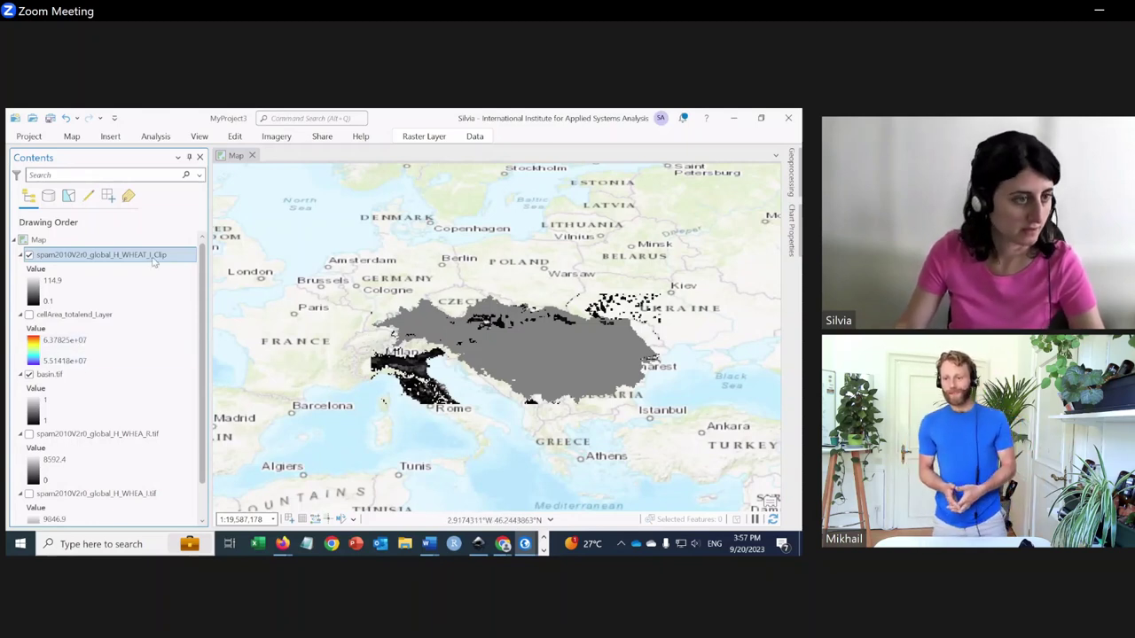
Clip WHEA_R.tif to the basin as spam2010V2r0_global_H_WHEAT_R_Clip.
left_click(791, 173)
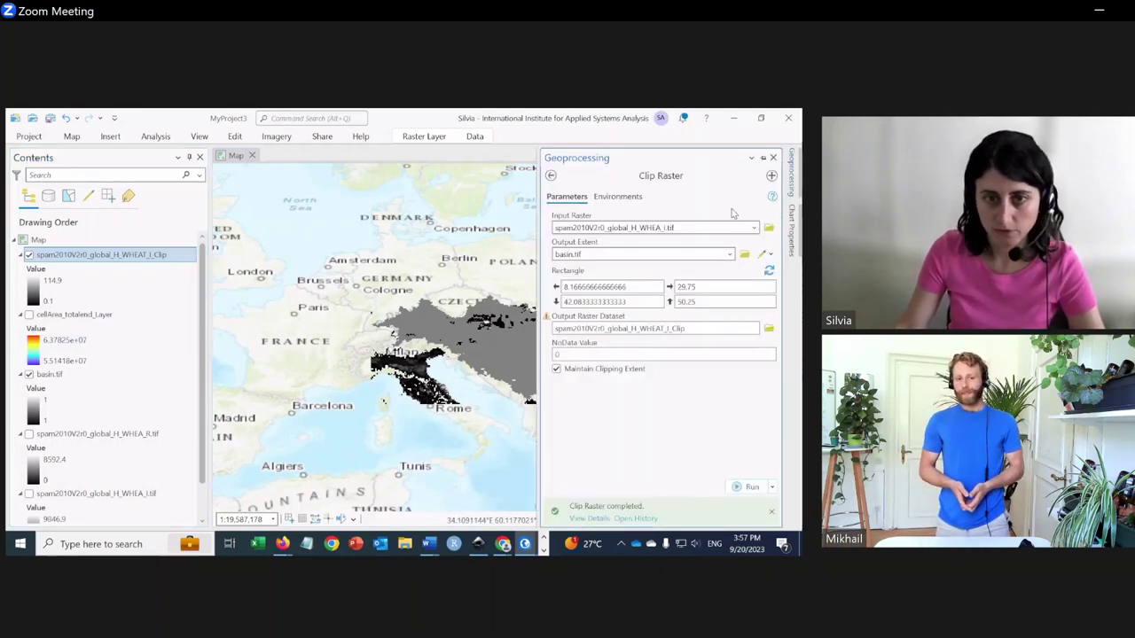
left_click(756, 231)
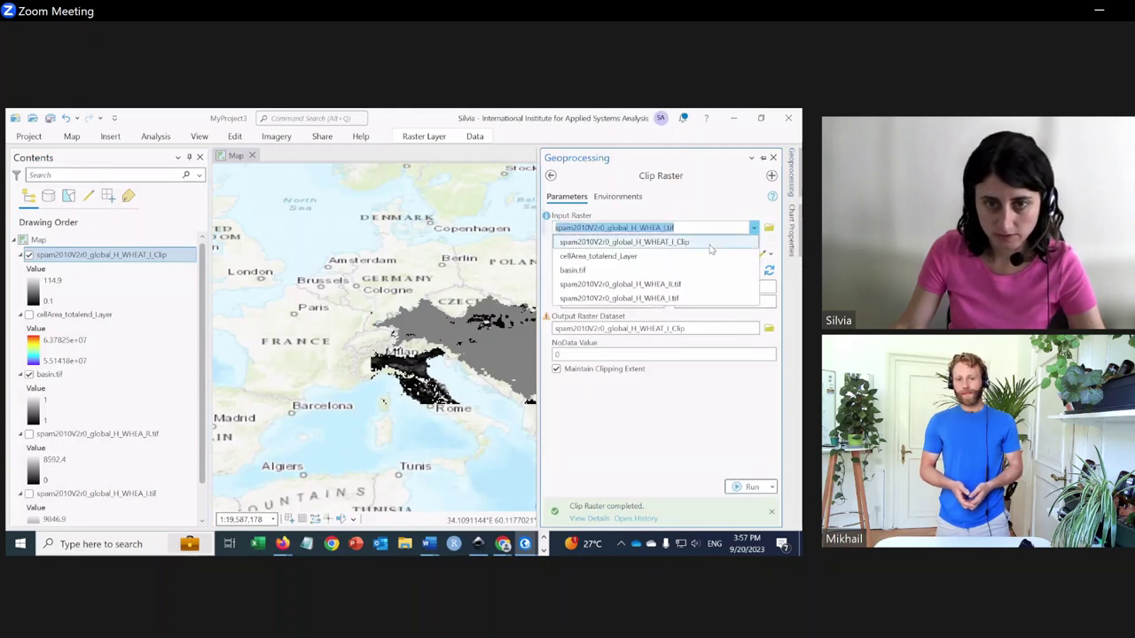
left_click(688, 288)
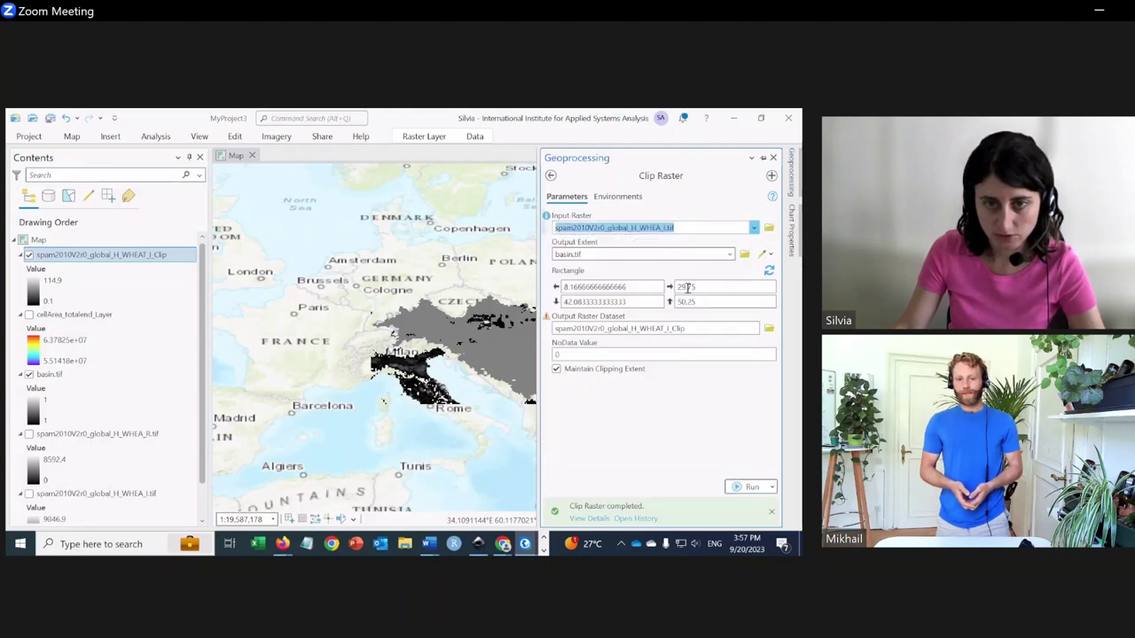
left_click(685, 329)
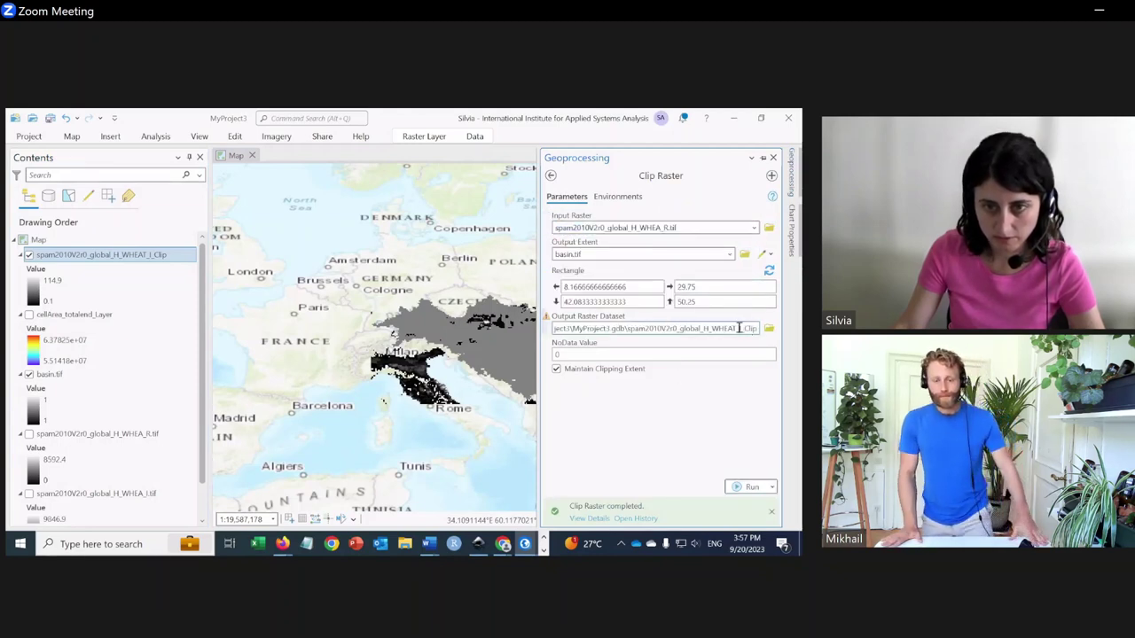
left_click(739, 329)
key("BackSpace")
type("R_")
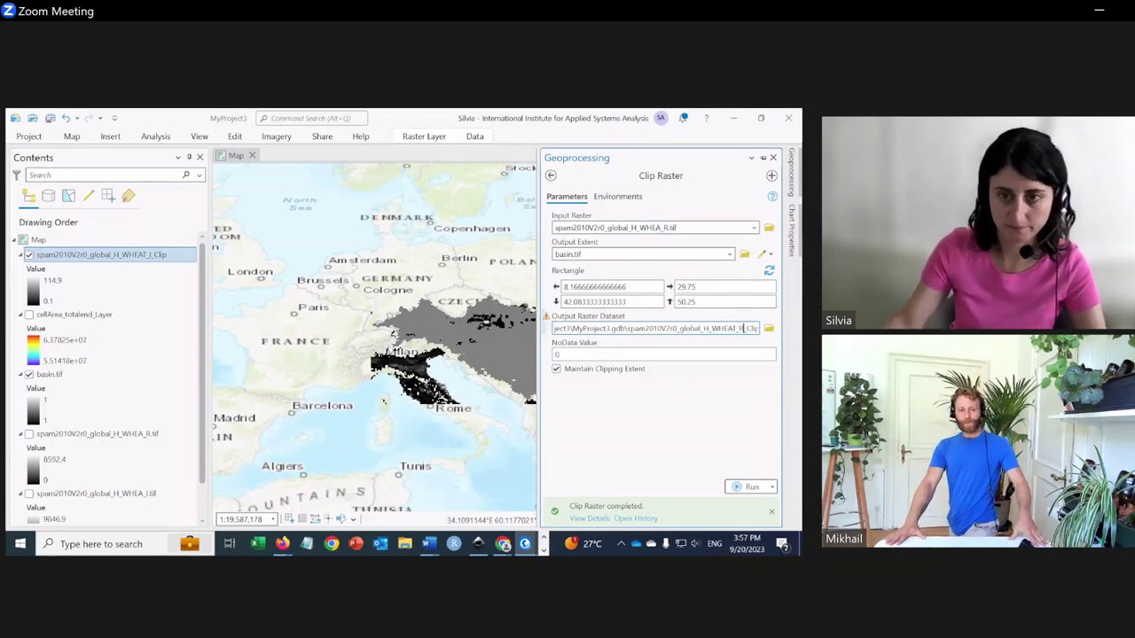
left_click(745, 487)
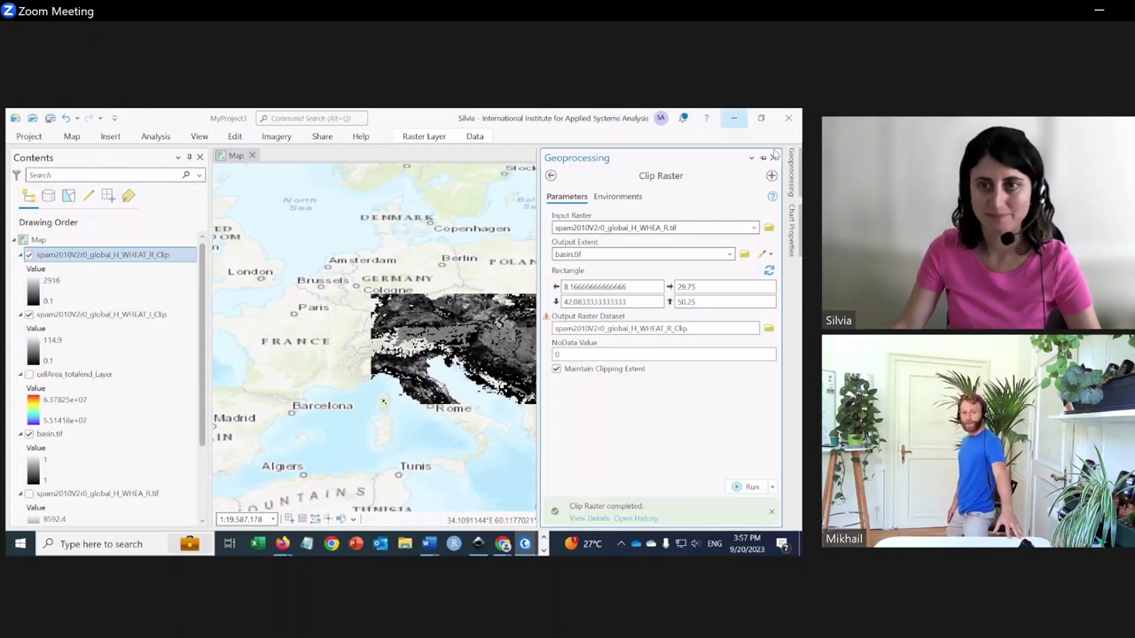
Hide the WHEAT_I_Clip and WHEAT_R_Clip layers so only basin.tif shows over the basemap.
left_click(773, 158)
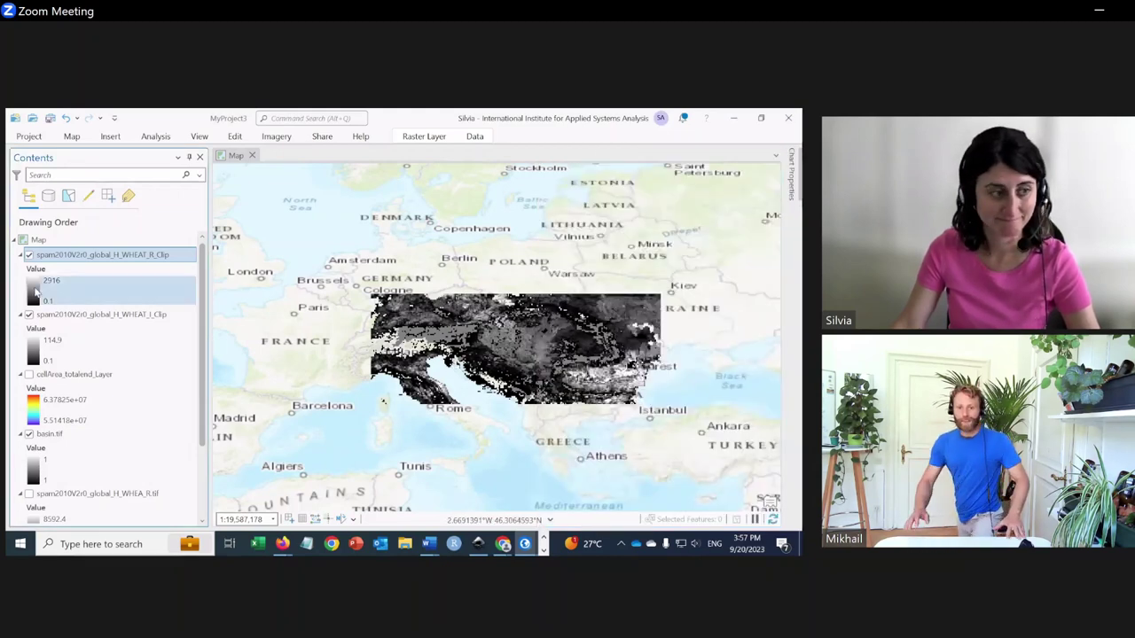
left_click(29, 315)
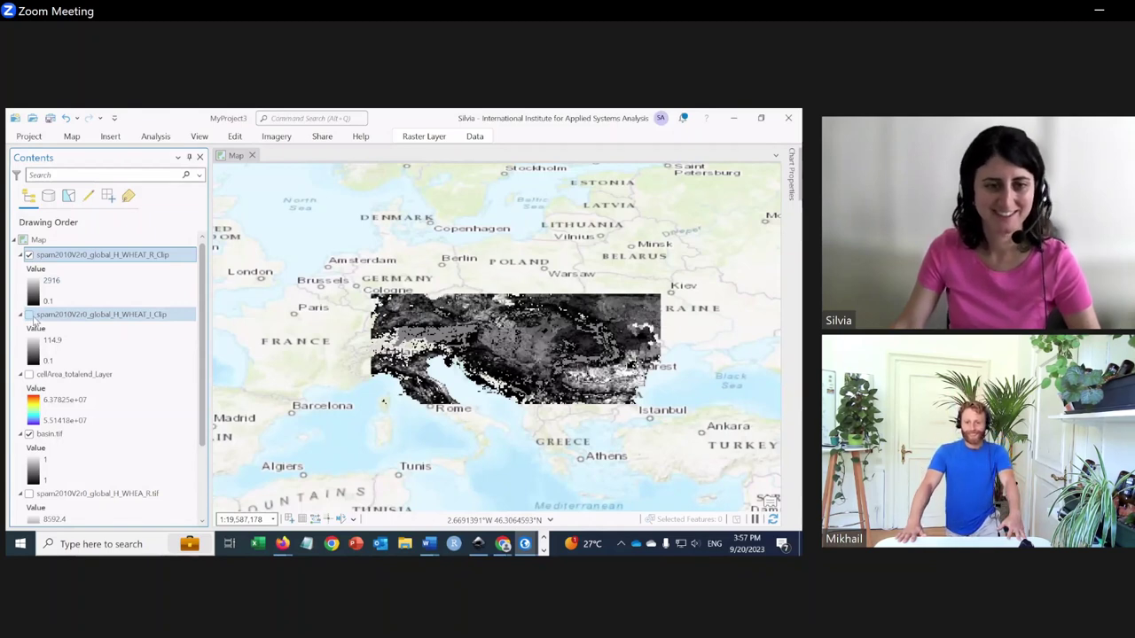
left_click(29, 255)
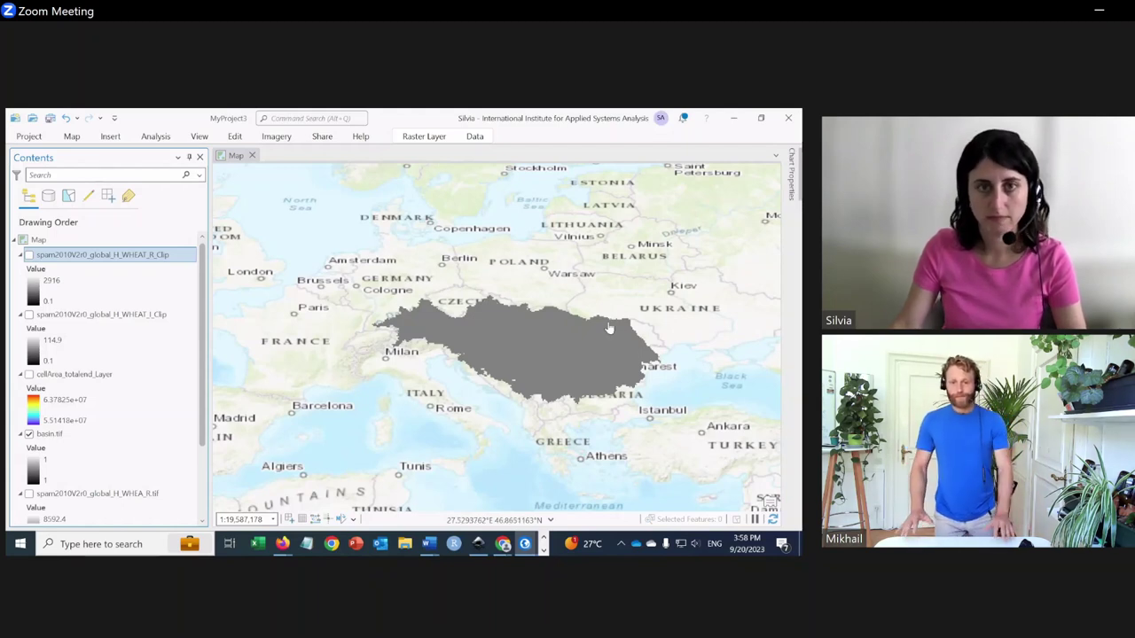
Open the Raster Calculator from the recently used tools.
left_click(342, 118)
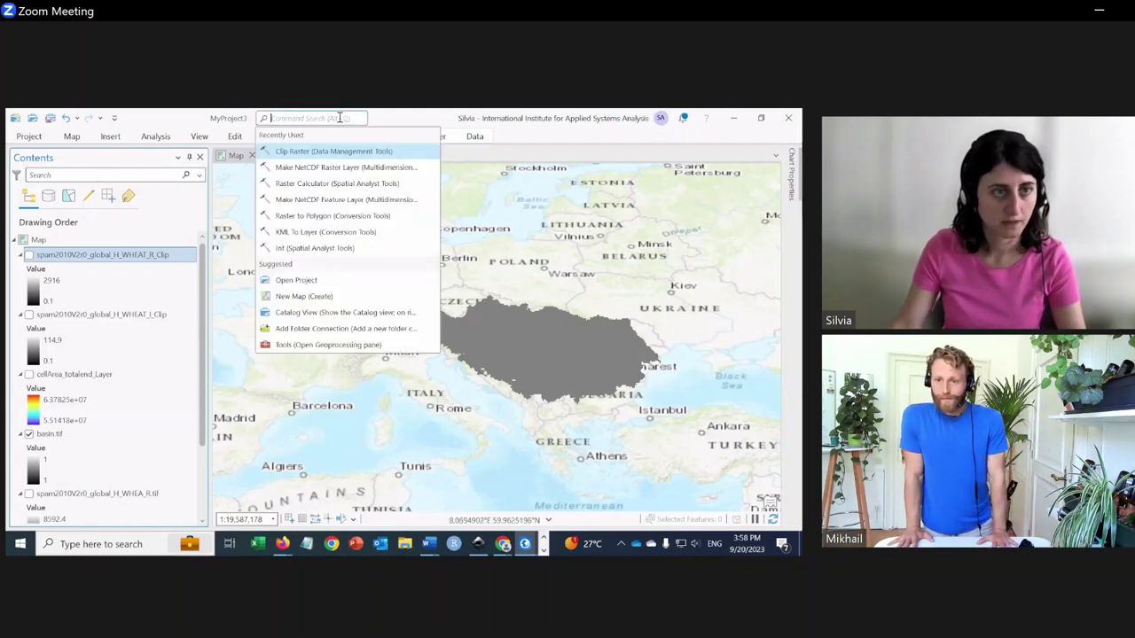
left_click(333, 184)
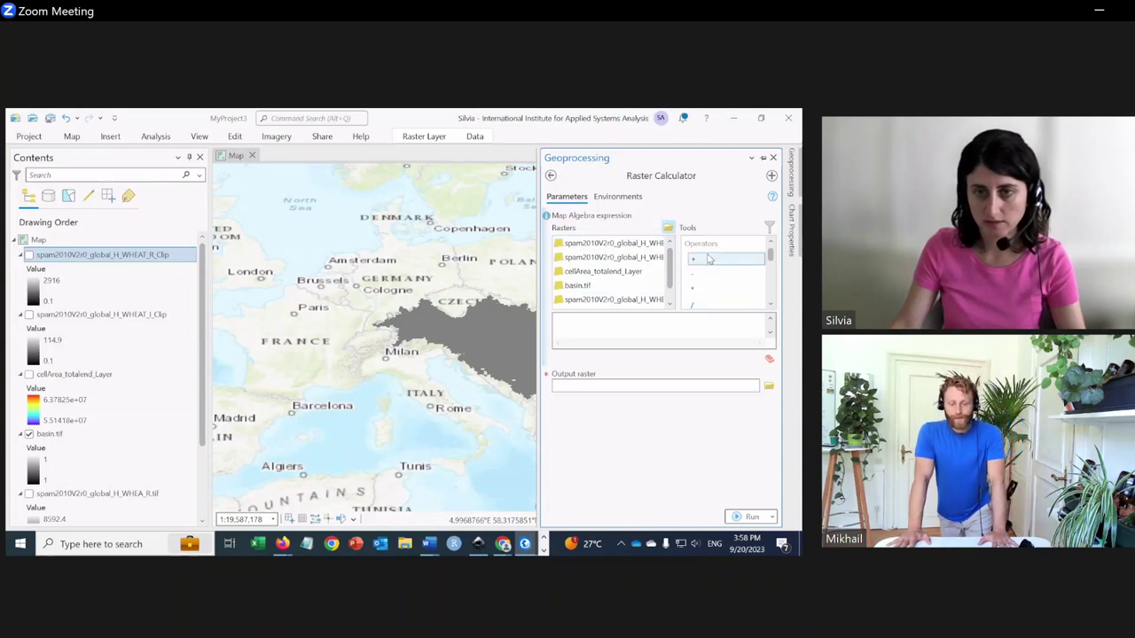
scroll(709, 275, "down", 5)
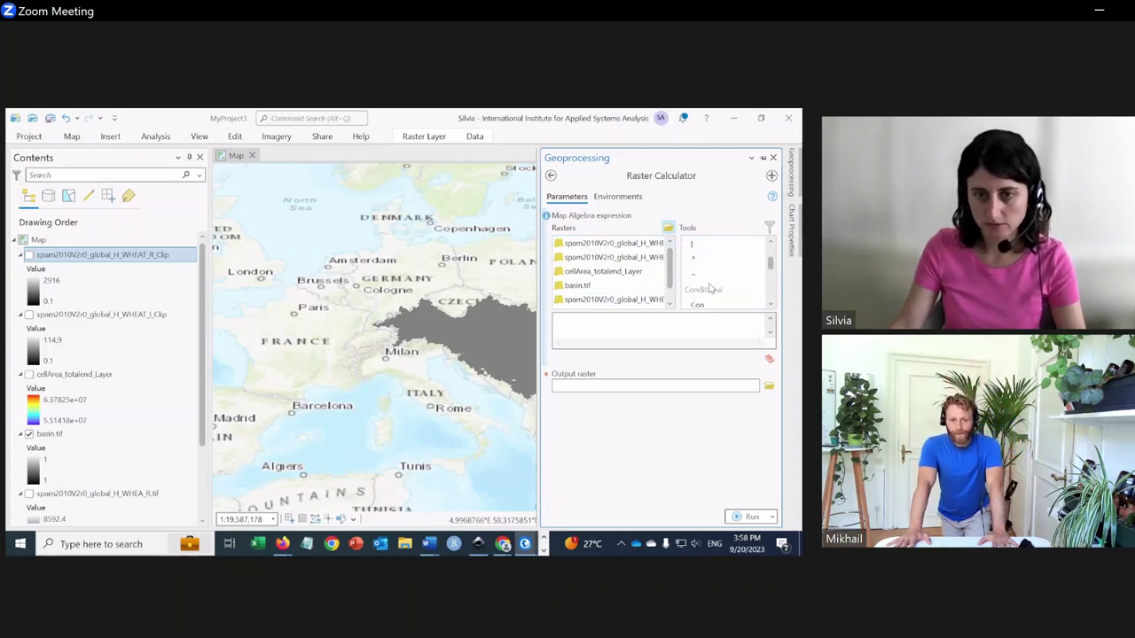
scroll(709, 288, "down", 4)
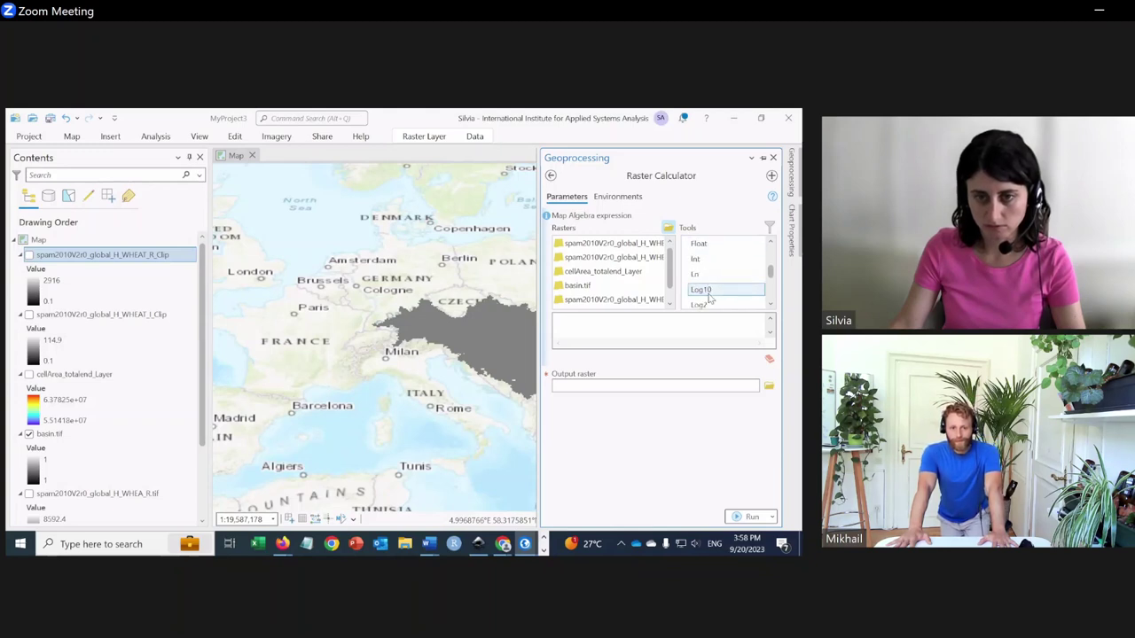
scroll(710, 299, "up", 10)
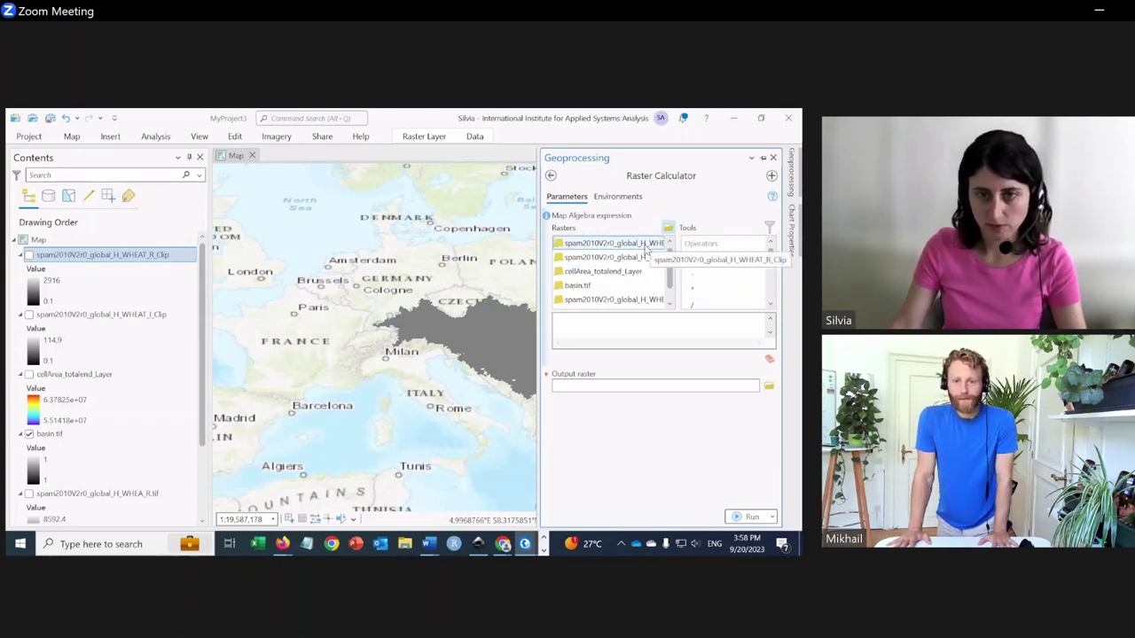
Add the irrigated wheat clip raster to the expression, wrapped in parentheses.
double_click(621, 257)
left_click(555, 317)
type("(")
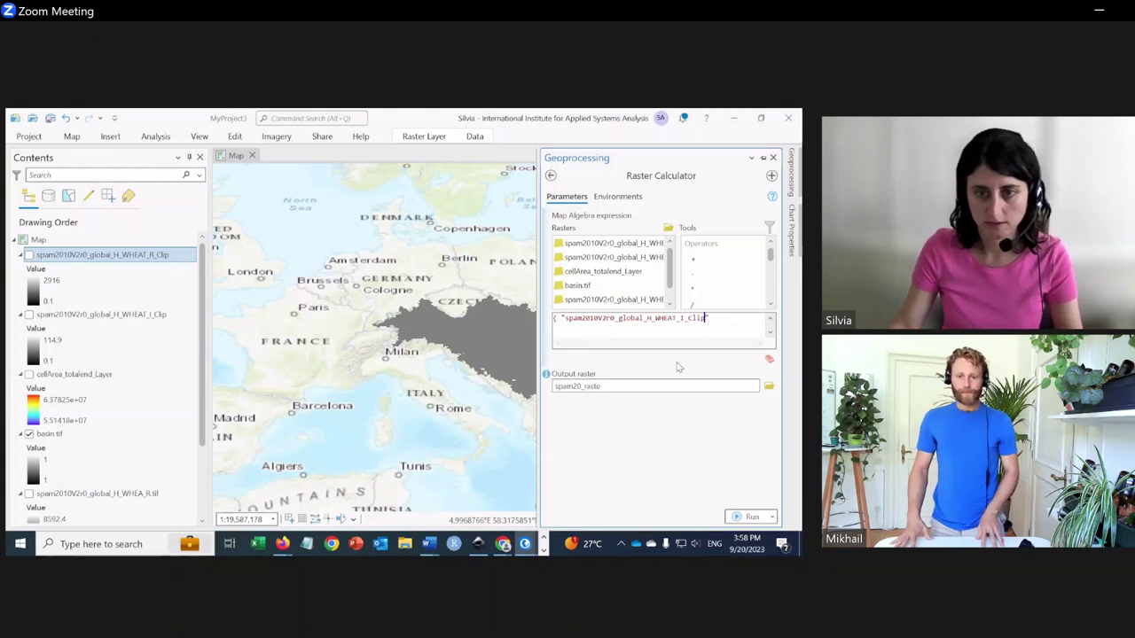
left_click(708, 316)
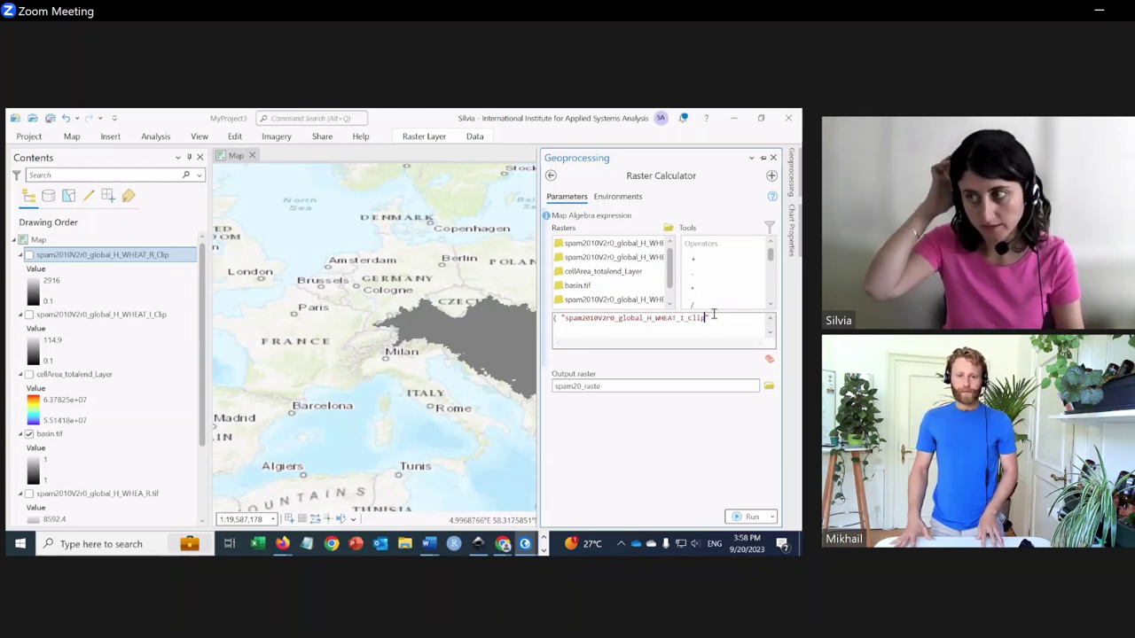
type(")")
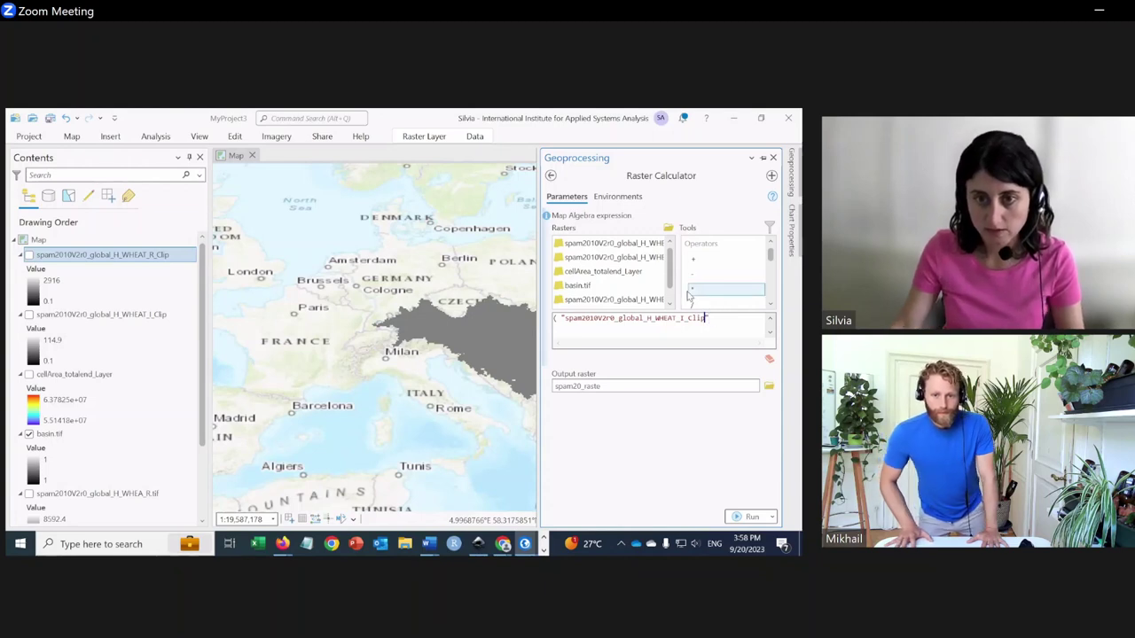
Multiply the irrigated raster by 10000 and divide it by cellArea_totalend_Layer.
left_click(693, 289)
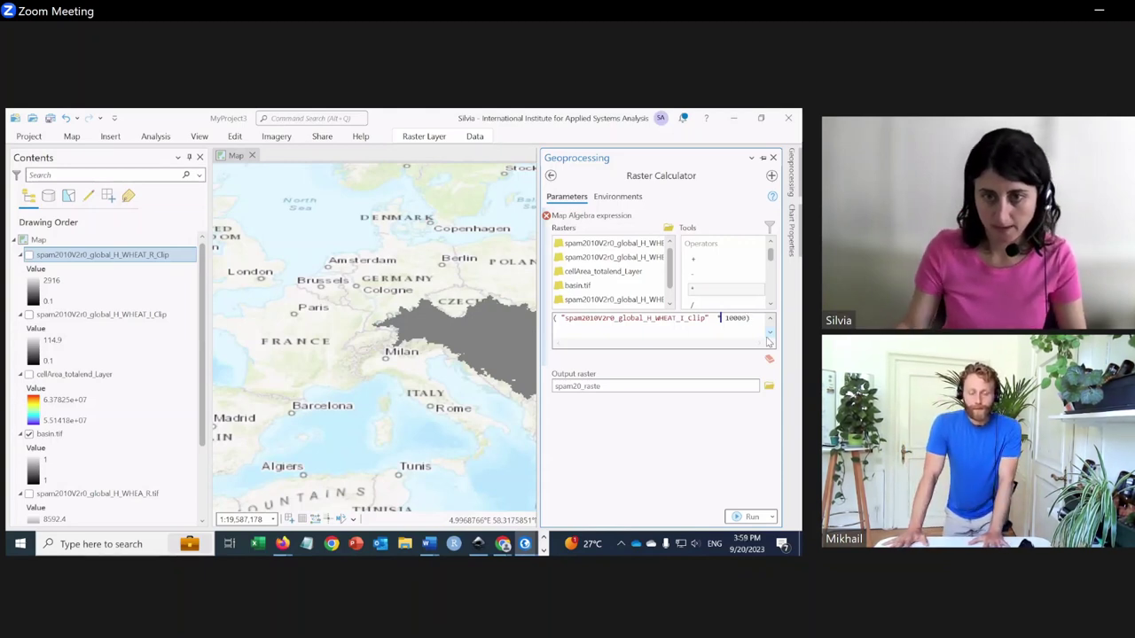
left_click(735, 304)
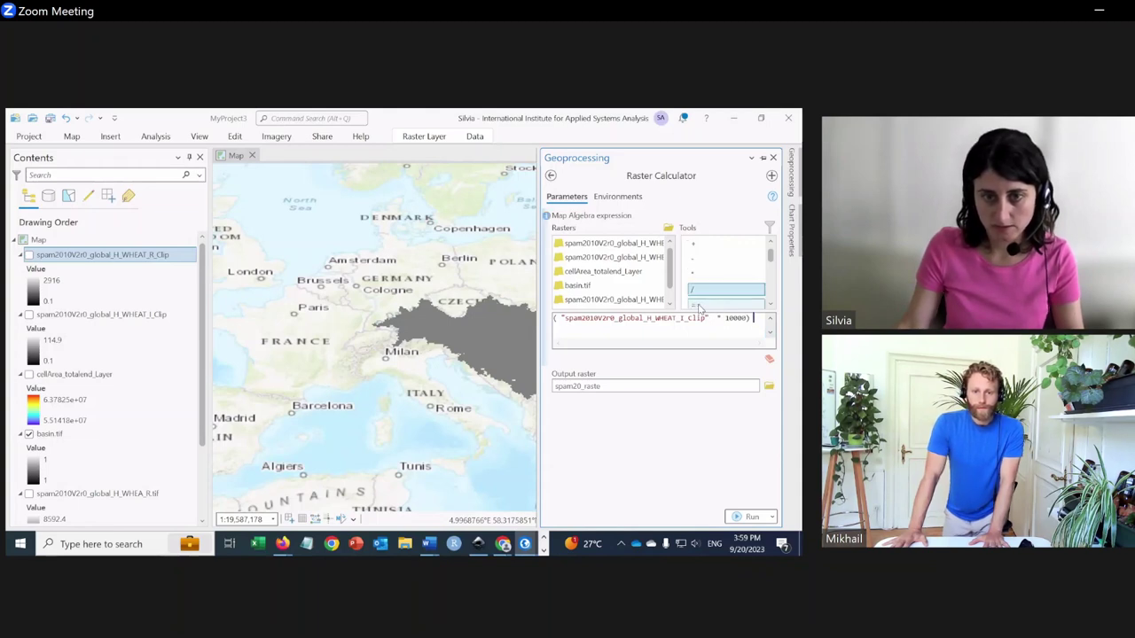
double_click(701, 292)
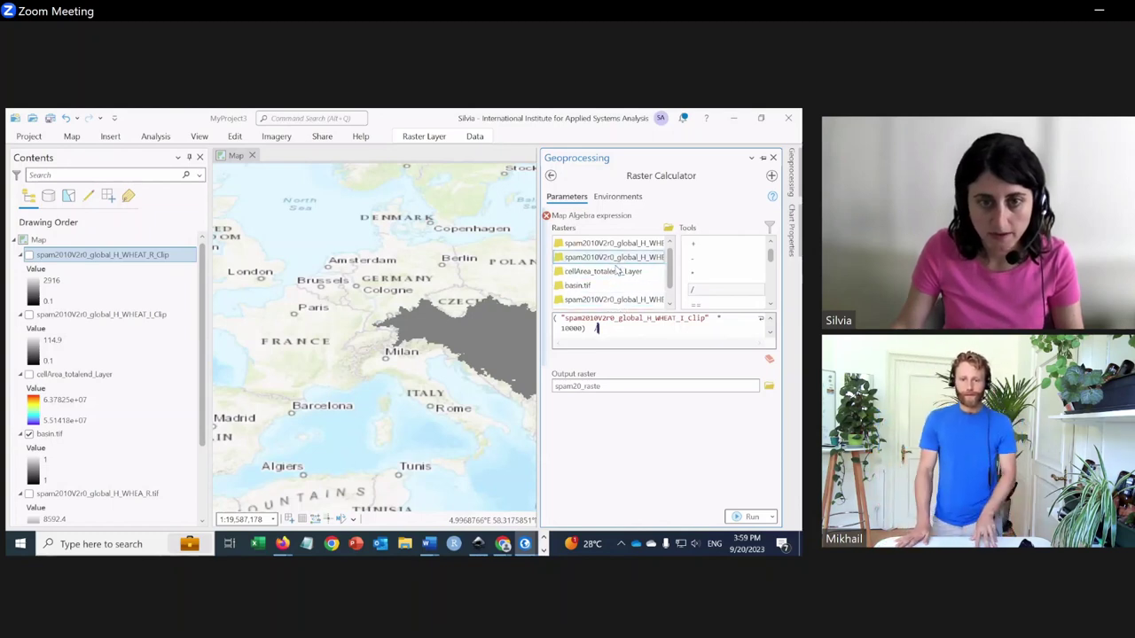
double_click(615, 274)
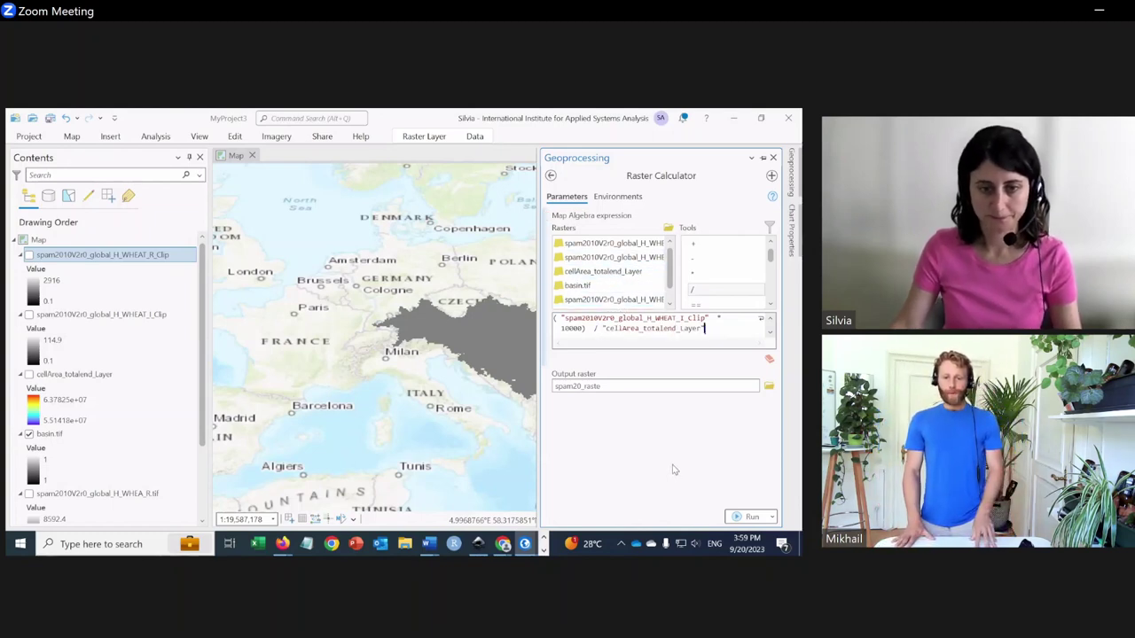
Name the output raster spam2010_WHEAT_Irrigated_fraction in the project geodatabase.
left_click(600, 387)
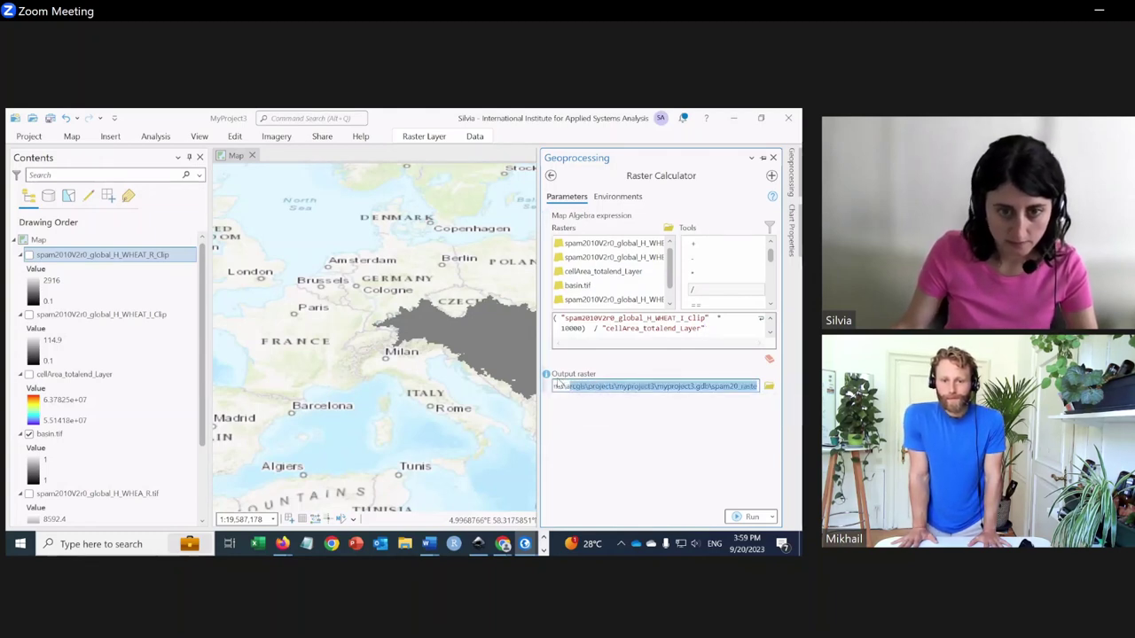
left_click(752, 387)
left_click_drag(757, 387, 667, 387)
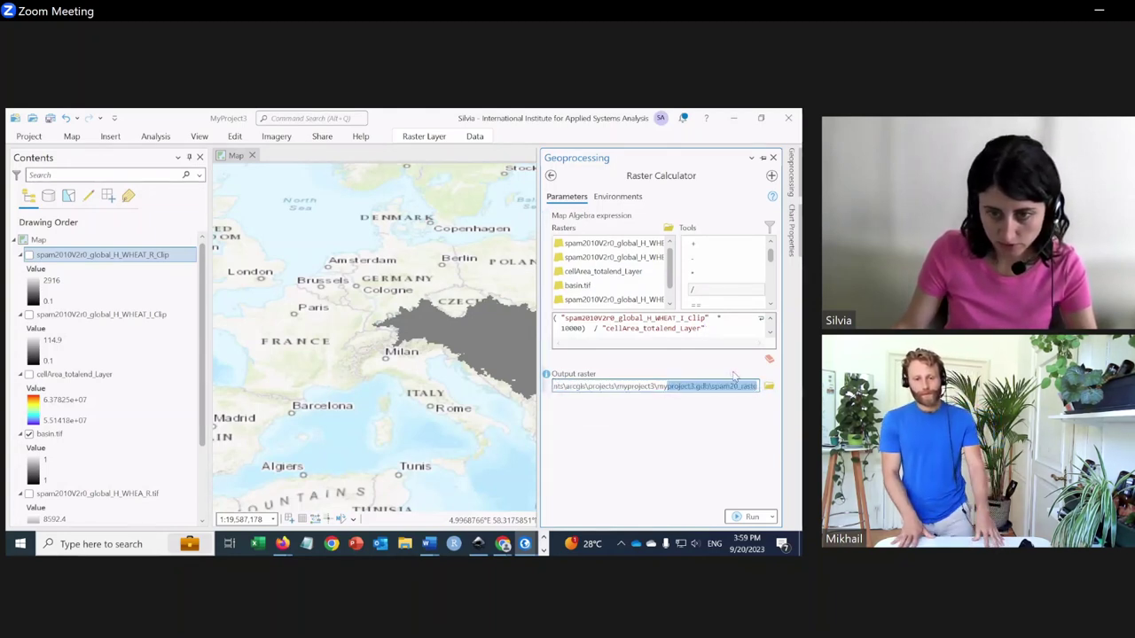
left_click(723, 387)
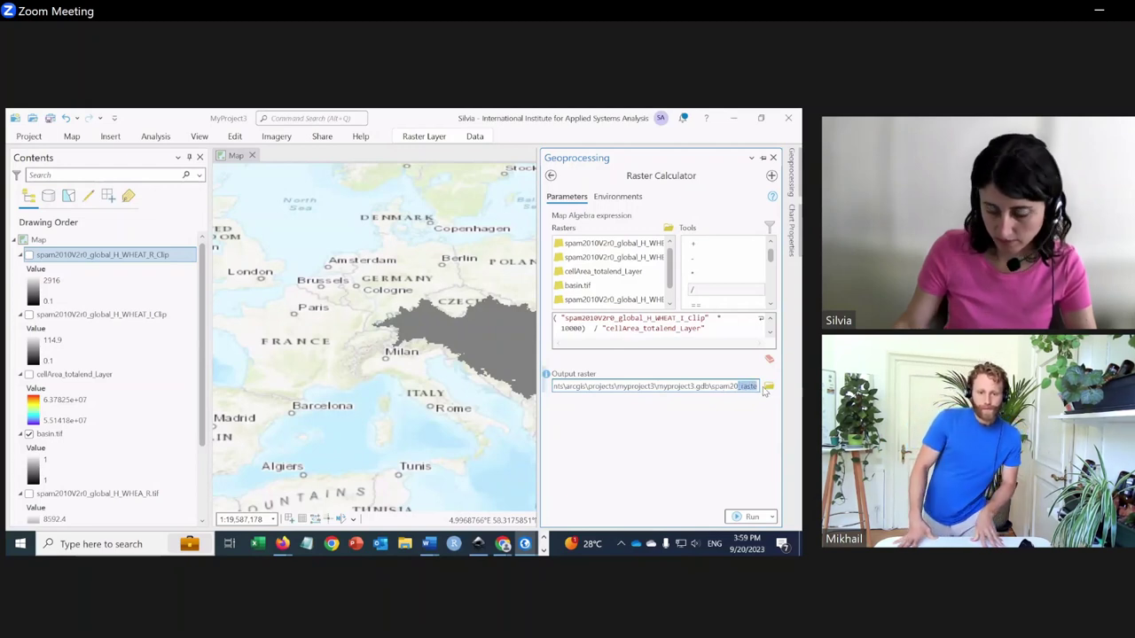
type("10_WHEAT")
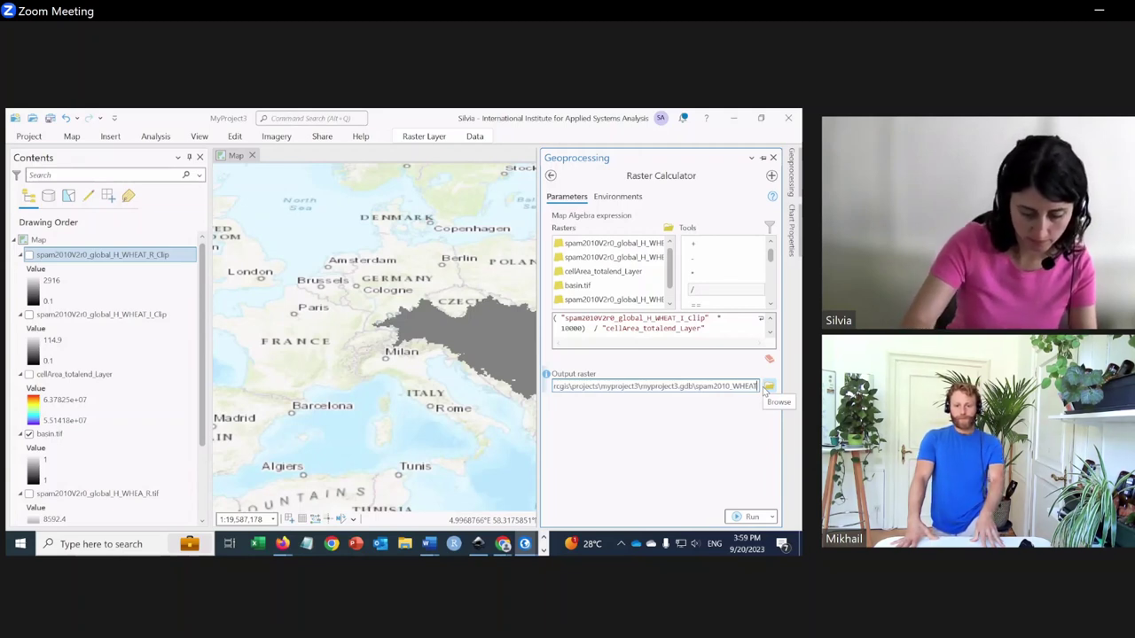
type("_")
type("Irrigated")
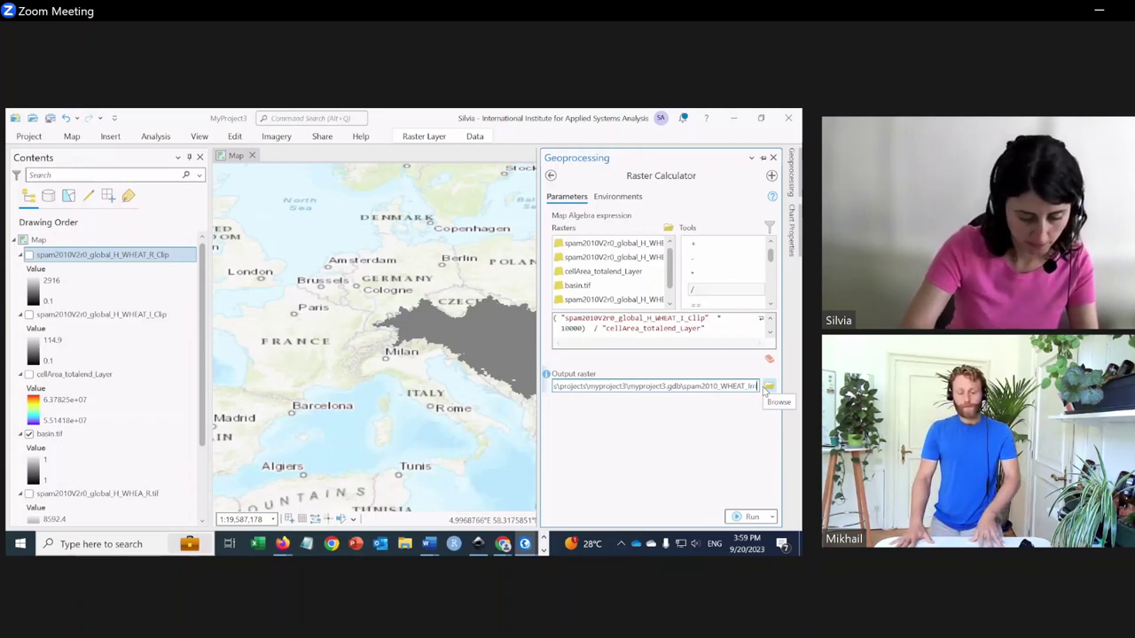
key("BackSpace")
key("BackSpace")
key("BackSpace")
key("BackSpace")
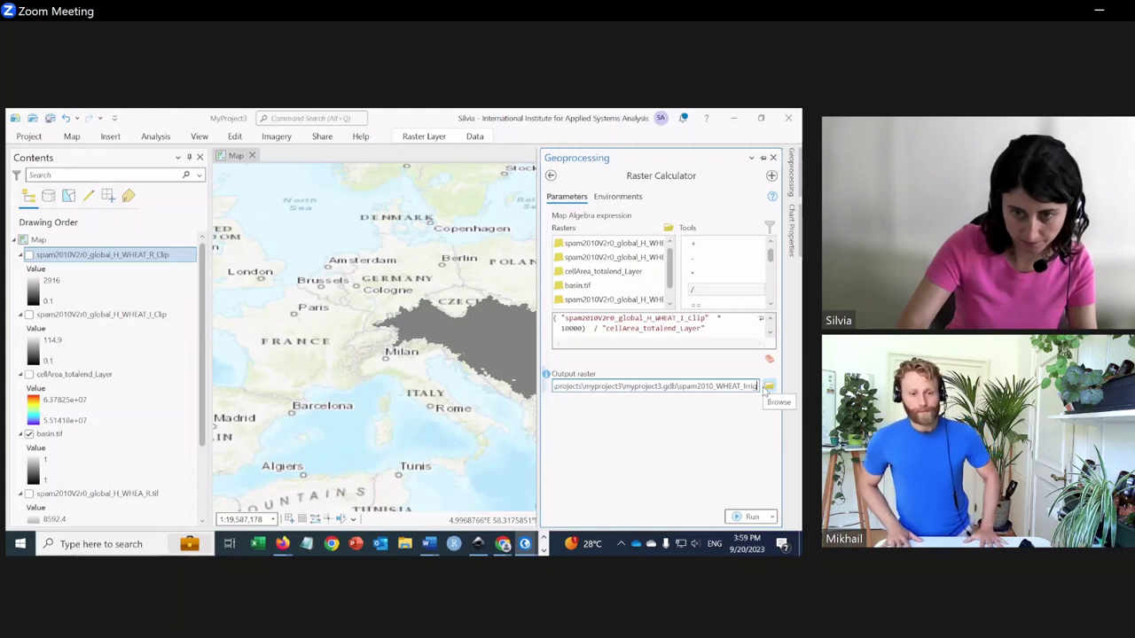
type("ated")
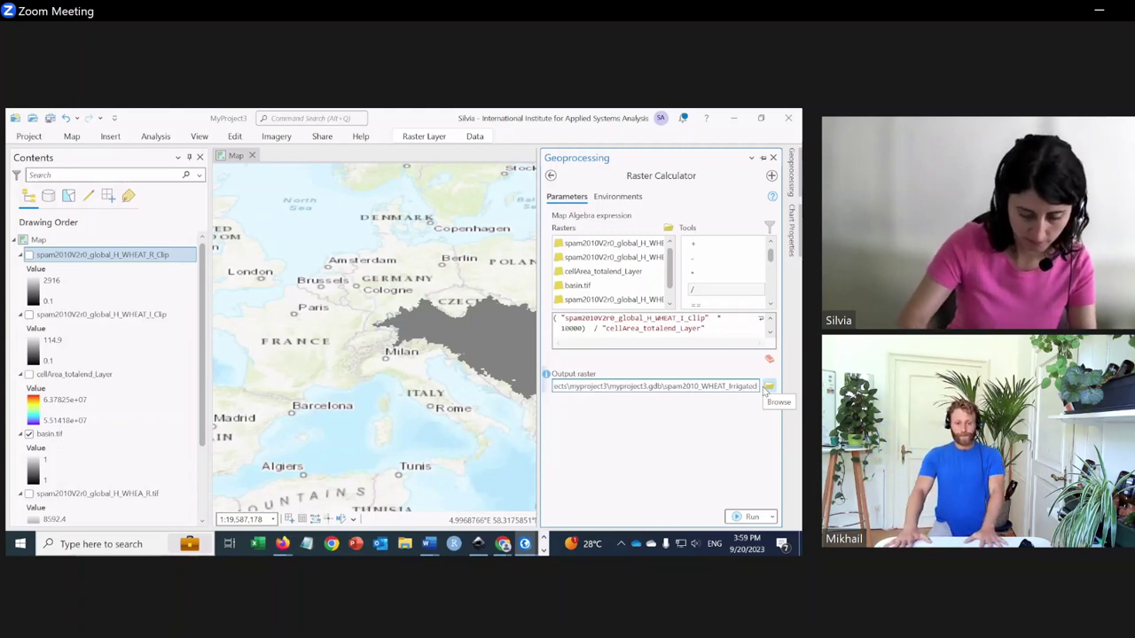
type("_fraction")
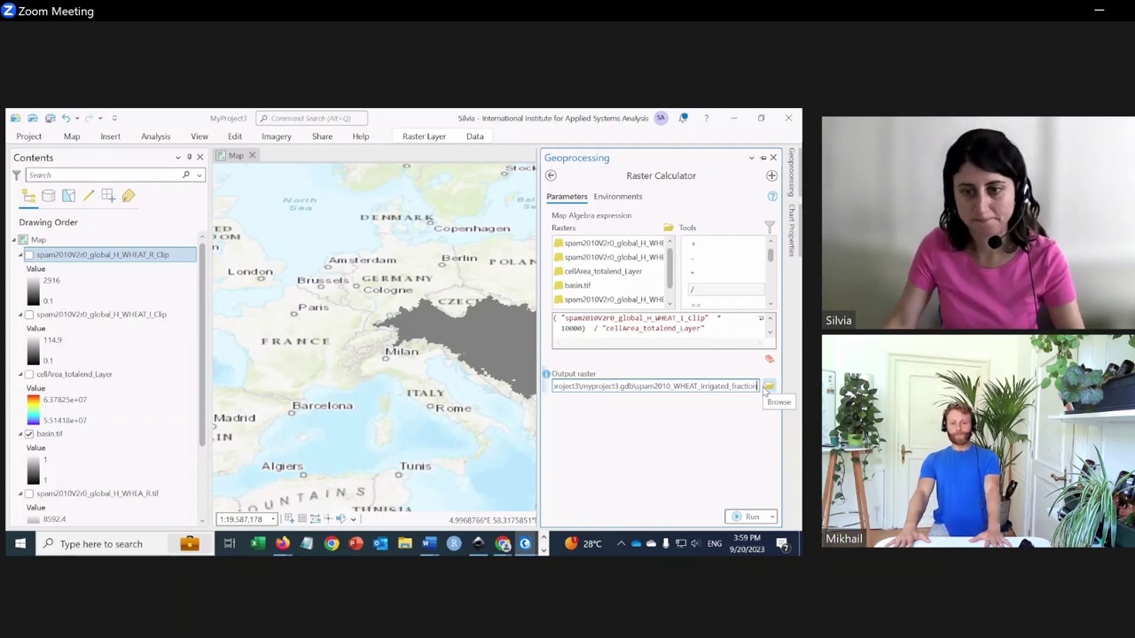
Run the irrigated fraction calculation, hide basin.tif, and zoom toward the Danube basin.
left_click(752, 517)
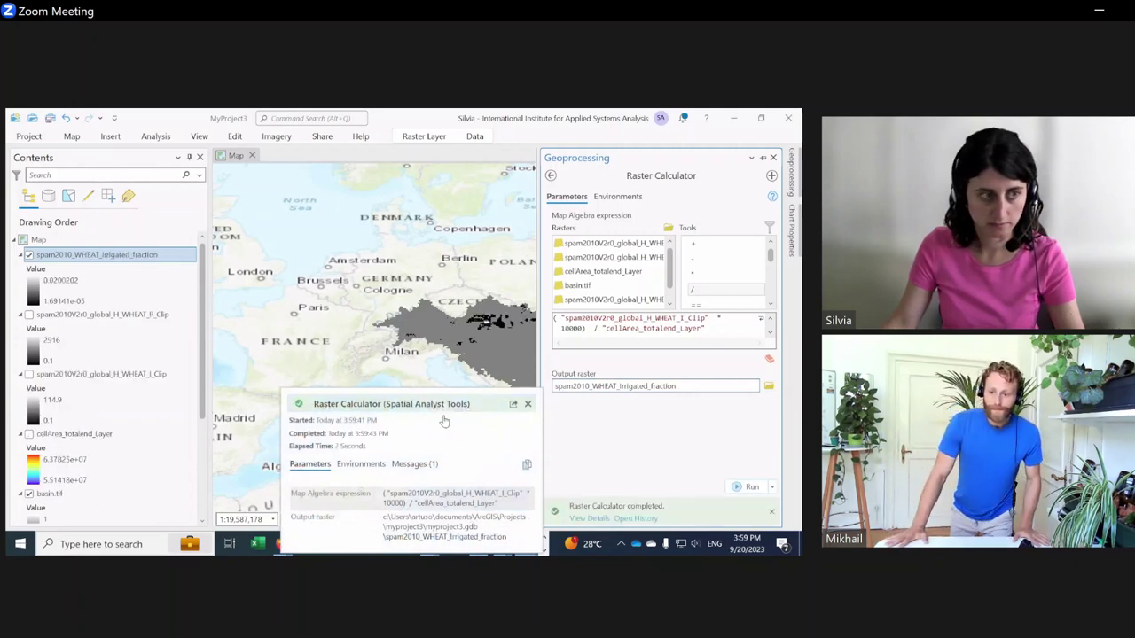
left_click(791, 182)
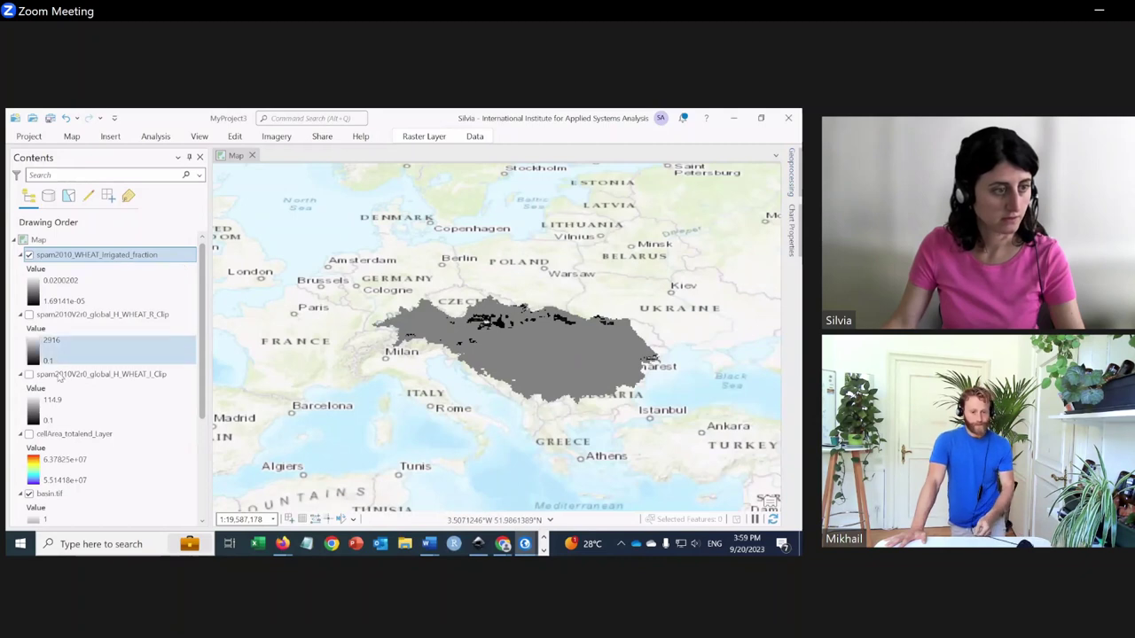
left_click(29, 494)
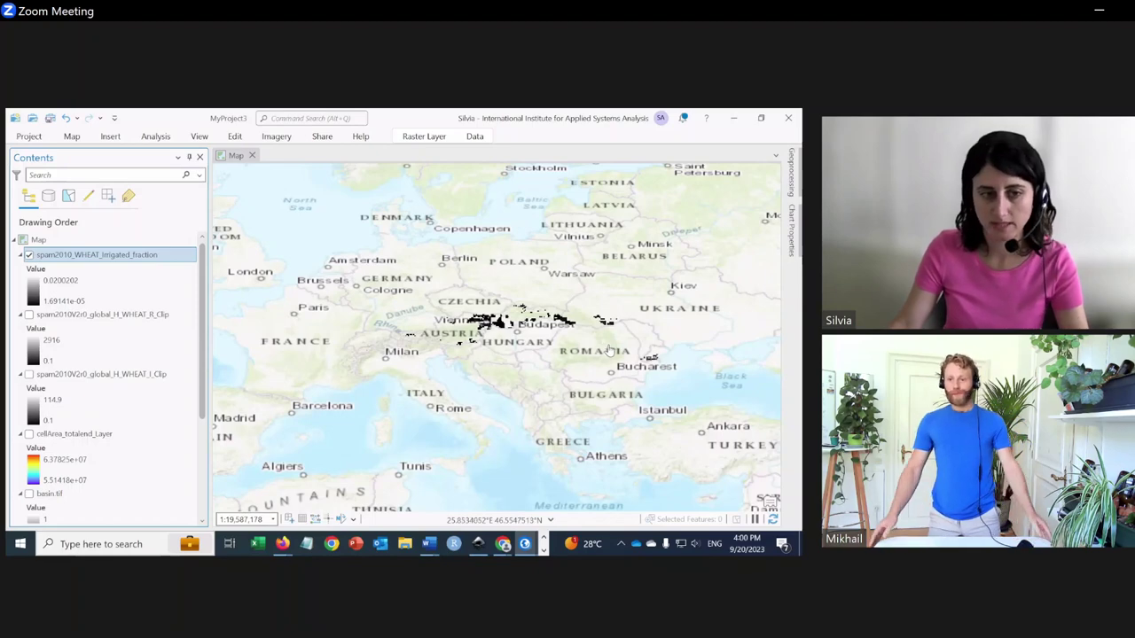
scroll(476, 333, "up", 2)
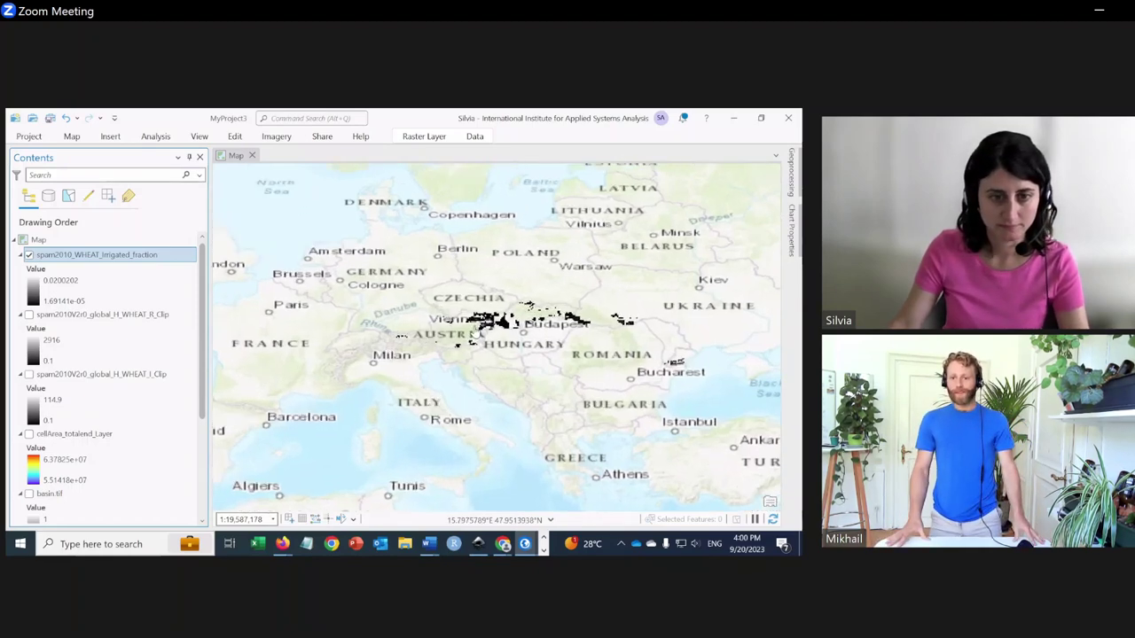
Apply a rainbow colour ramp to the spam2010_WHEAT_Irrigated_fraction layer.
left_click(116, 289)
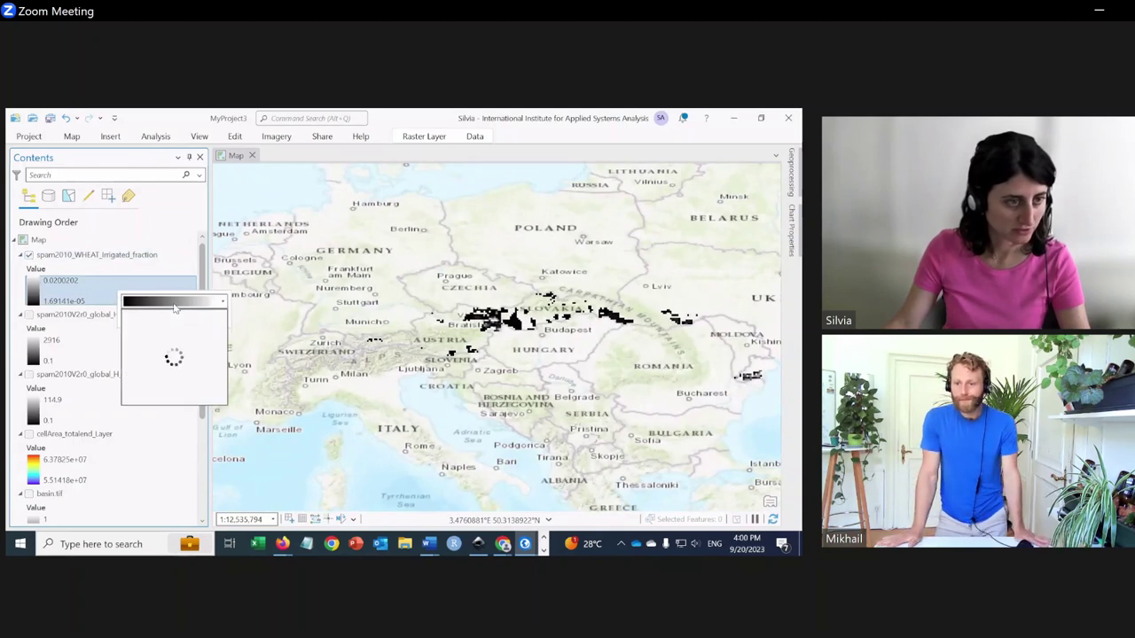
left_click(159, 347)
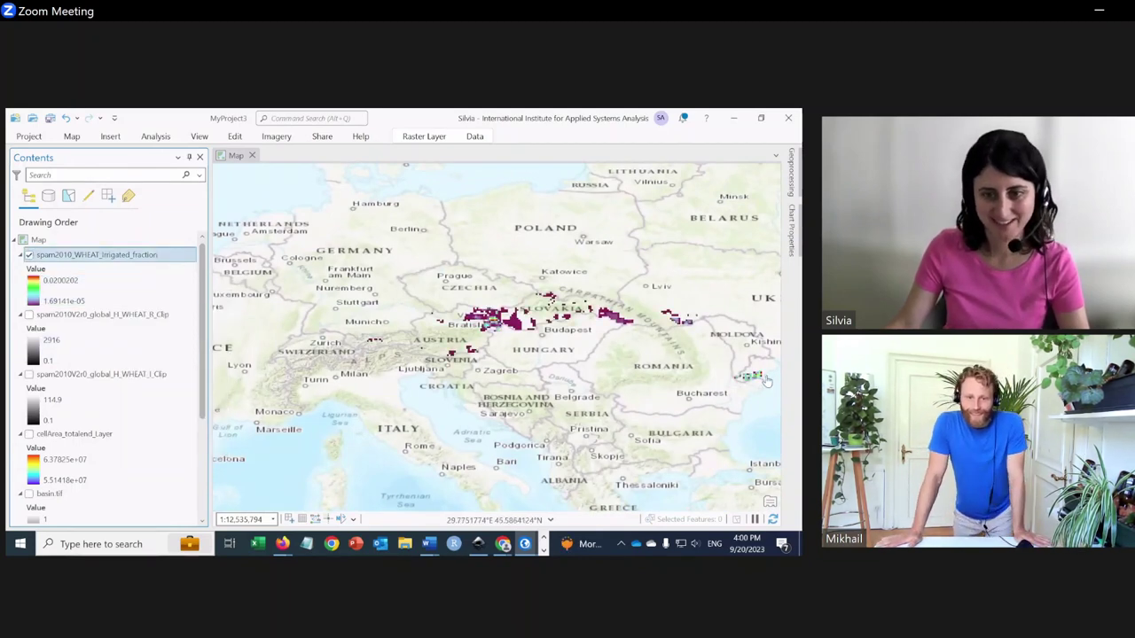
scroll(768, 382, "up", 2)
scroll(767, 382, "down", 2)
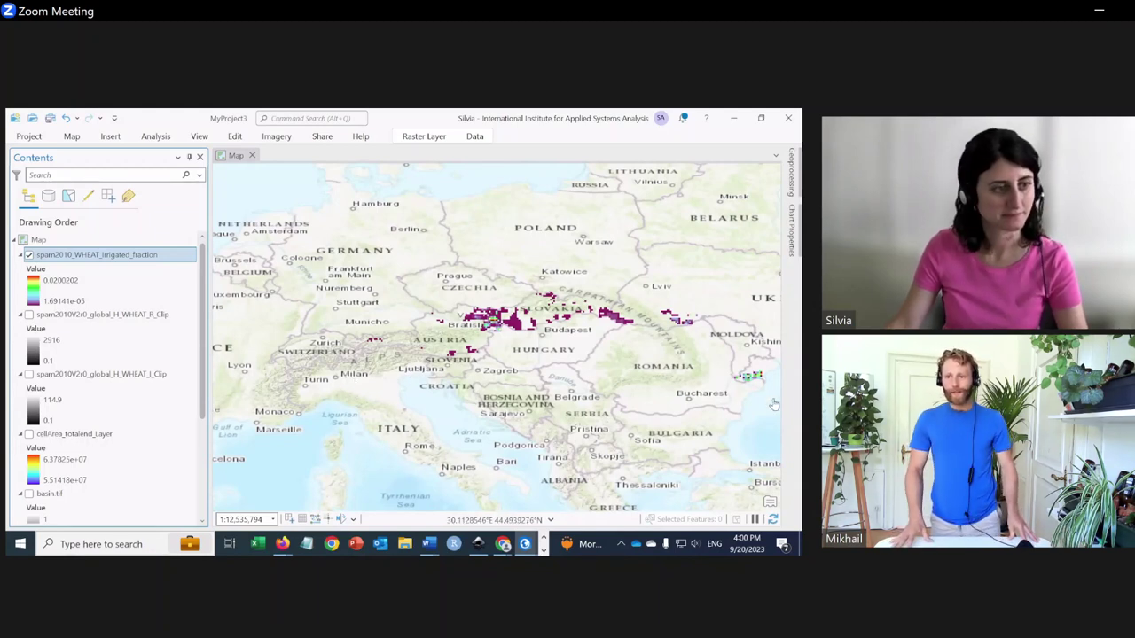
Replace the irrigated raster in the expression with the rainfed wheat clip raster.
left_click(792, 173)
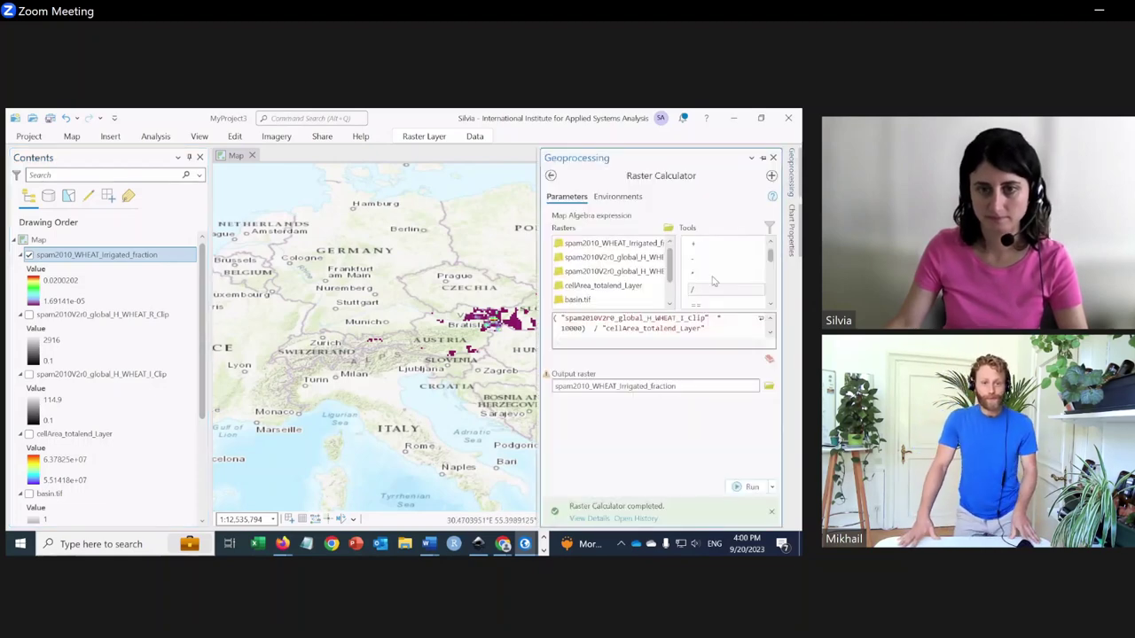
left_click(712, 317)
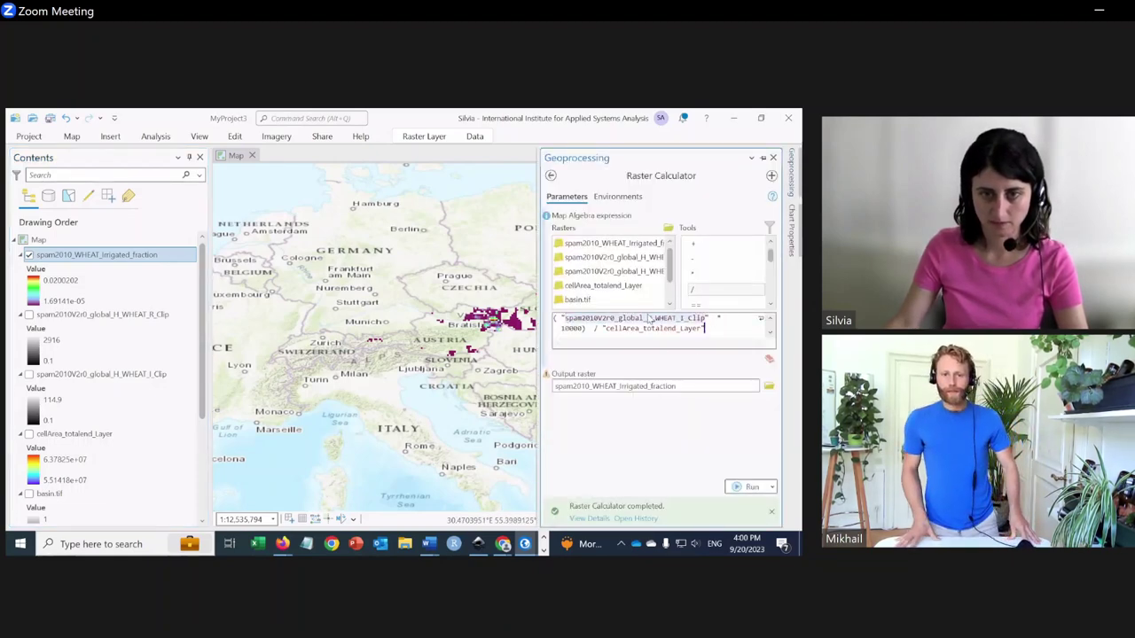
left_click(794, 187)
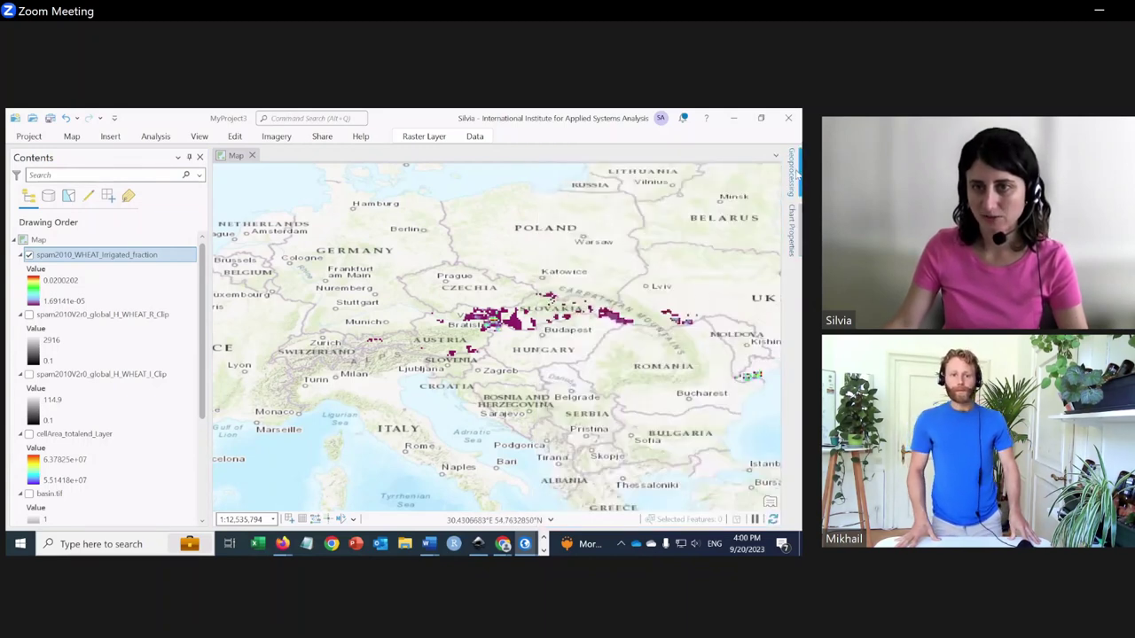
left_click(792, 173)
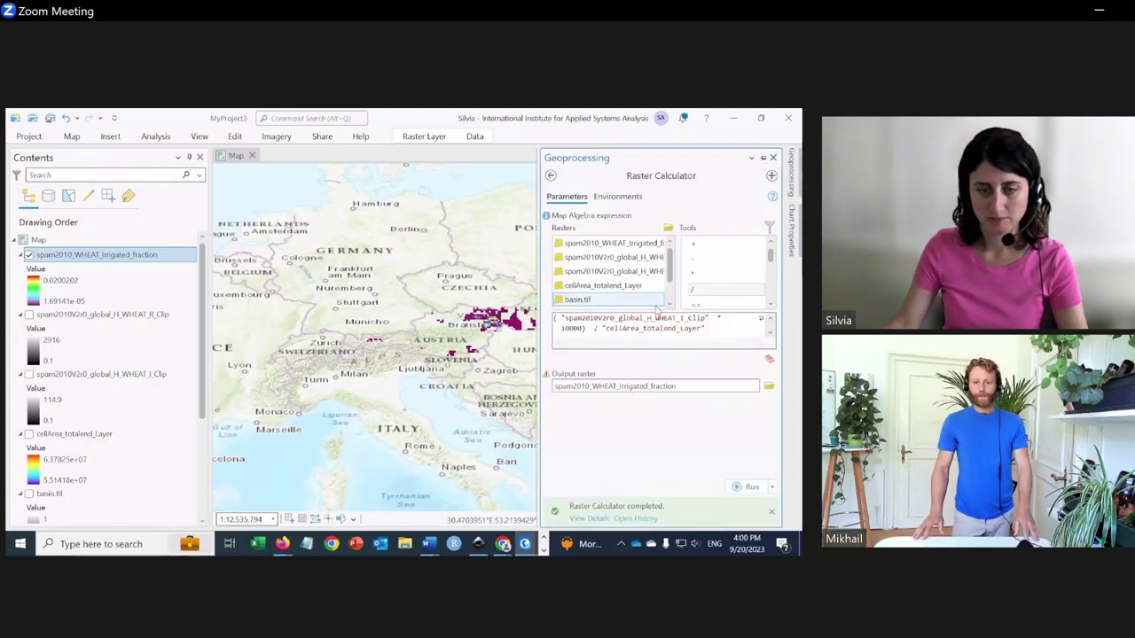
left_click(709, 327)
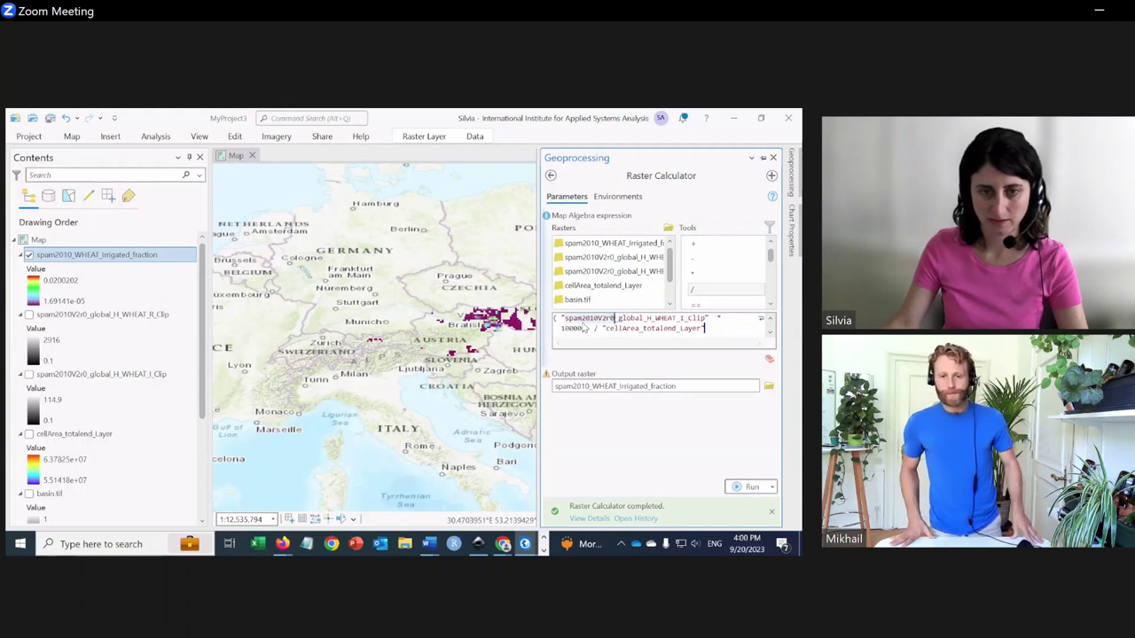
left_click(714, 320)
key("BackSpace")
key("BackSpace")
key("BackSpace")
key("BackSpace")
key("BackSpace")
key("BackSpace")
key("BackSpace")
key("BackSpace")
key("BackSpace")
key("BackSpace")
key("BackSpace")
key("BackSpace")
key("BackSpace")
key("BackSpace")
key("BackSpace")
key("BackSpace")
key("BackSpace")
key("BackSpace")
key("BackSpace")
key("BackSpace")
key("BackSpace")
key("BackSpace")
key("BackSpace")
key("BackSpace")
key("BackSpace")
key("BackSpace")
key("BackSpace")
key("BackSpace")
key("BackSpace")
key("BackSpace")
key("BackSpace")
key("BackSpace")
key("BackSpace")
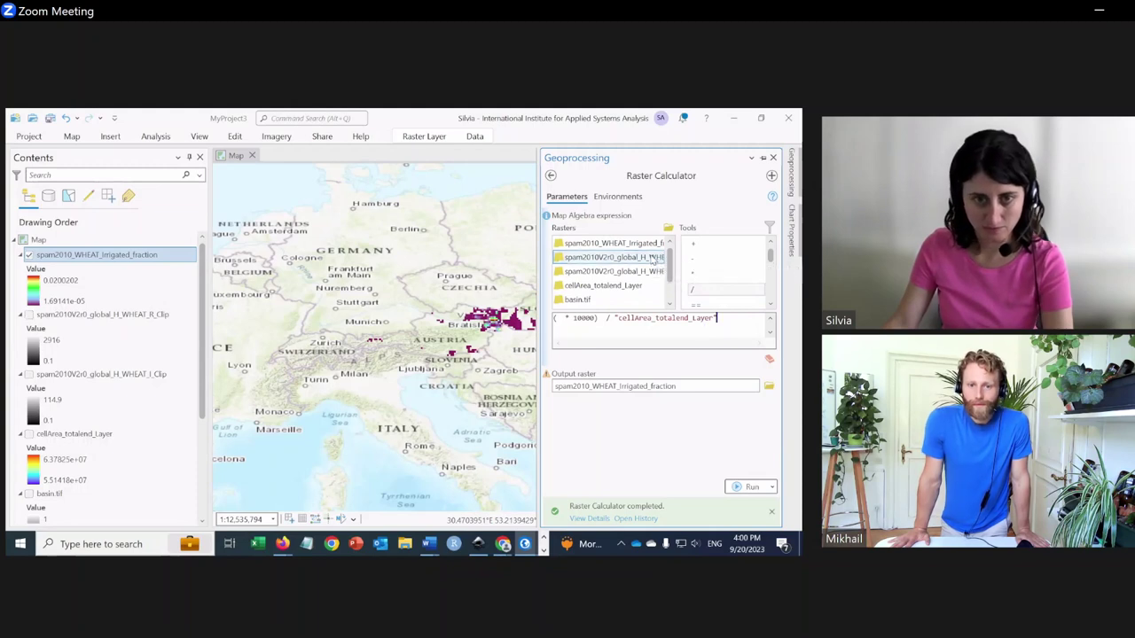
double_click(652, 257)
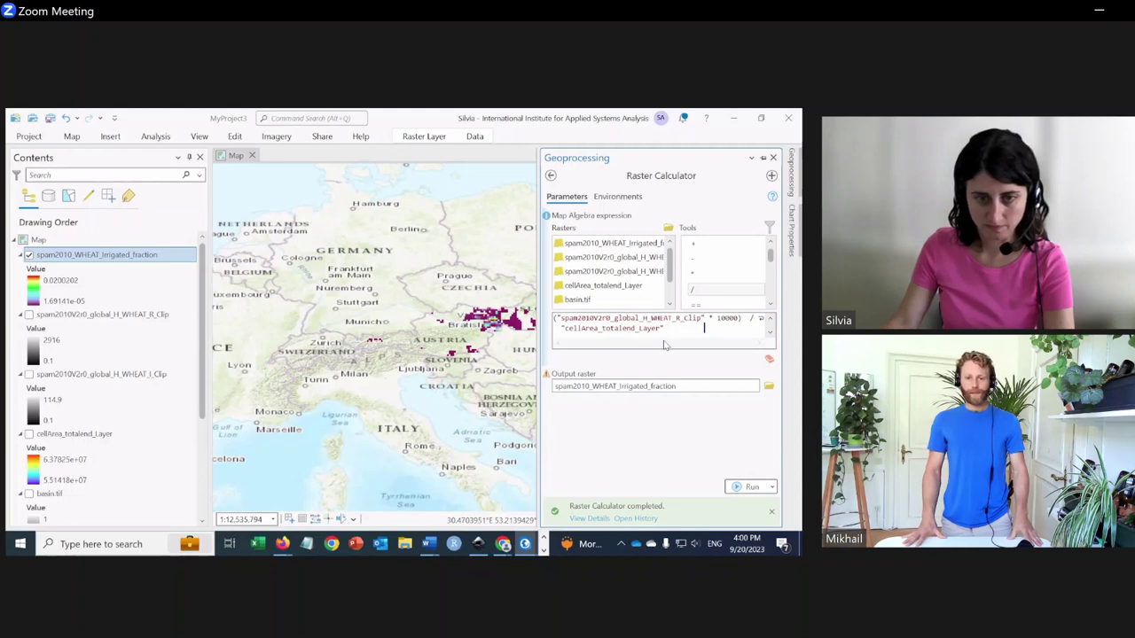
Rename the output to spam2010_WHEAT_Rainfed_fraction and run the calculation.
left_click(683, 386)
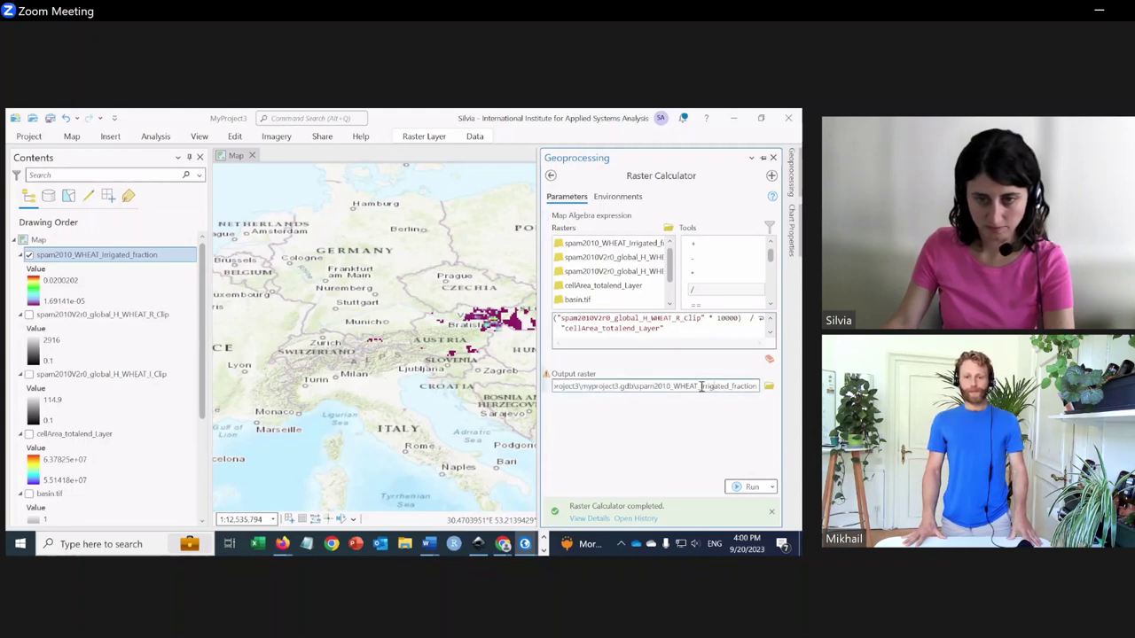
mouse_move(546, 377)
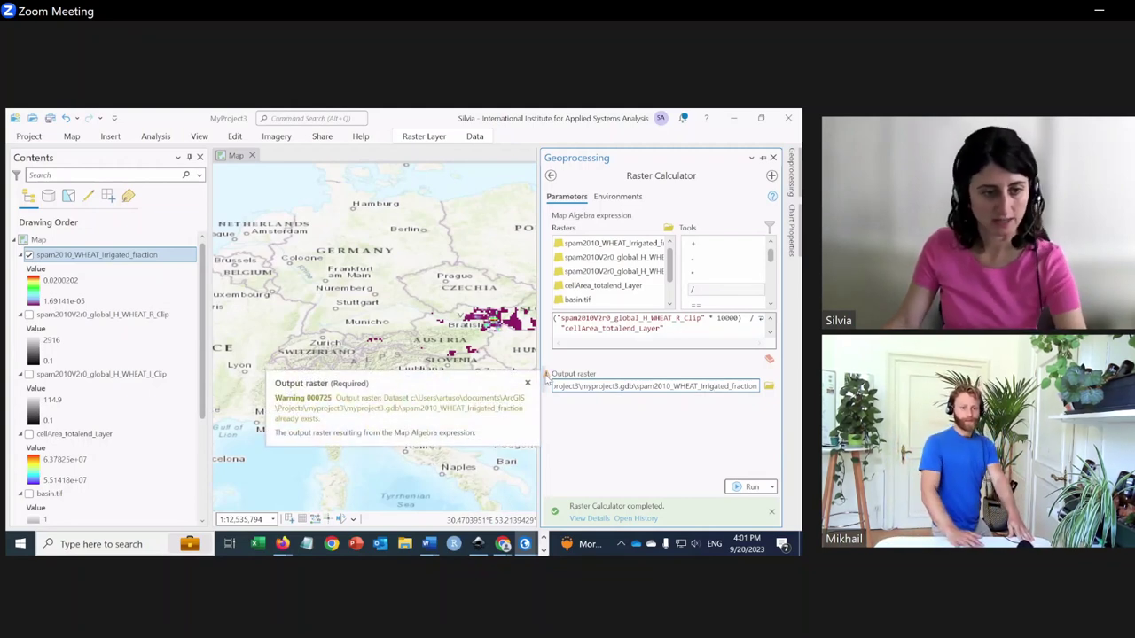
left_click(726, 388)
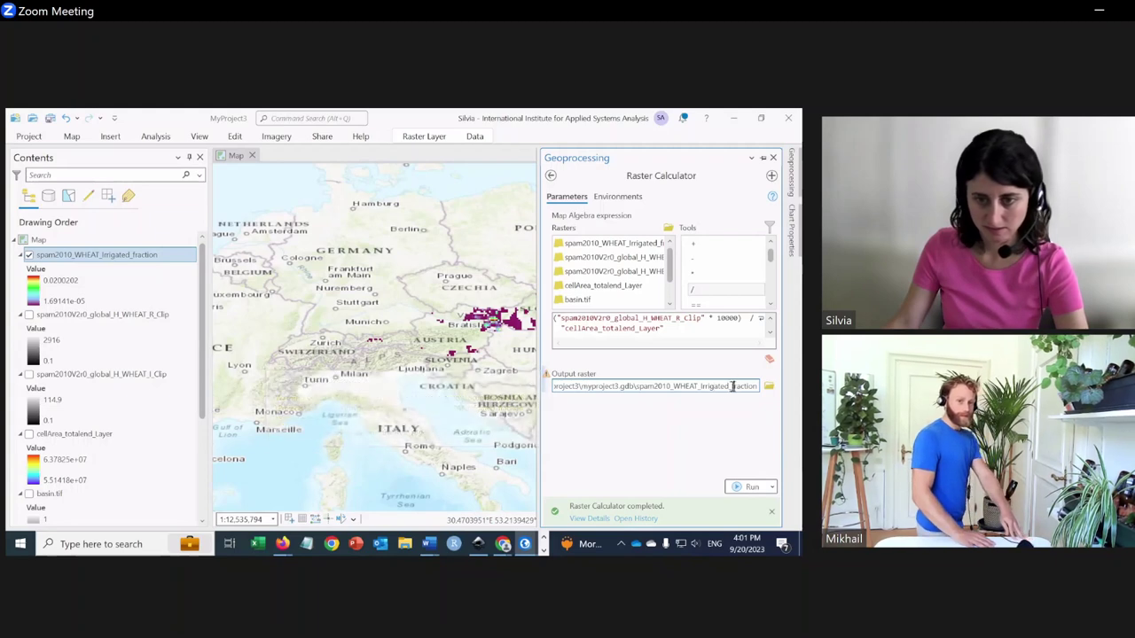
left_click_drag(703, 388, 733, 388)
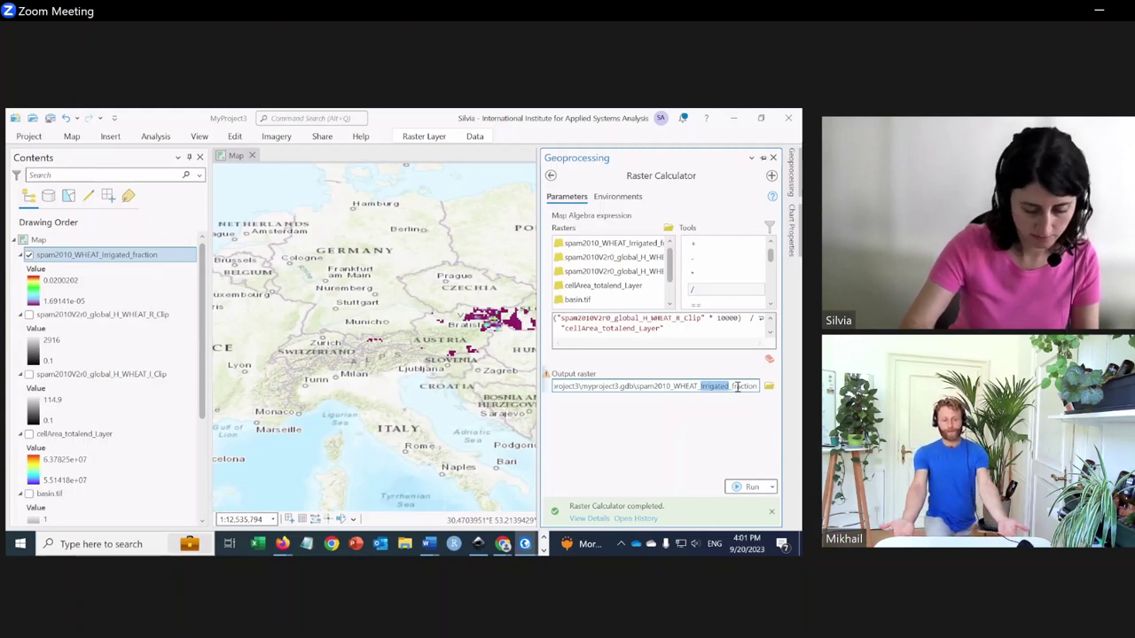
type("Ra")
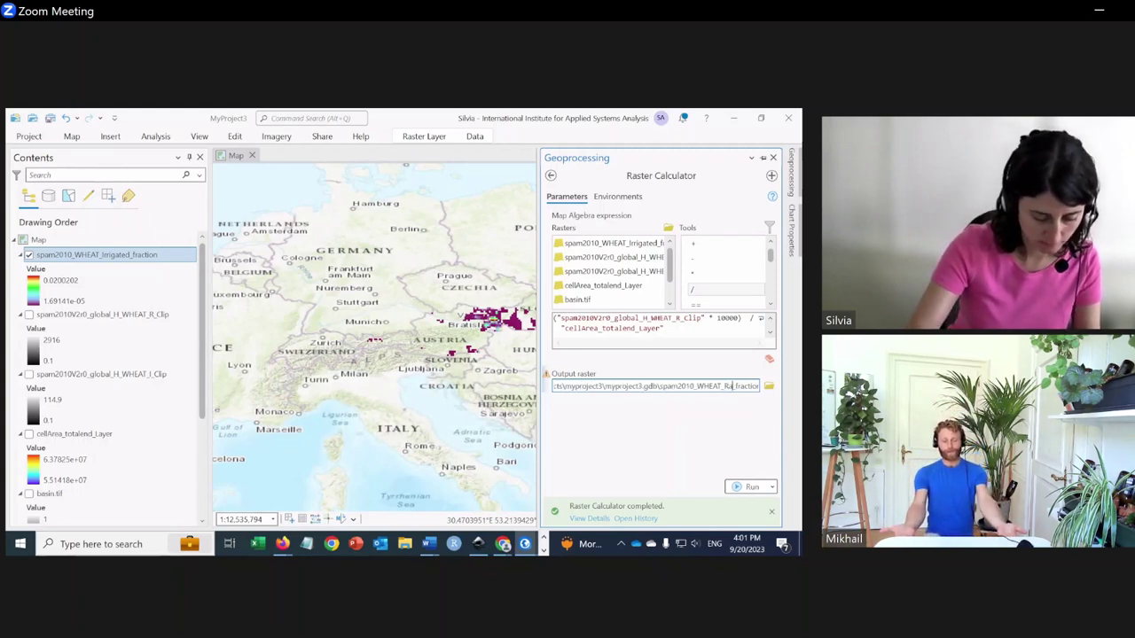
type("infed")
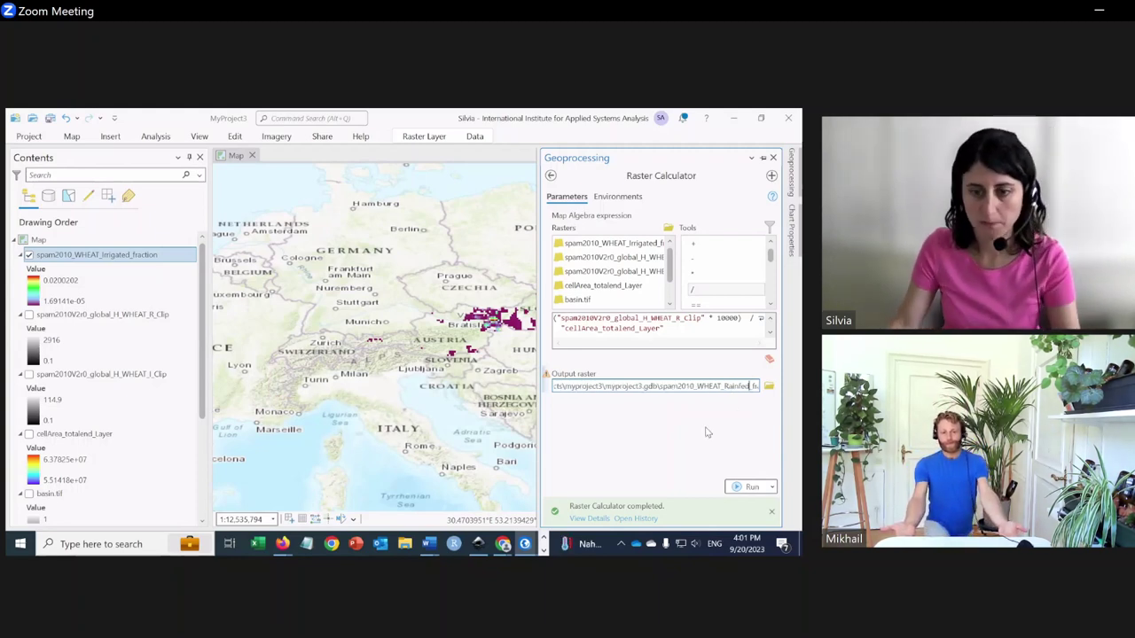
left_click(743, 487)
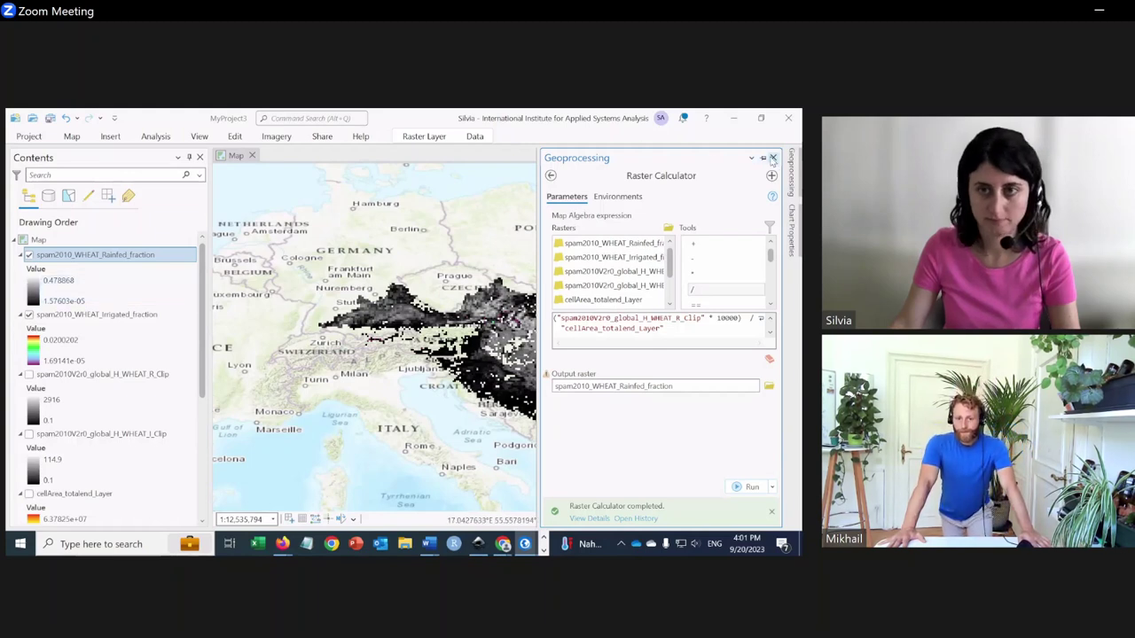
Close the Raster Calculator to show the rainfed fraction raster on the map.
left_click(773, 158)
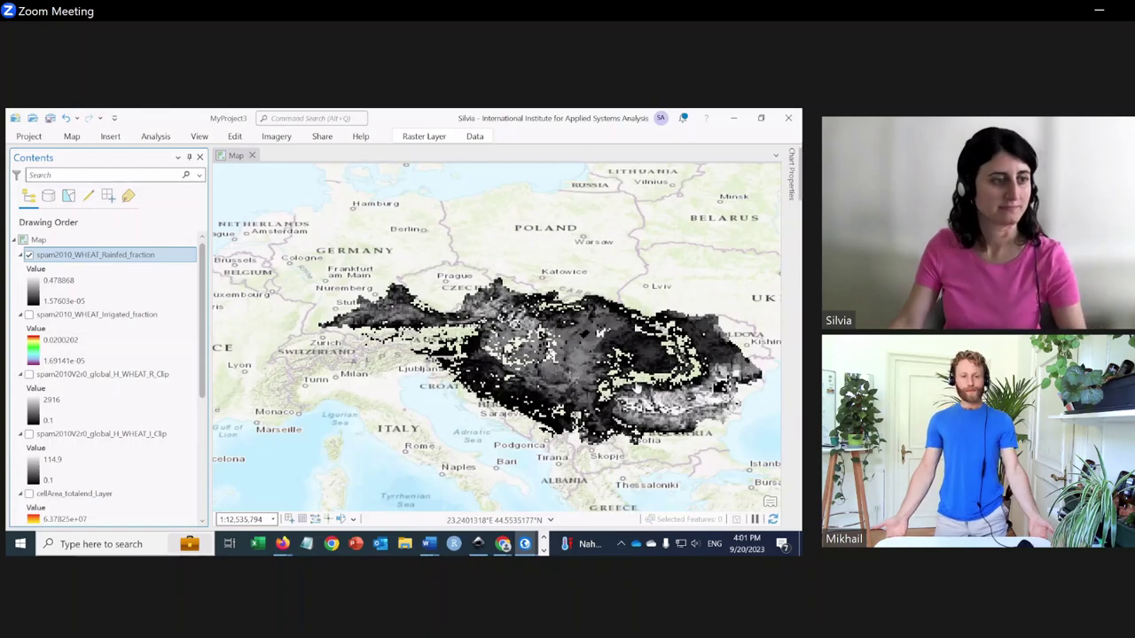
Open Data > Export Raster for the spam2010_WHEAT_Irrigated_fraction layer.
right_click(89, 321)
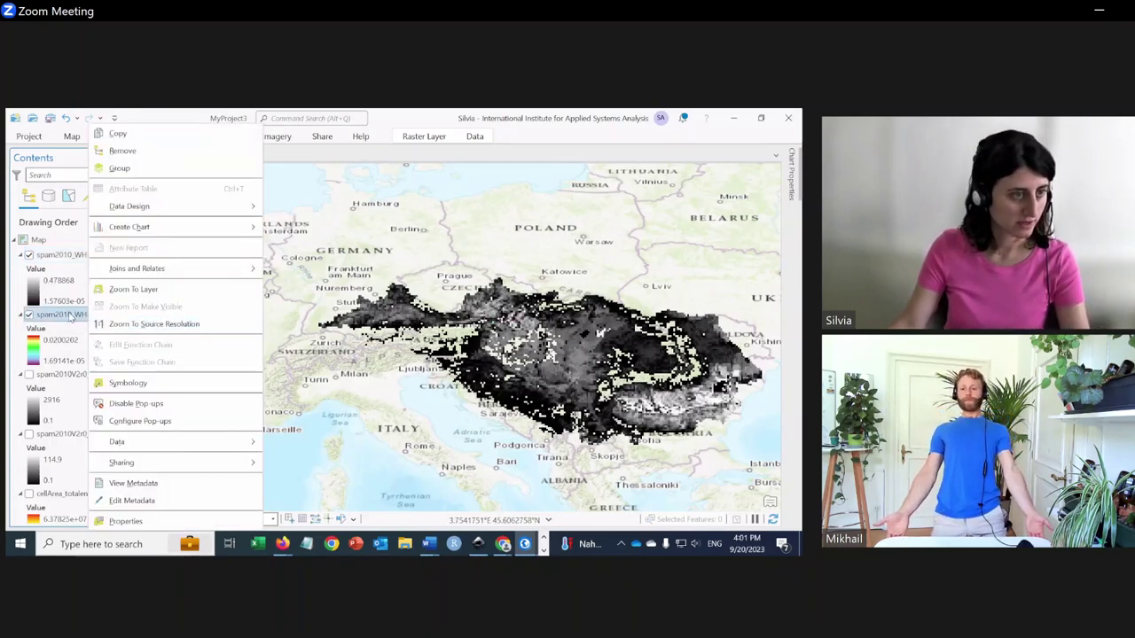
left_click(70, 316)
key("Down")
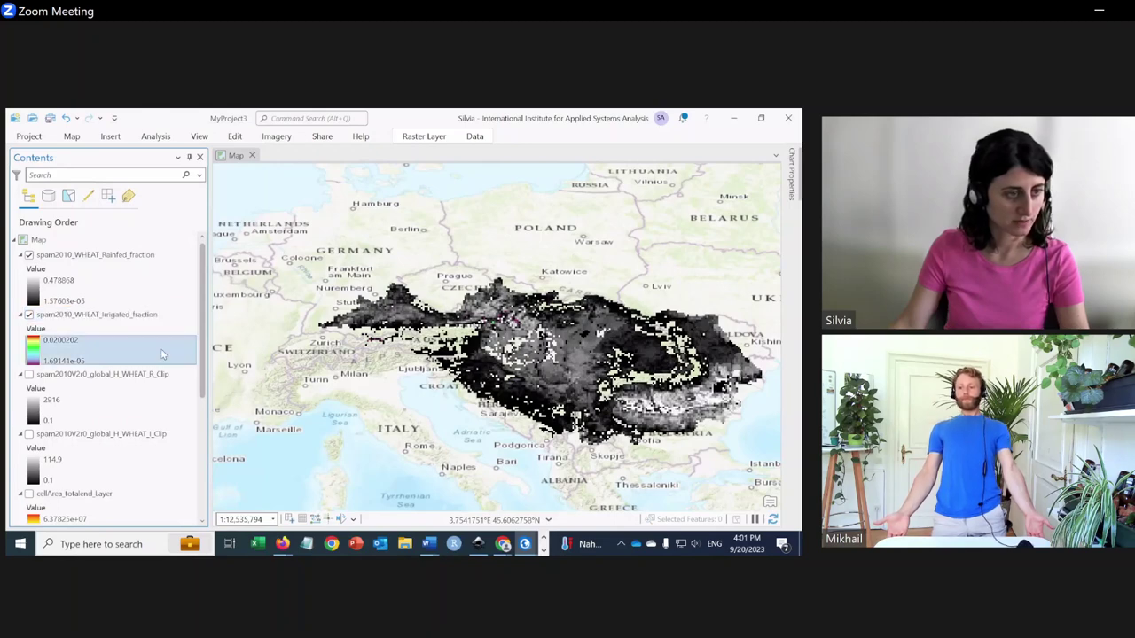
key("Up")
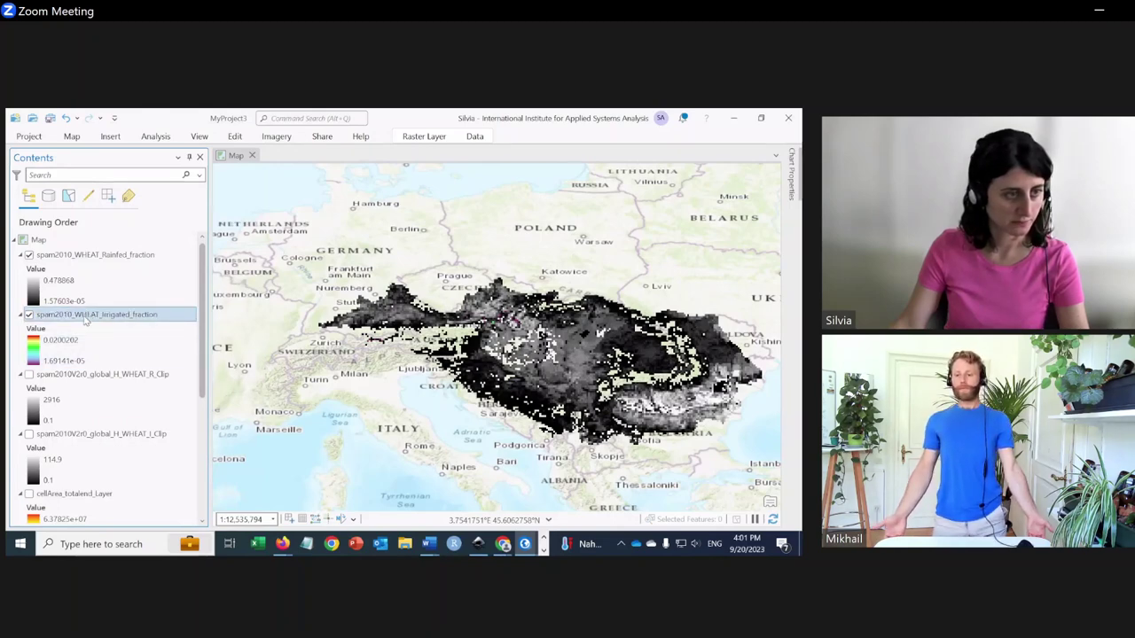
right_click(86, 321)
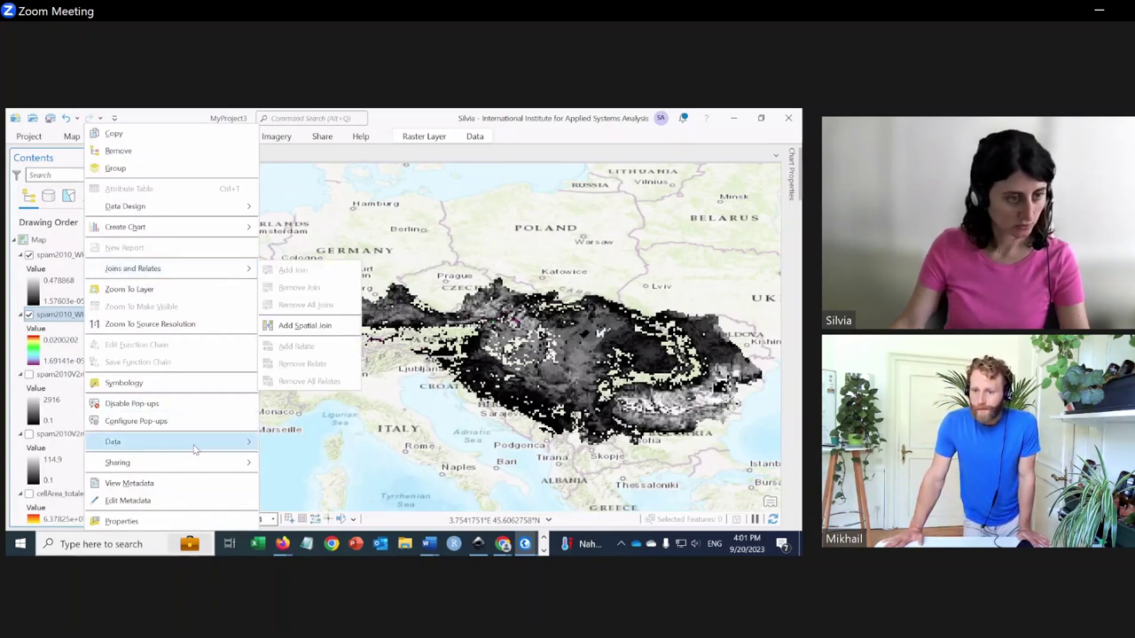
mouse_move(195, 449)
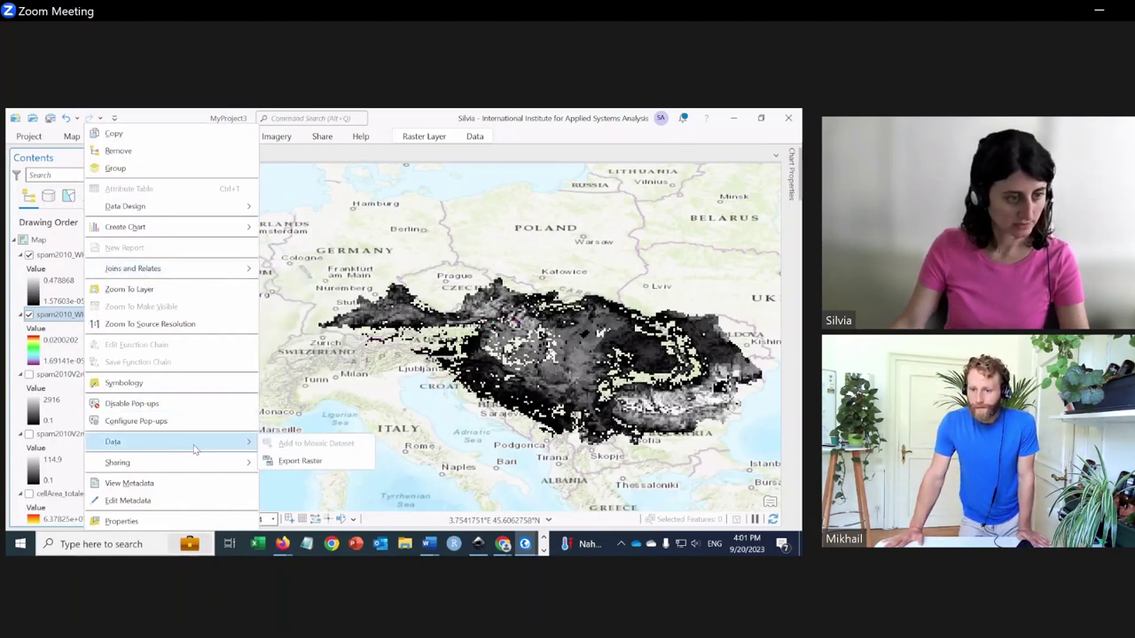
left_click(302, 461)
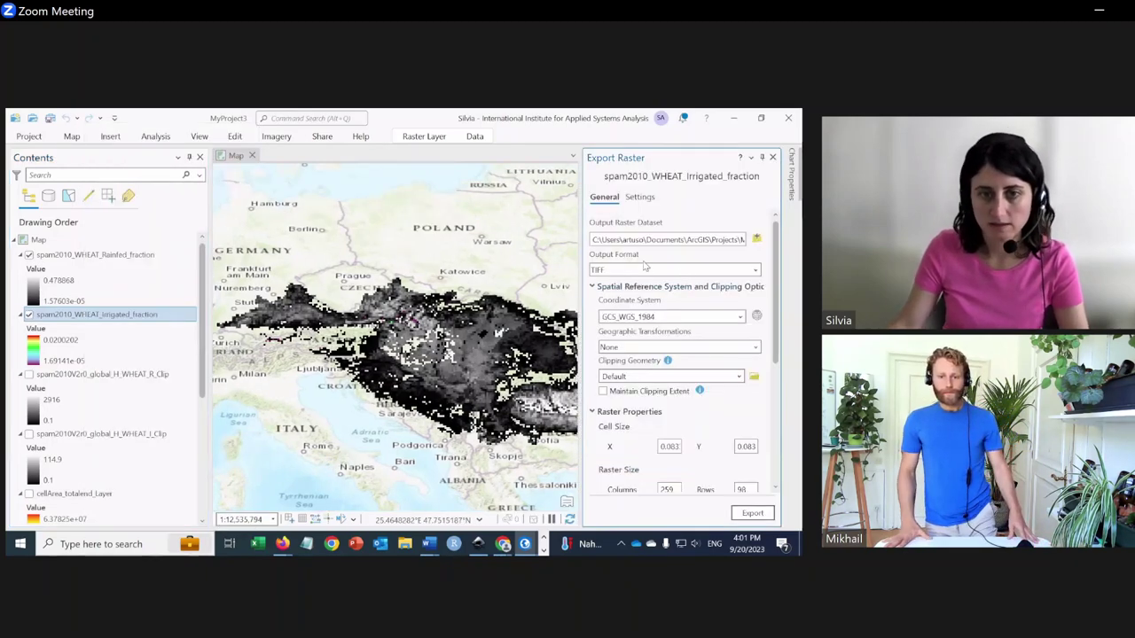
Export the irrigated fraction in TIFF format to the project folder as spam2010_WHEAT_Irrigated_.tif.
left_click(756, 270)
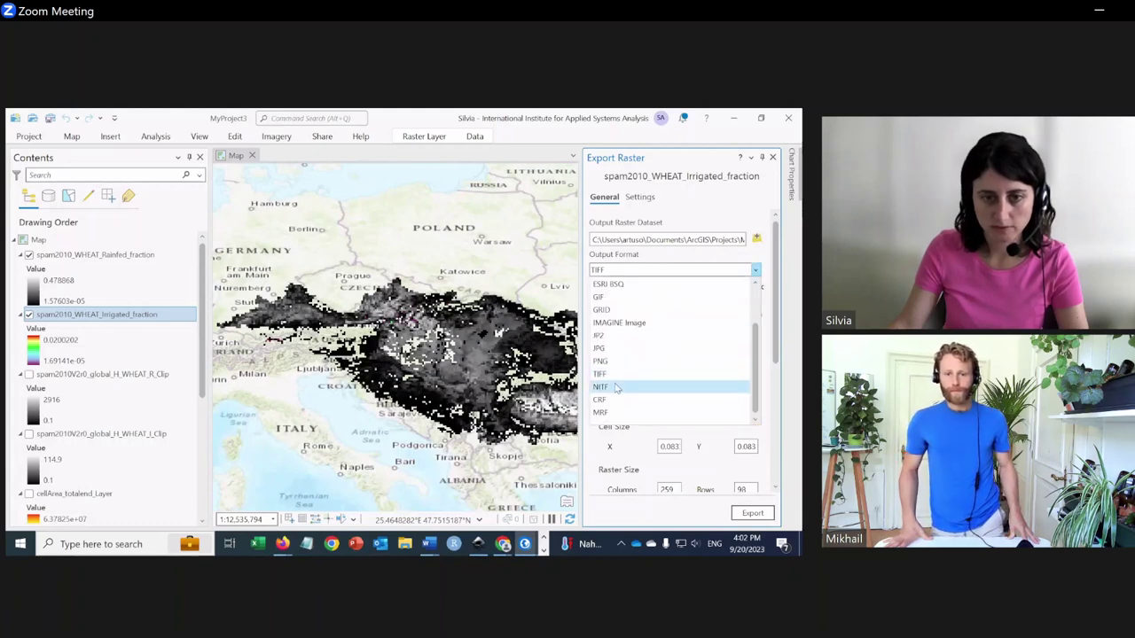
left_click(614, 374)
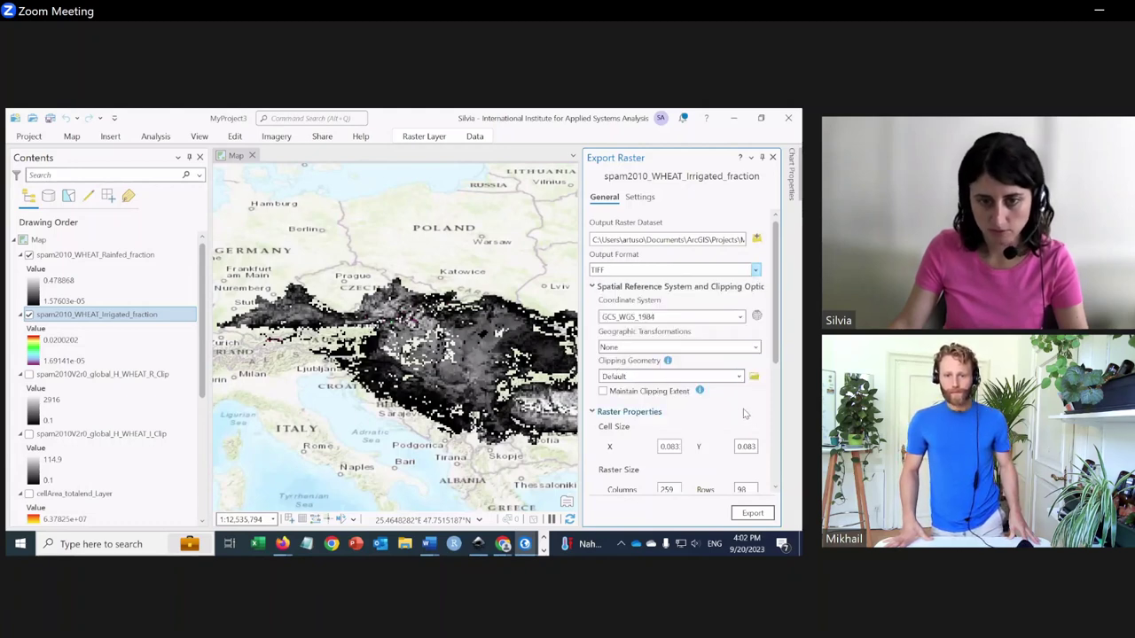
scroll(743, 416, "down", 5)
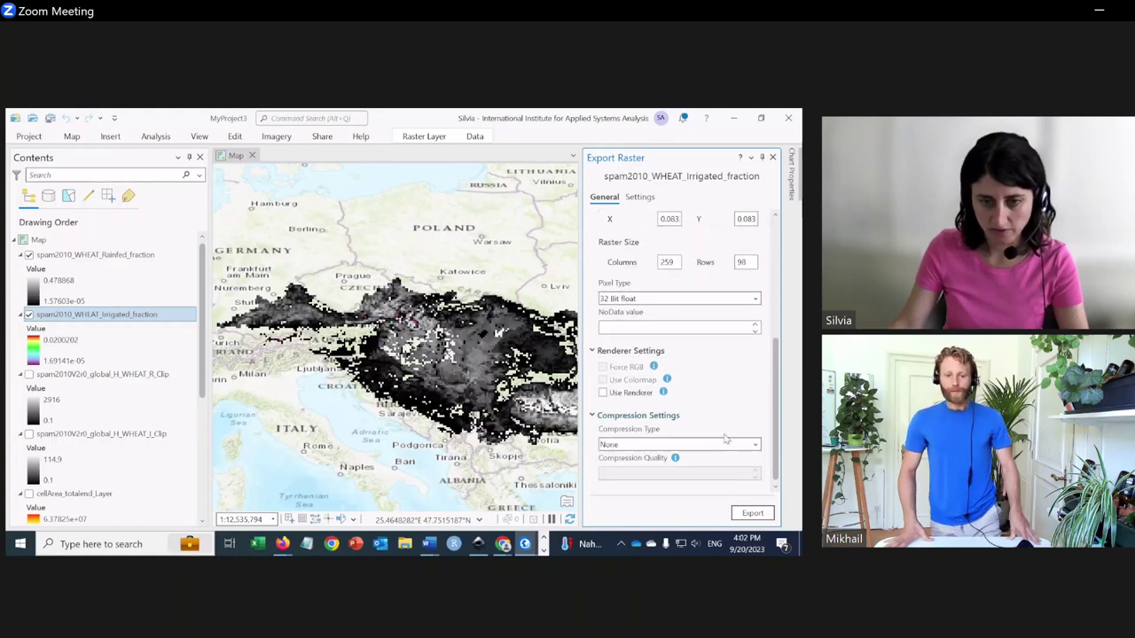
scroll(723, 441, "up", 5)
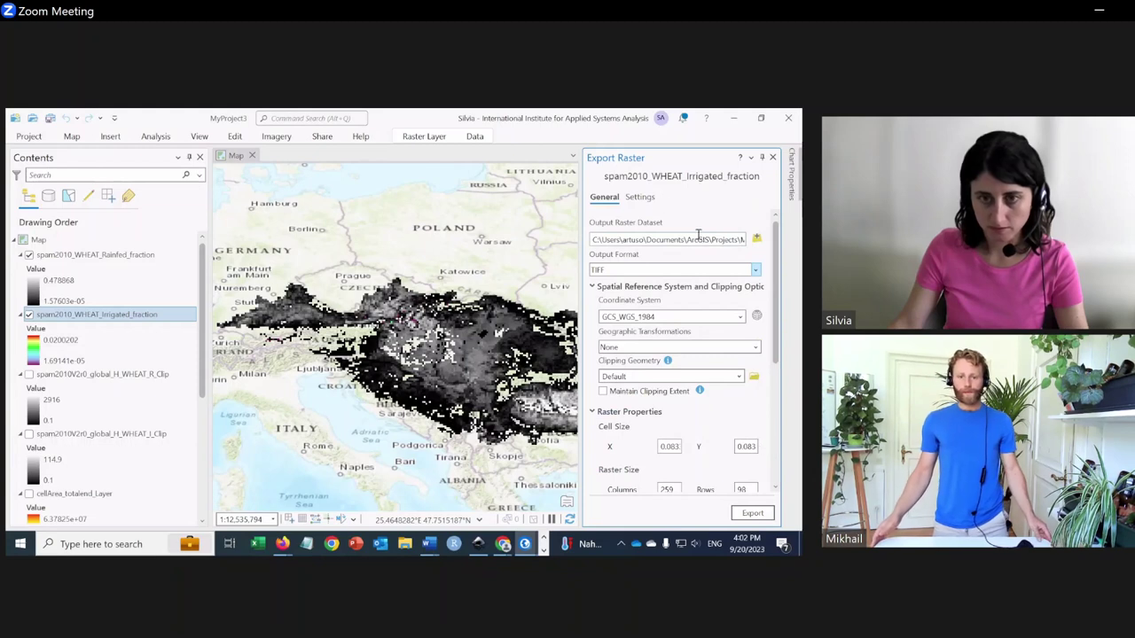
left_click_drag(701, 238, 766, 241)
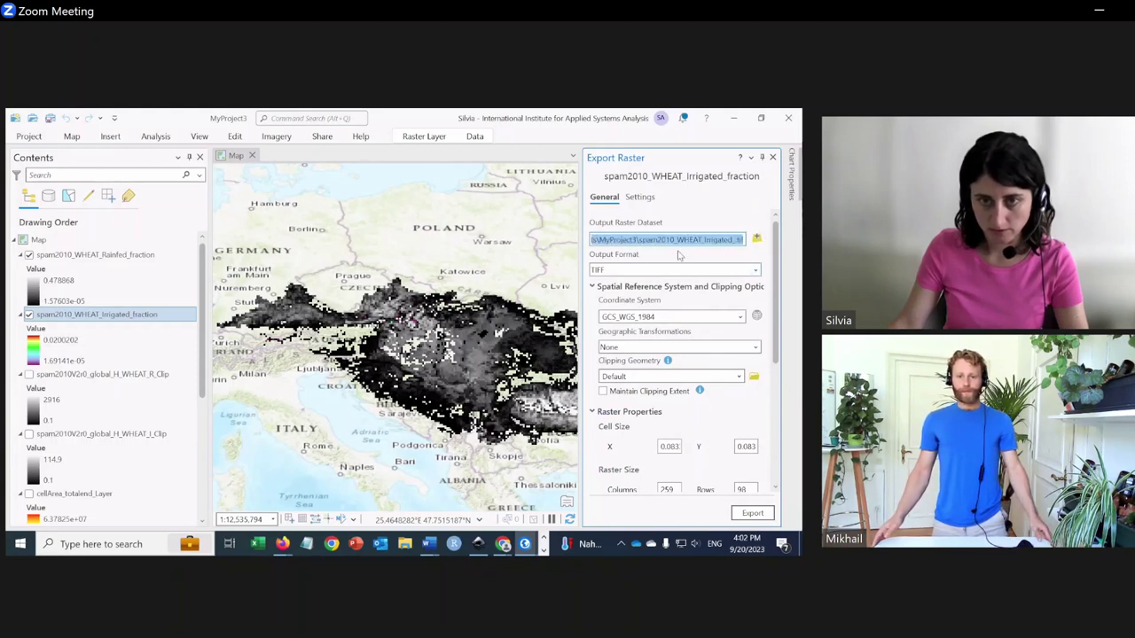
left_click_drag(635, 241, 606, 242)
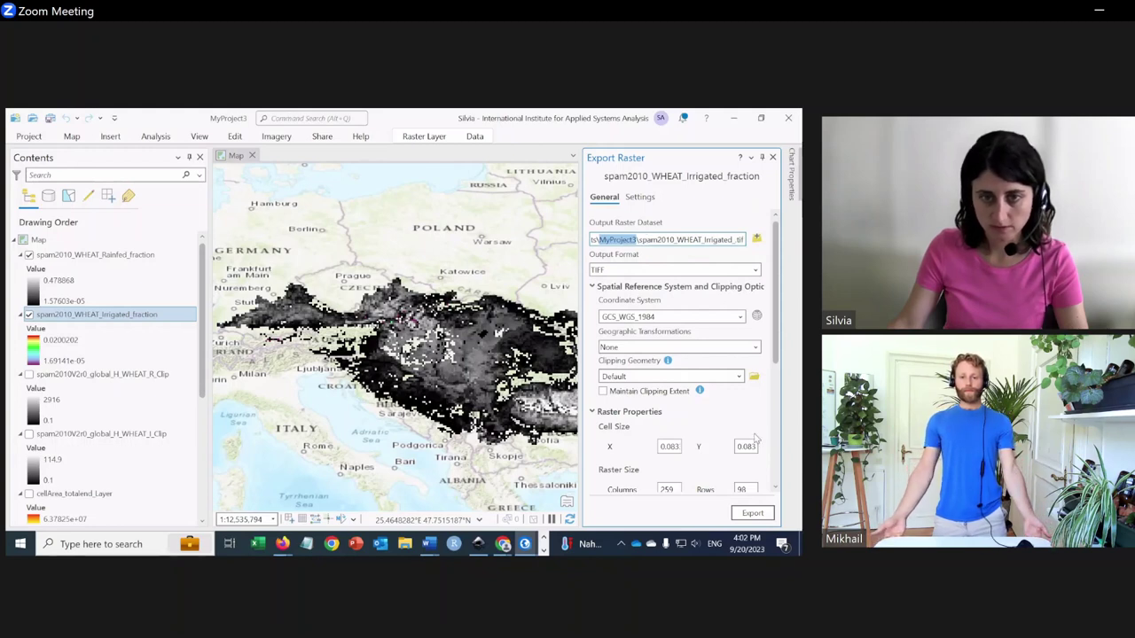
left_click(761, 520)
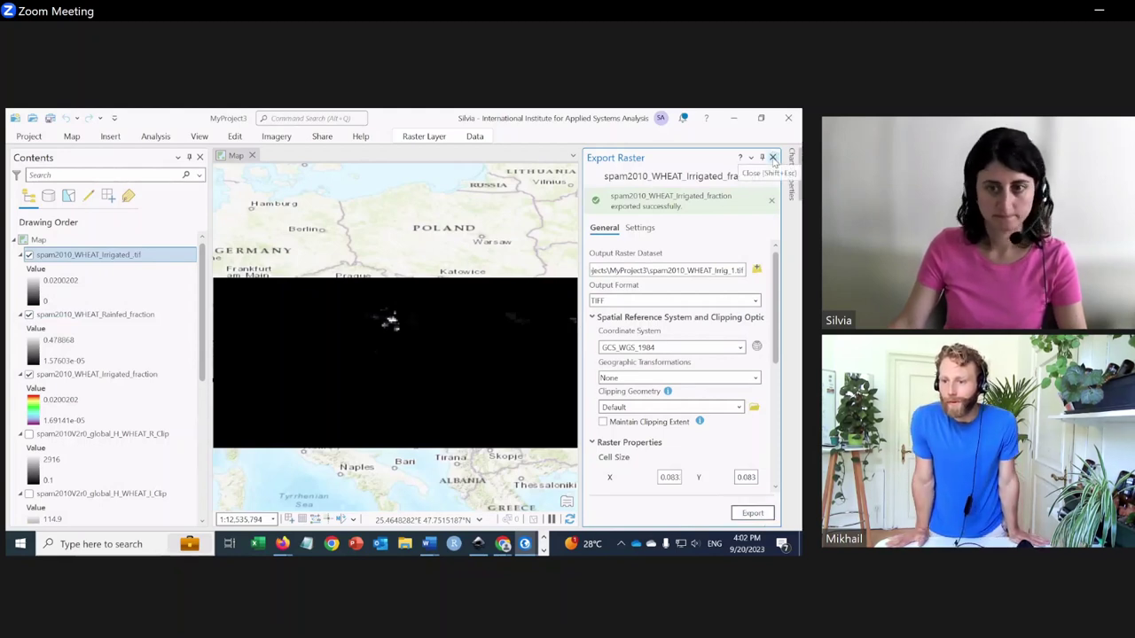
left_click(772, 158)
Hide the spam2010_WHEAT_Irrigated_tif and spam2010_WHEAT_Irrigated_fraction layers.
scroll(648, 326, "down", 2)
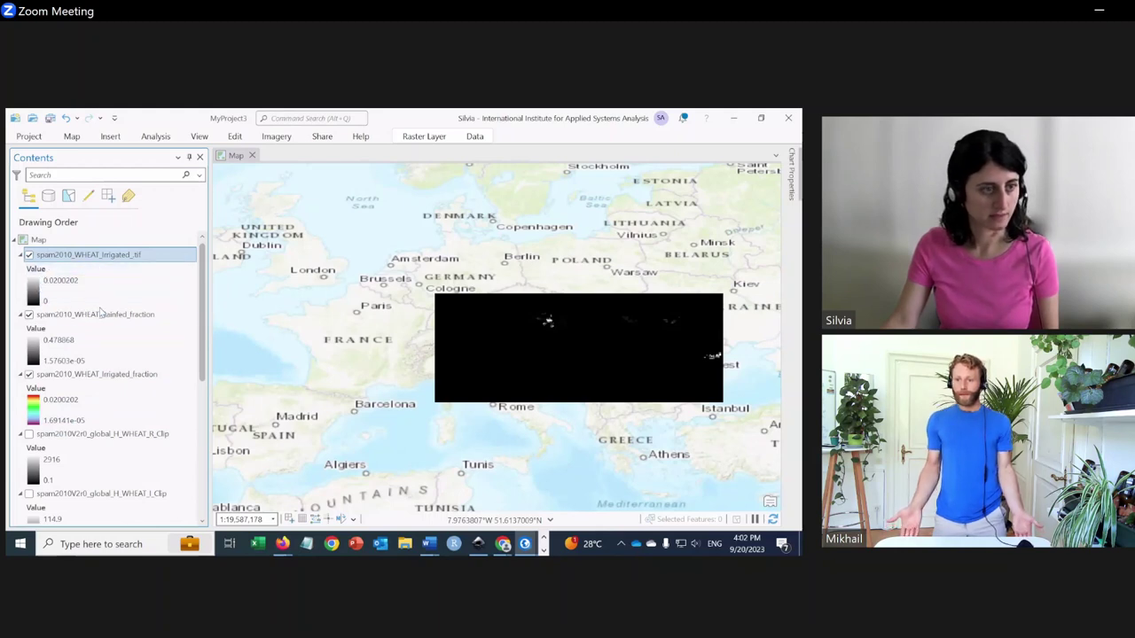
left_click(98, 316)
right_click(96, 325)
left_click(43, 273)
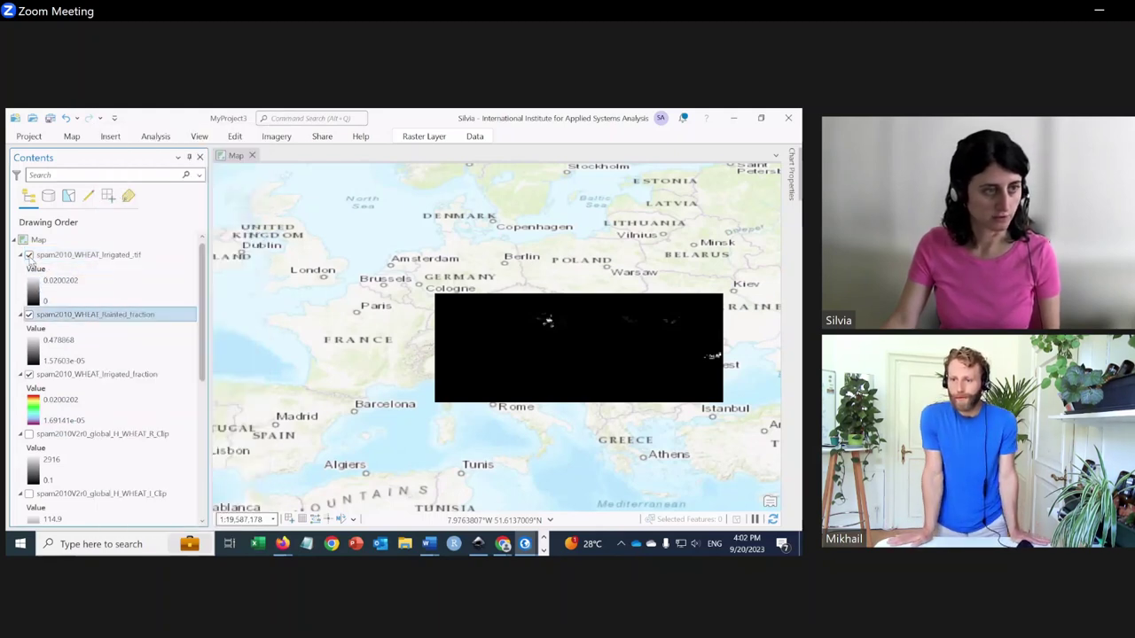
left_click(28, 254)
left_click(29, 374)
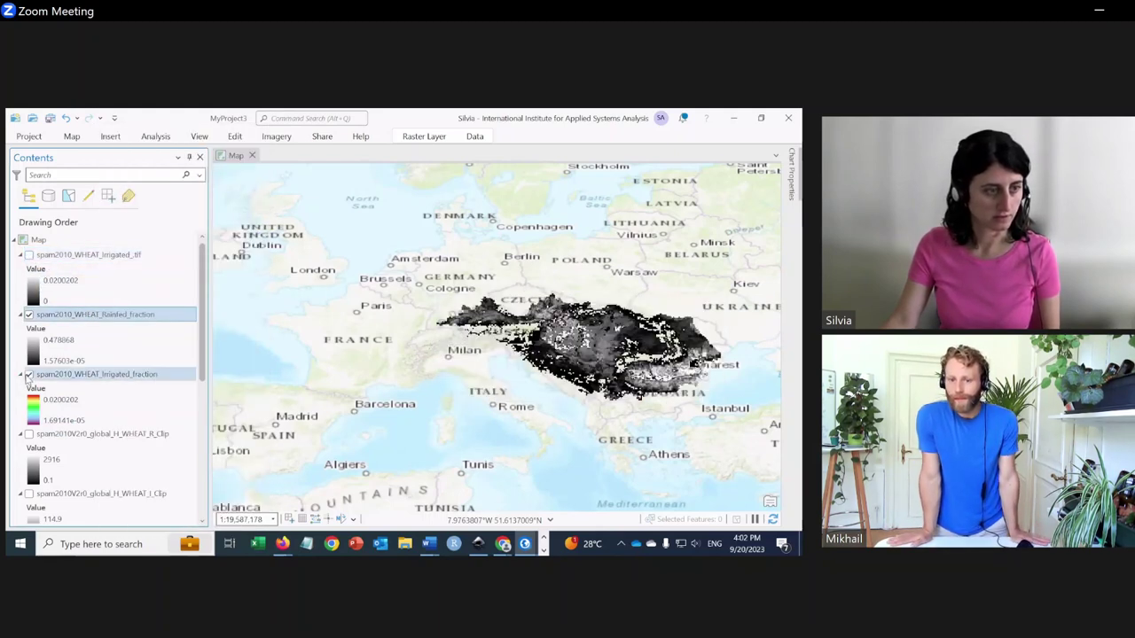
right_click(93, 327)
key("Escape")
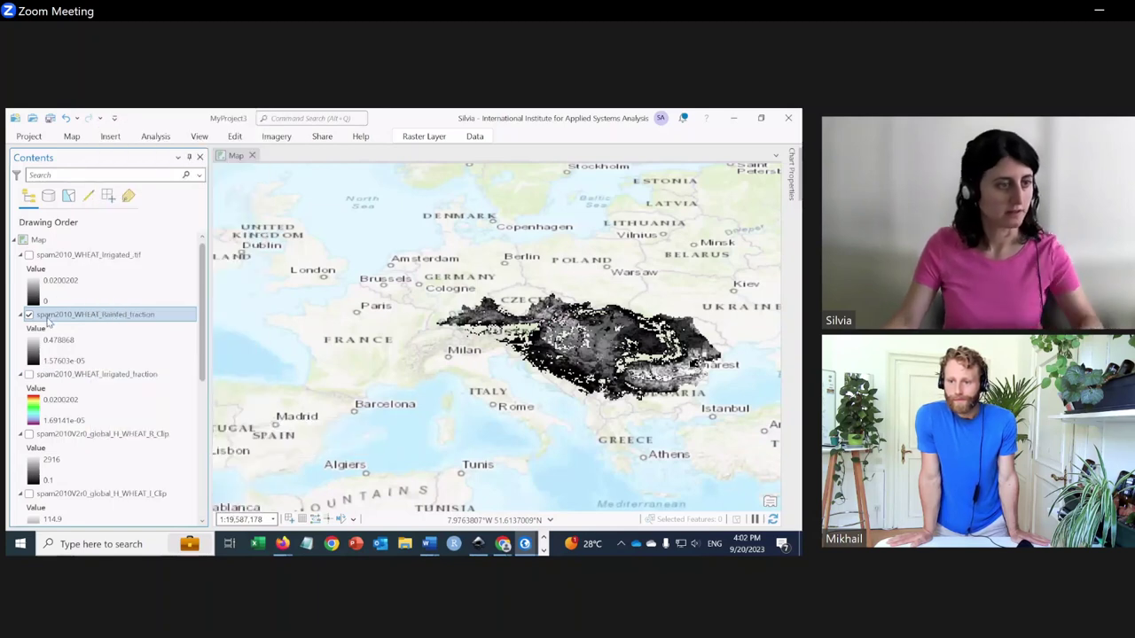
Export spam2010_WHEAT_Rainfed_fraction via Data > Export Raster as TIFF spam2010_WHEAT_Rainfed_fr.tif.
right_click(49, 317)
mouse_move(128, 443)
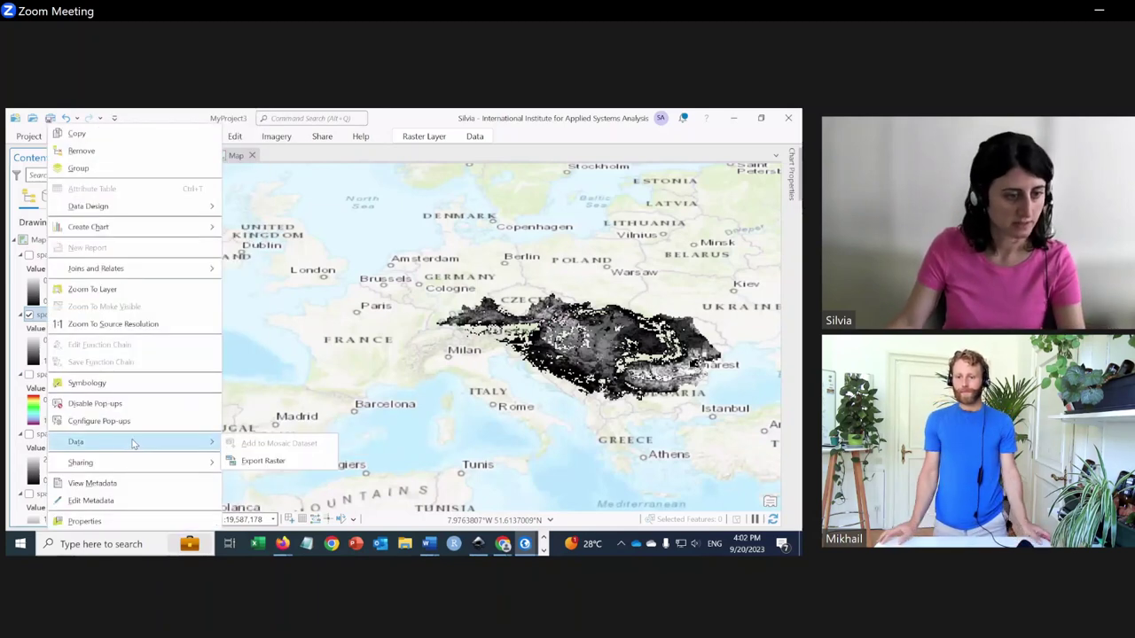
left_click(262, 462)
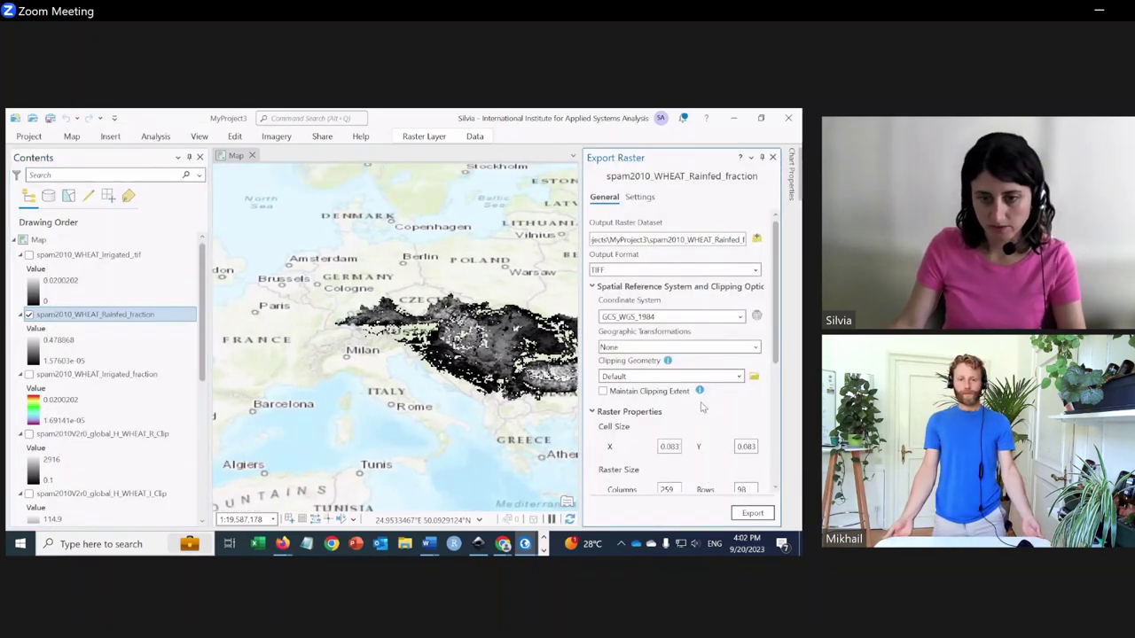
left_click(752, 514)
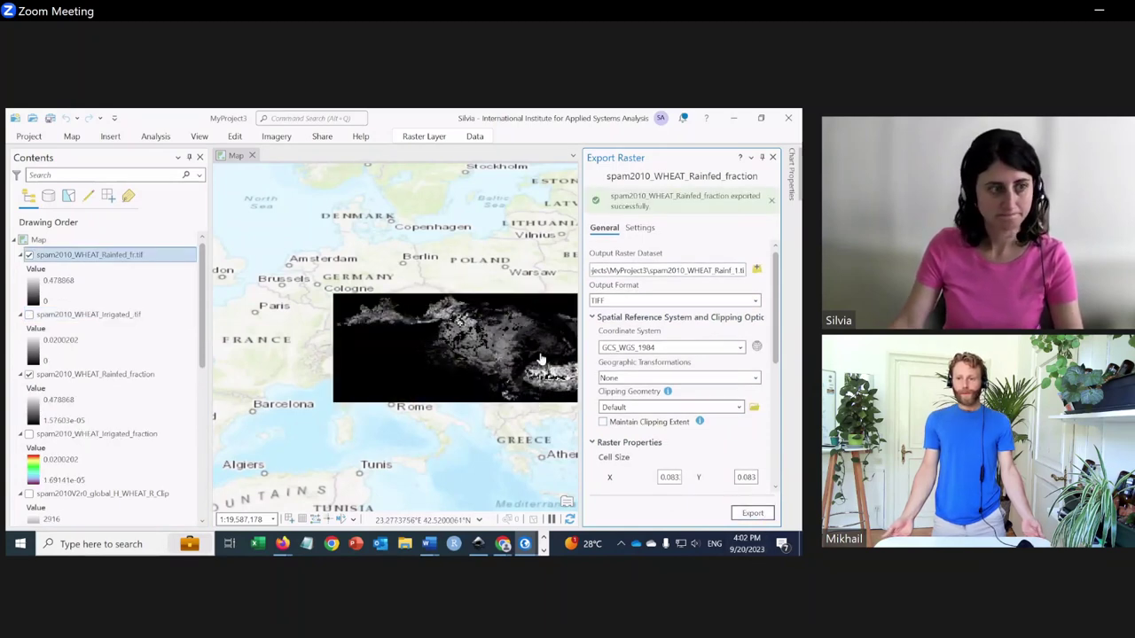
left_click(772, 157)
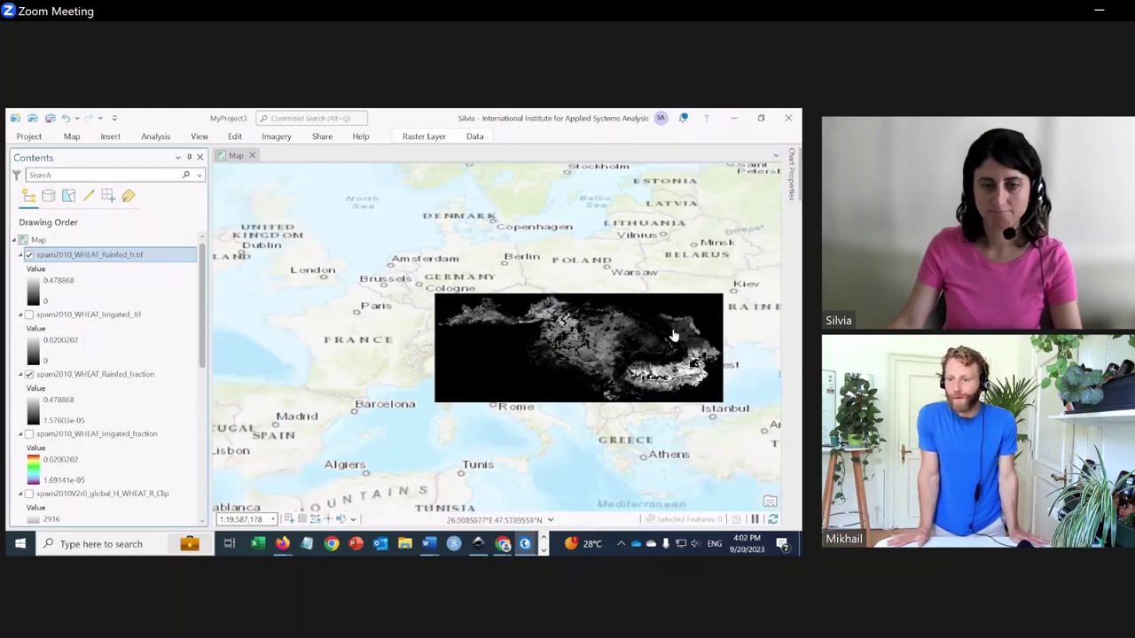